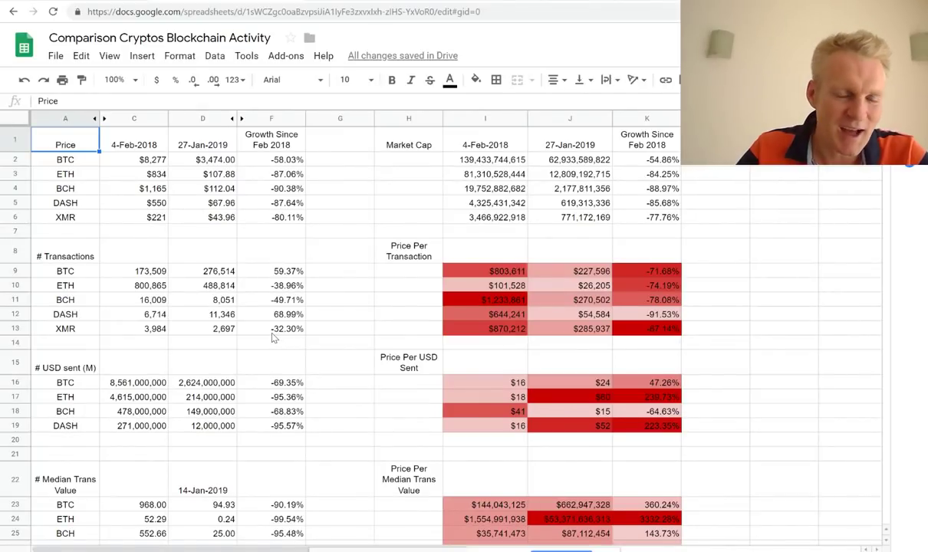
Show the bitinfocharts.com domain as the data source on its Median Transaction Value chart page, and return to the spreadsheet
key("ctrl+Tab")
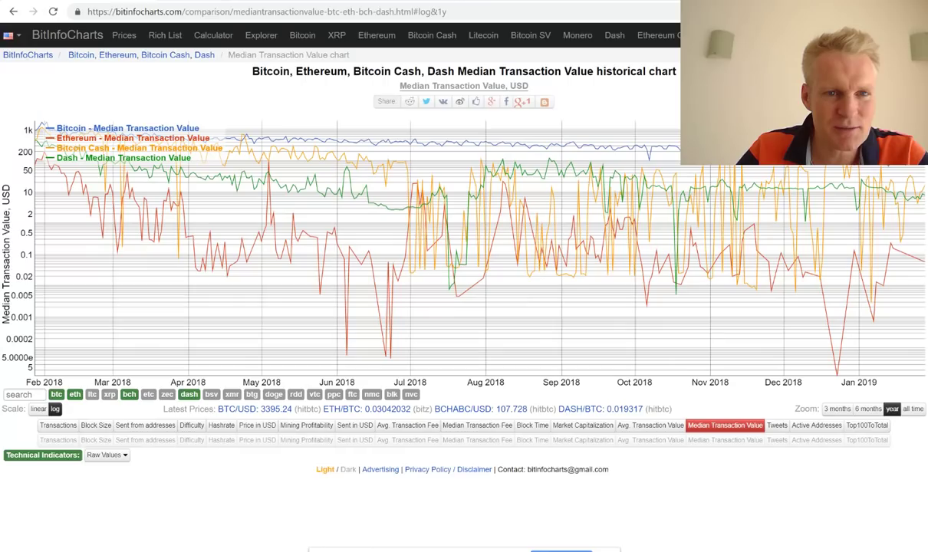
left_click_drag(181, 12, 115, 13)
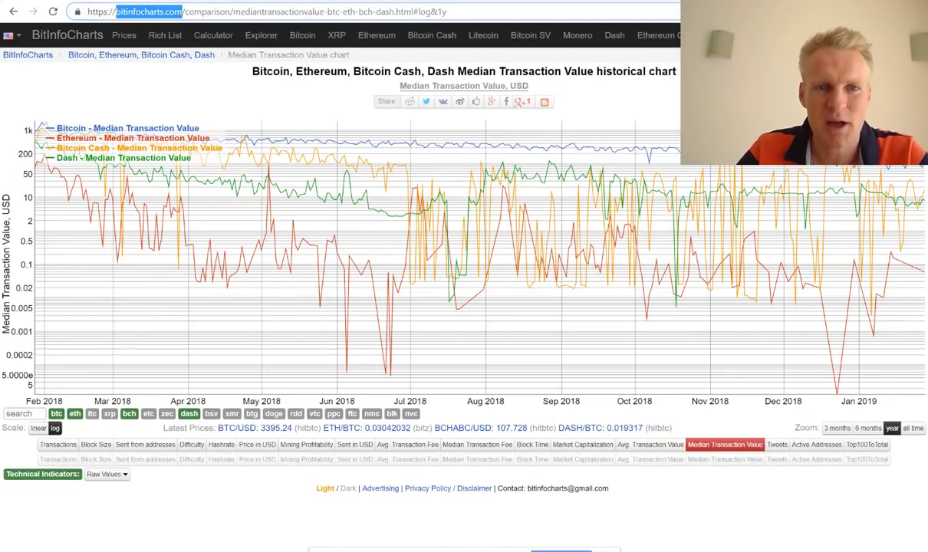
key("ctrl+Tab")
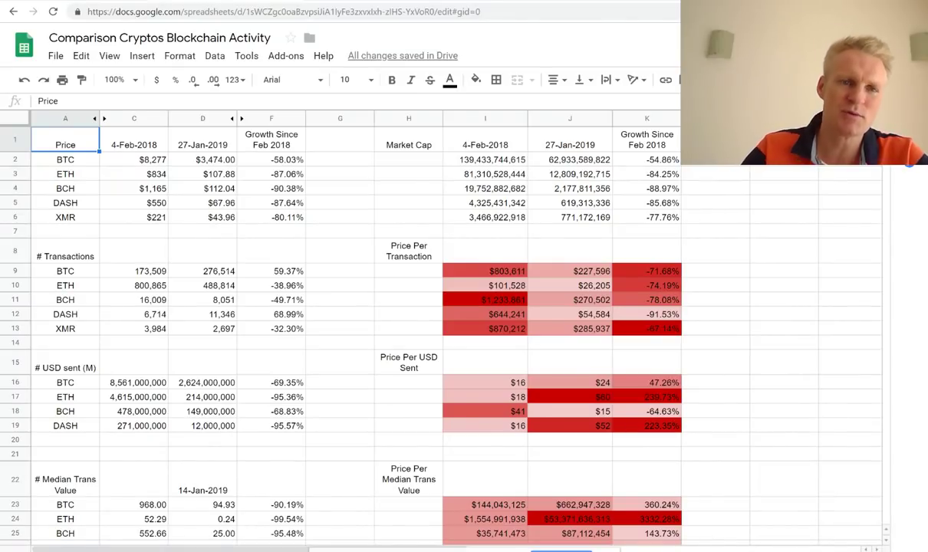
Examine the Price table's two date columns and the BTC and ETH prices for 4-Feb-2018
left_click(148, 131)
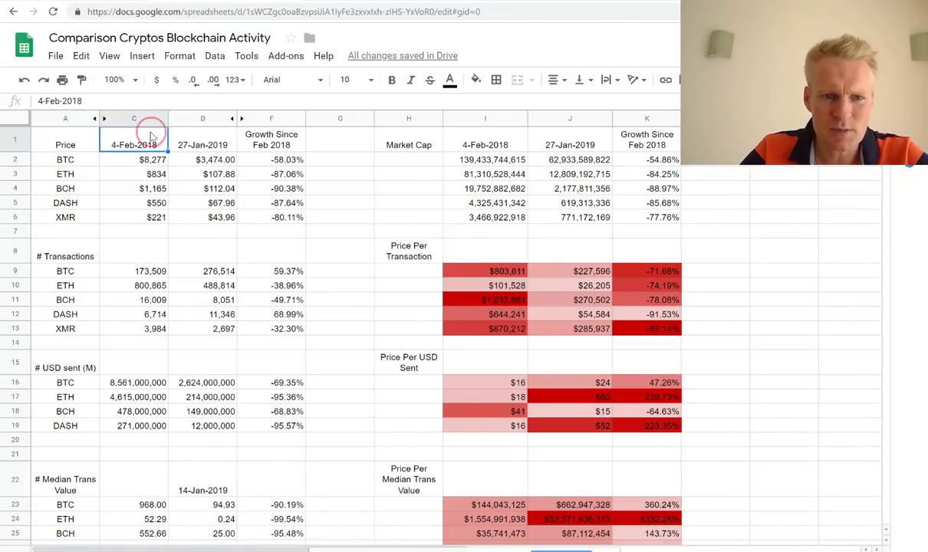
left_click(208, 145)
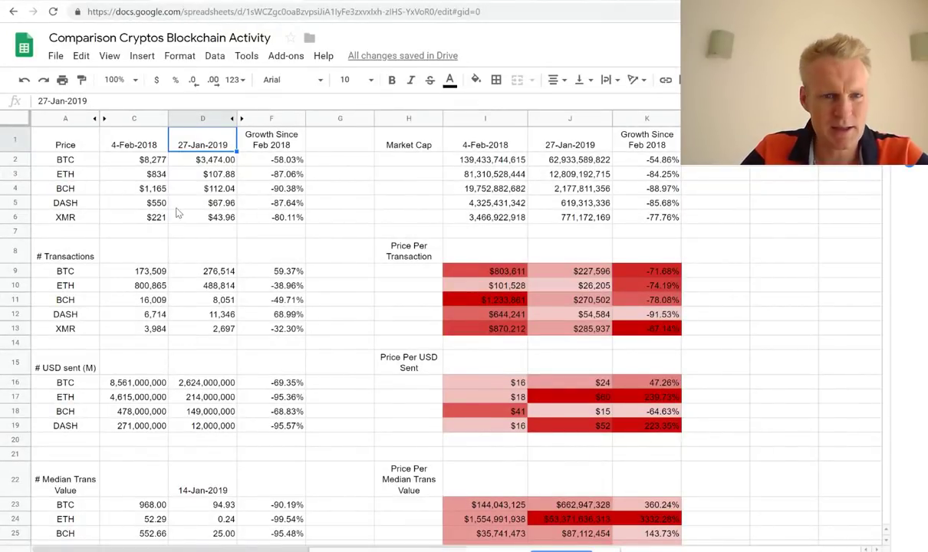
left_click(134, 141)
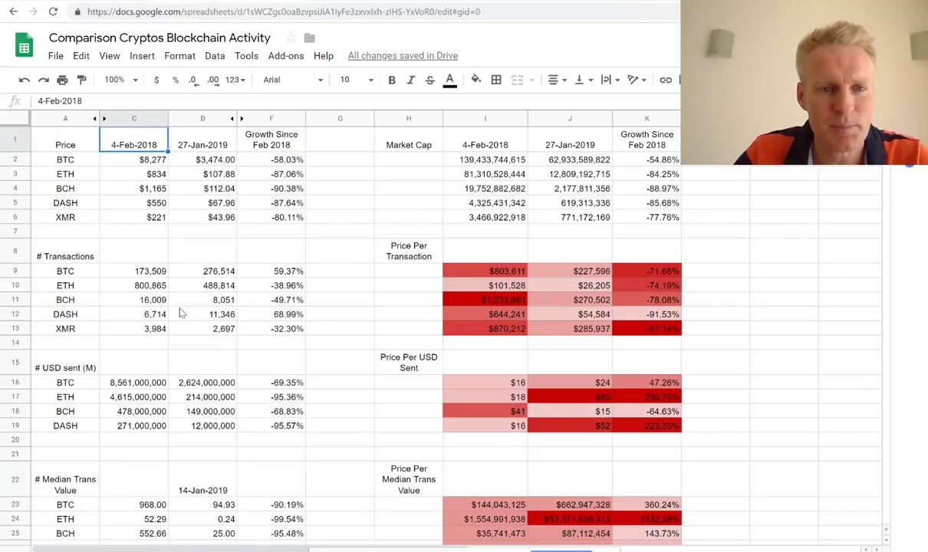
left_click(144, 162)
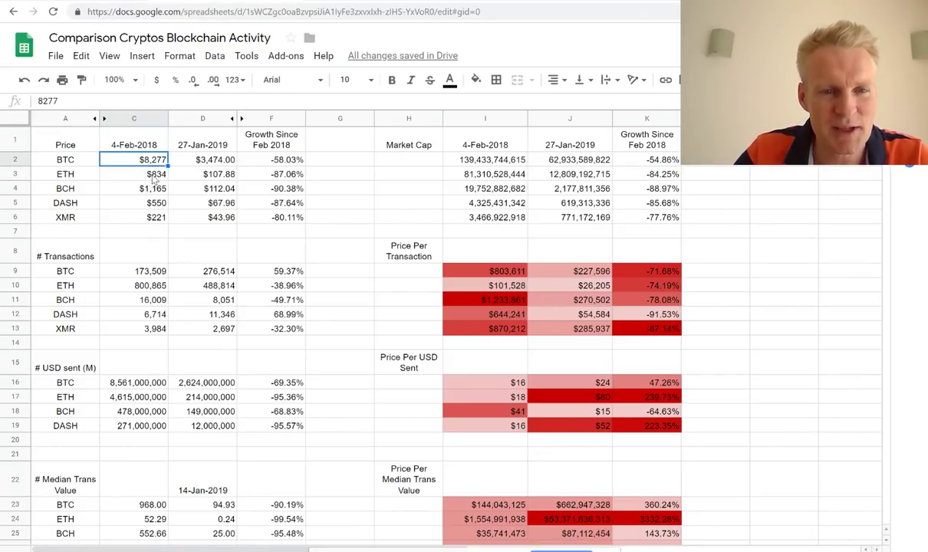
left_click(139, 147)
left_click(143, 159)
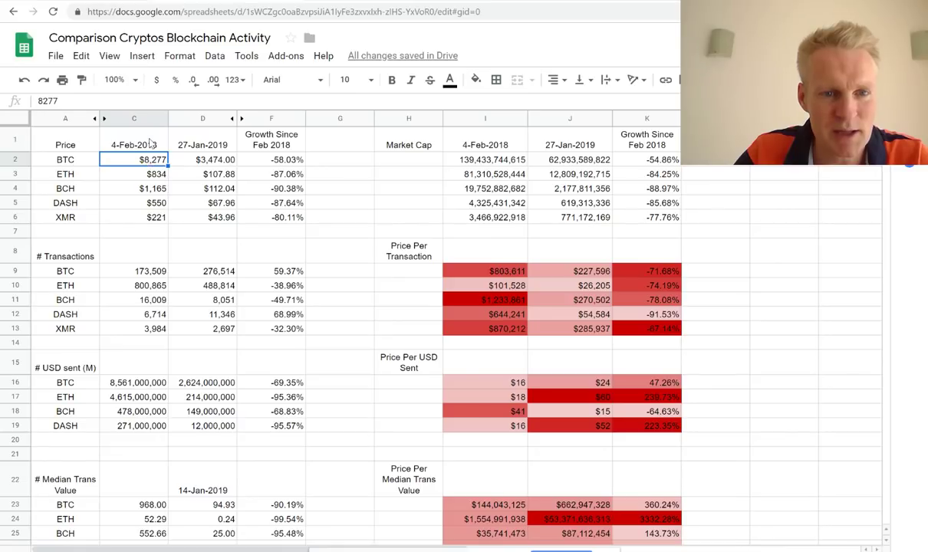
left_click(150, 177)
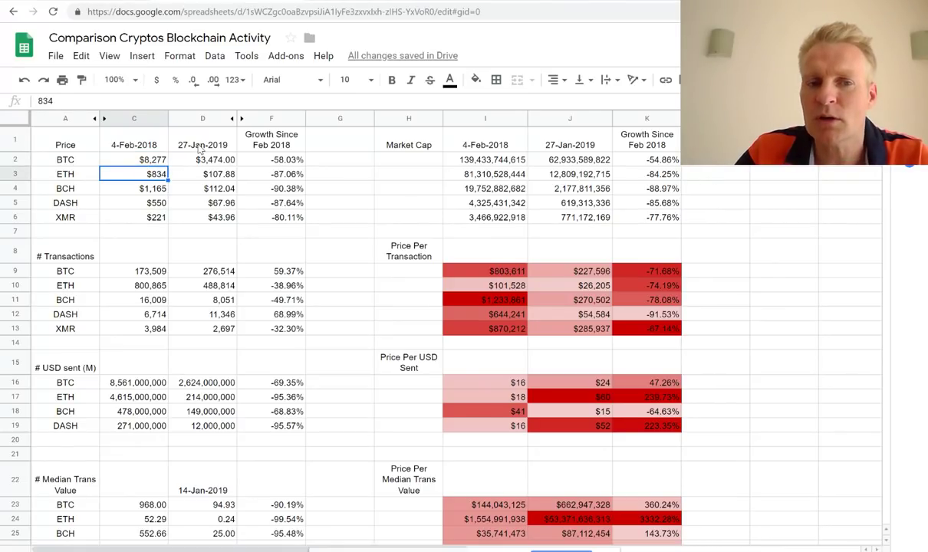
Compare the BTC transaction counts for 4-Feb-2018 and 27-Jan-2019 in the # Transactions table
left_click(136, 271)
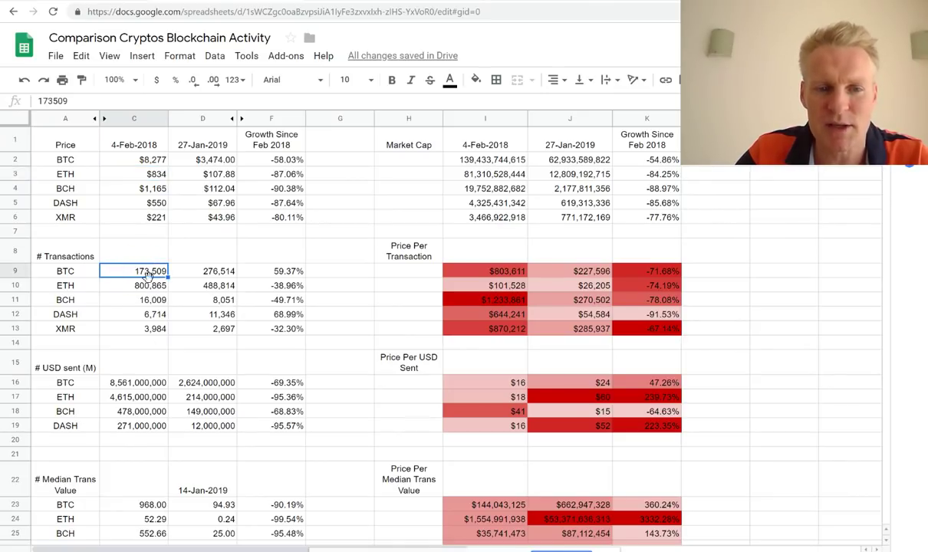
left_click(193, 267)
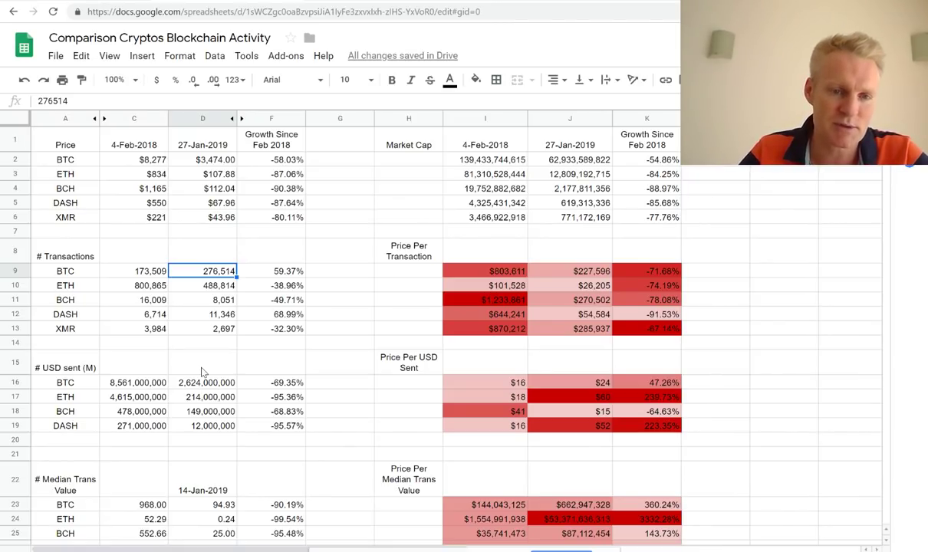
left_click(142, 266)
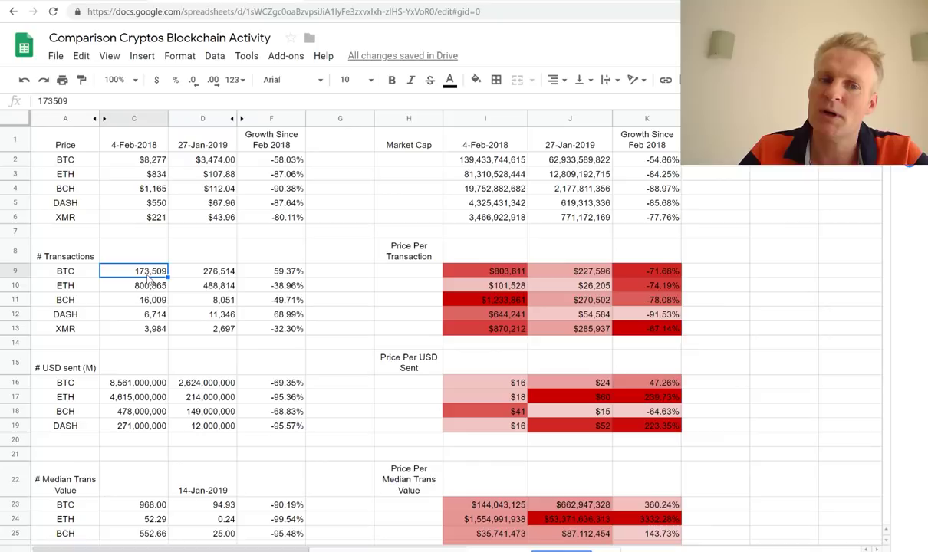
left_click(211, 263)
View the BitInfoCharts Transactions chart over all time and over one year, and return to the spreadsheet
left_click(52, 2)
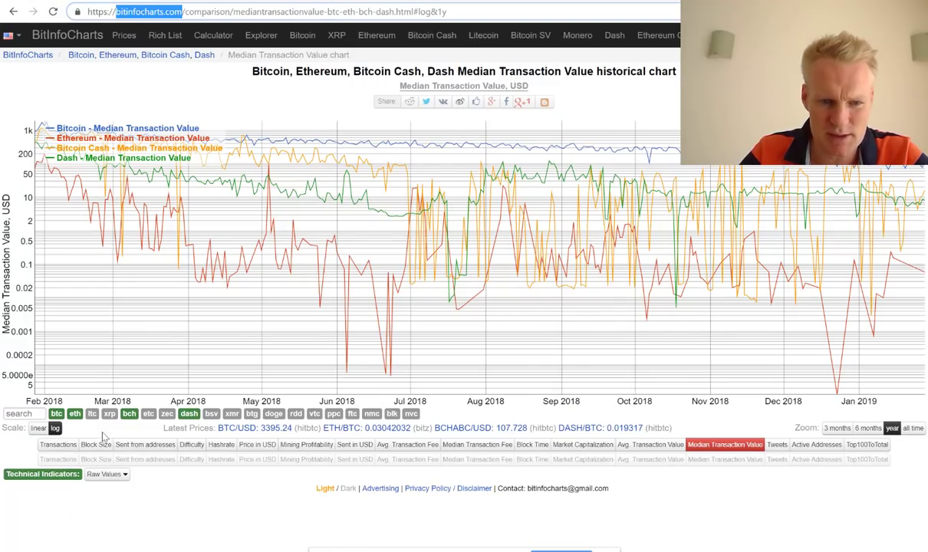
left_click(58, 445)
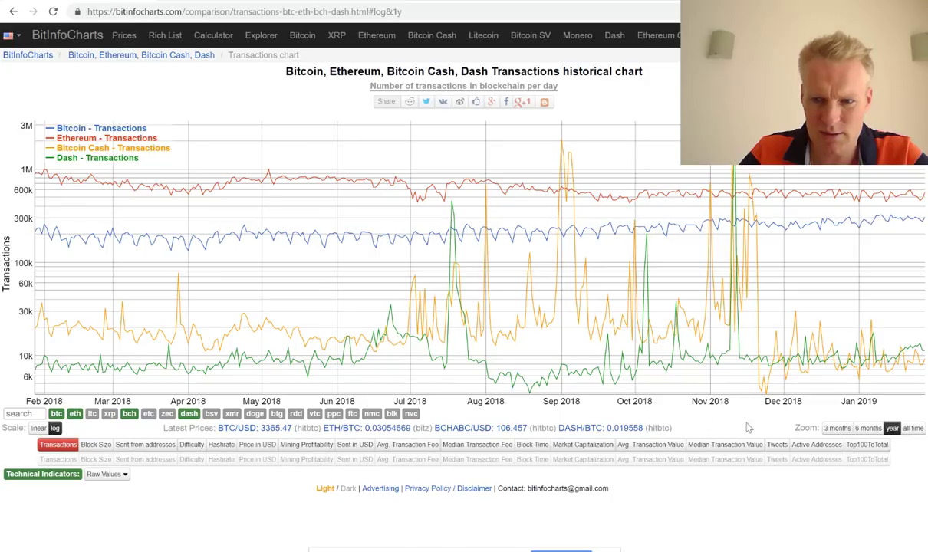
left_click(913, 427)
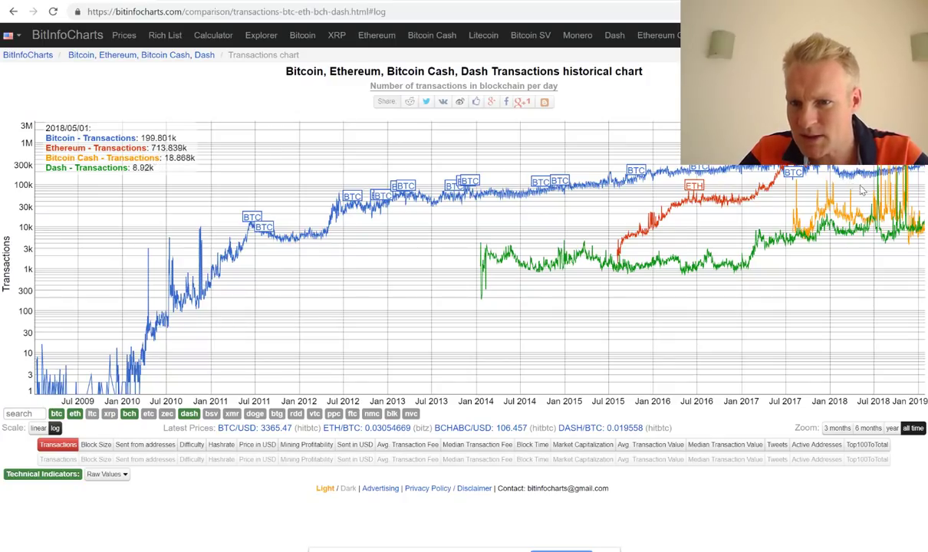
left_click(892, 431)
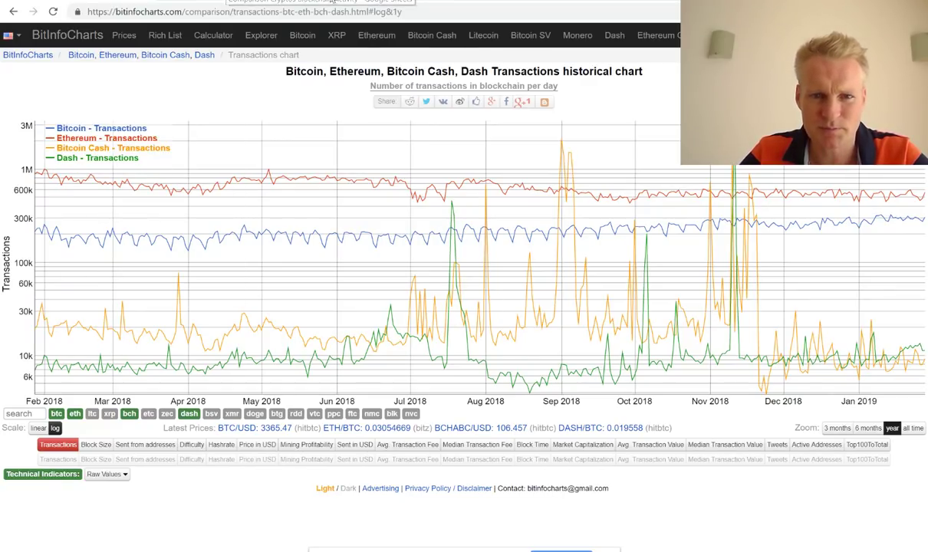
key("ctrl+Tab")
key("ctrl+Tab")
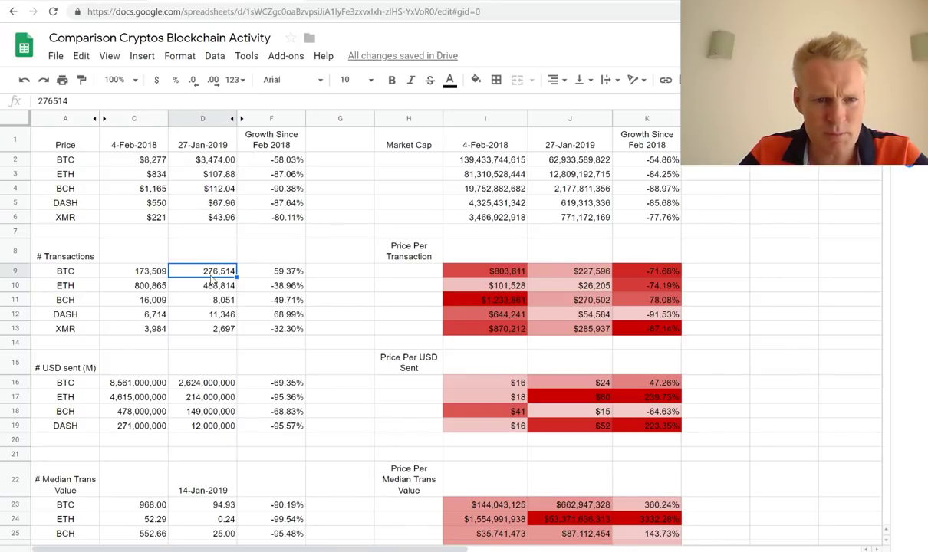
Examine the ETH and BCH transaction counts for 27-Jan-2019 and their growth since Feb 2018
left_click(188, 286)
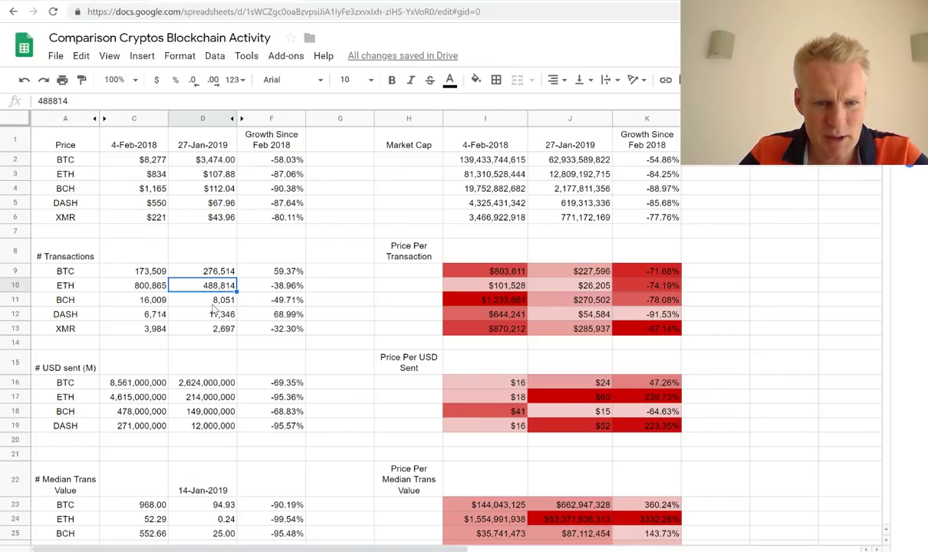
left_click(214, 303)
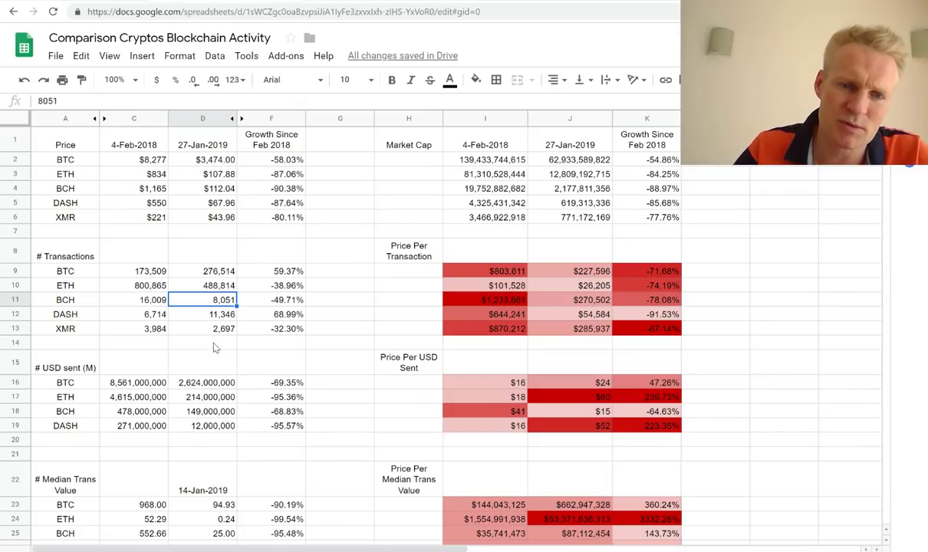
left_click(283, 274)
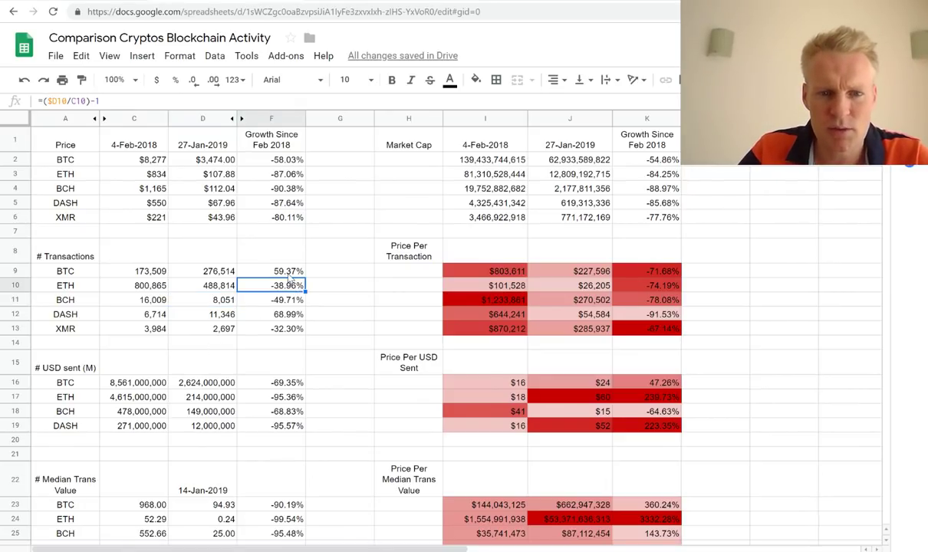
left_click(289, 287)
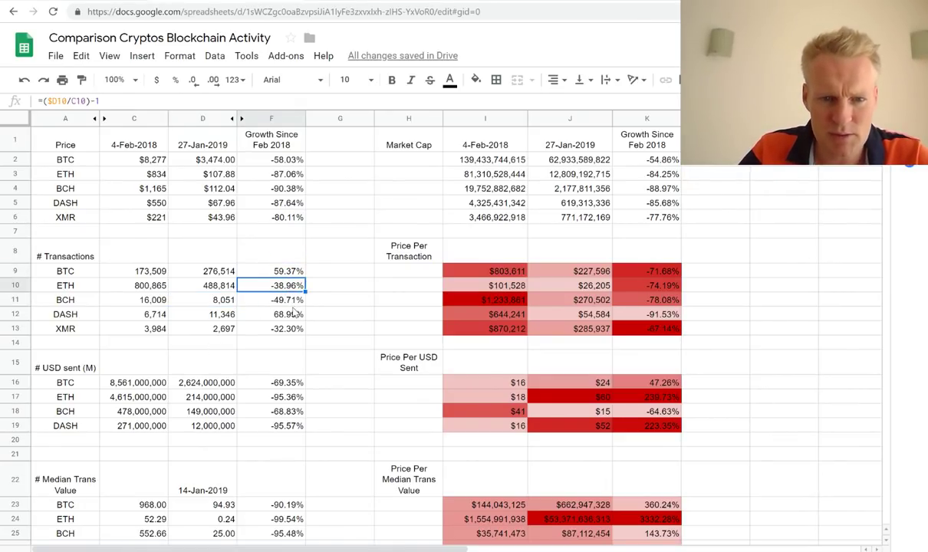
left_click(290, 303)
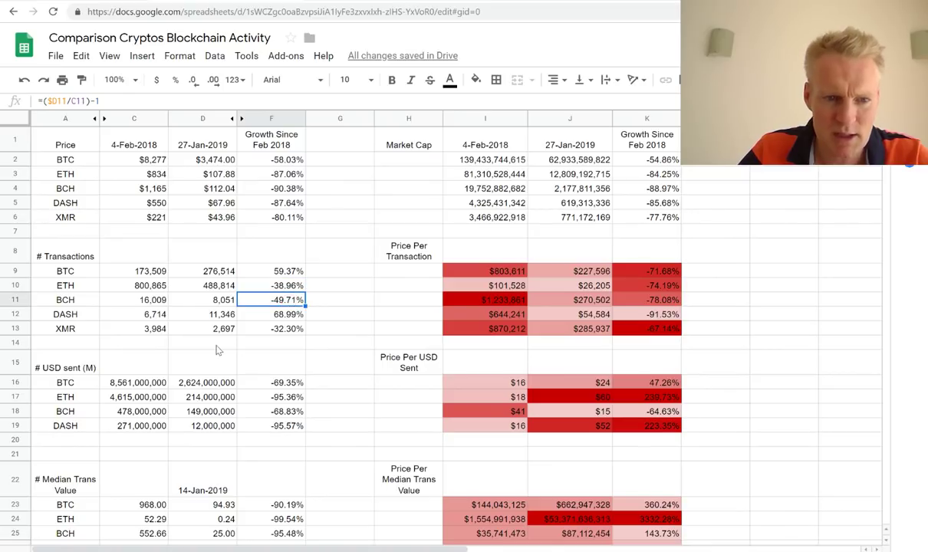
Compare the DASH transaction growth since Feb 2018 with its counts for both dates
left_click(285, 315)
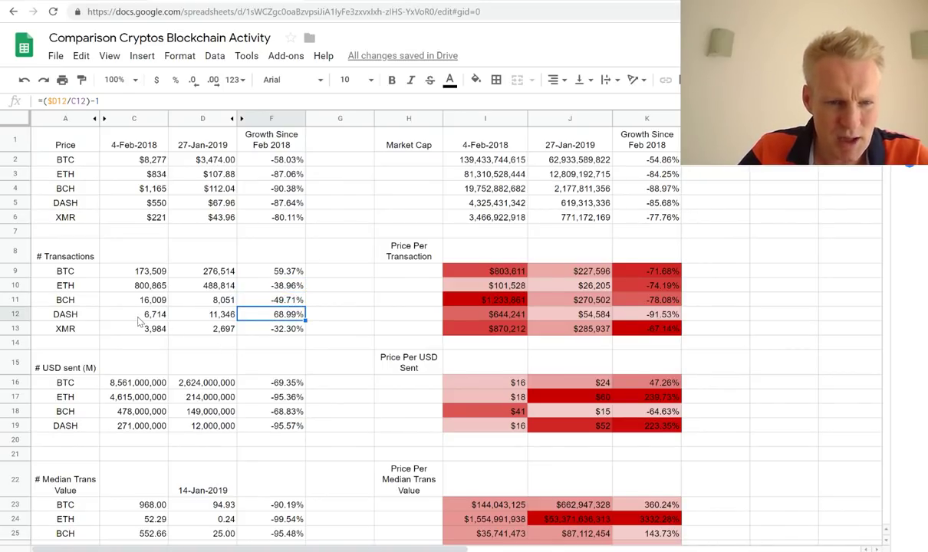
left_click(191, 307)
left_click(280, 311)
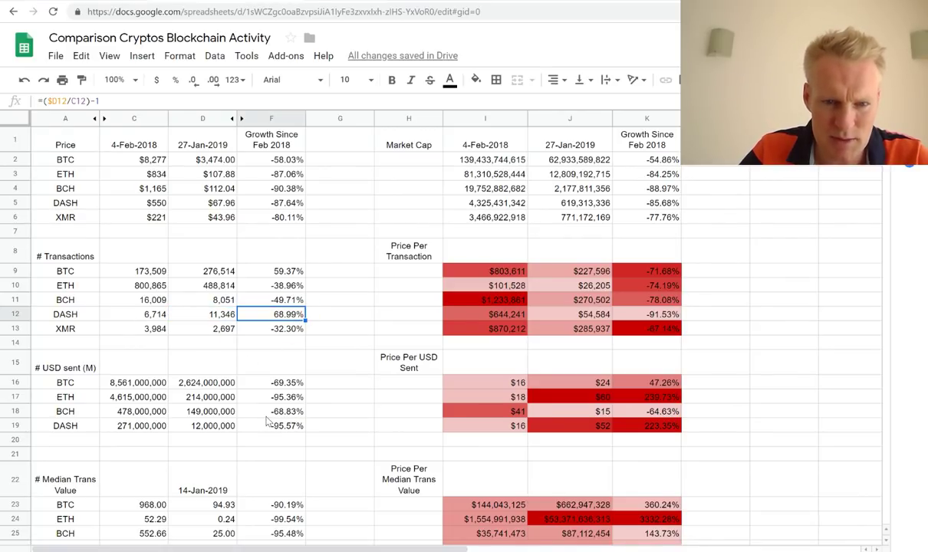
left_click(190, 311)
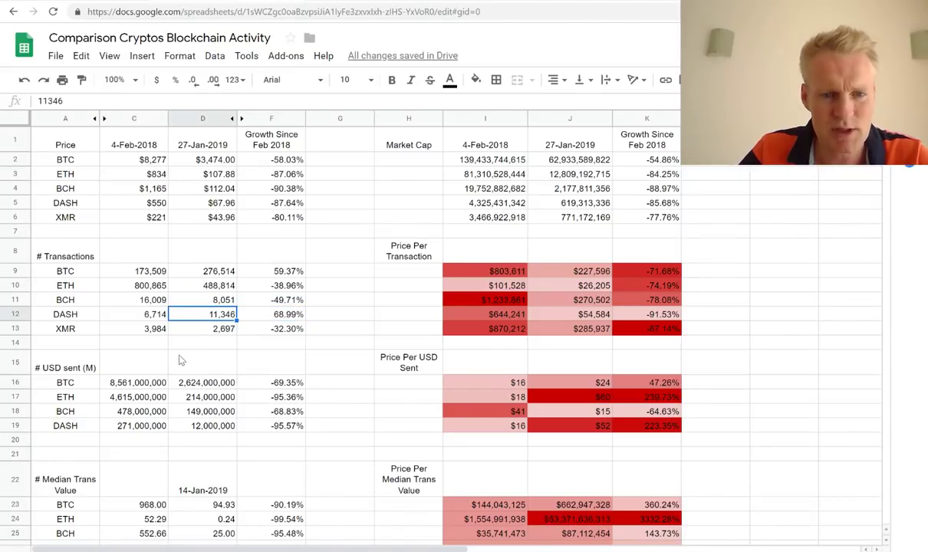
left_click(146, 312)
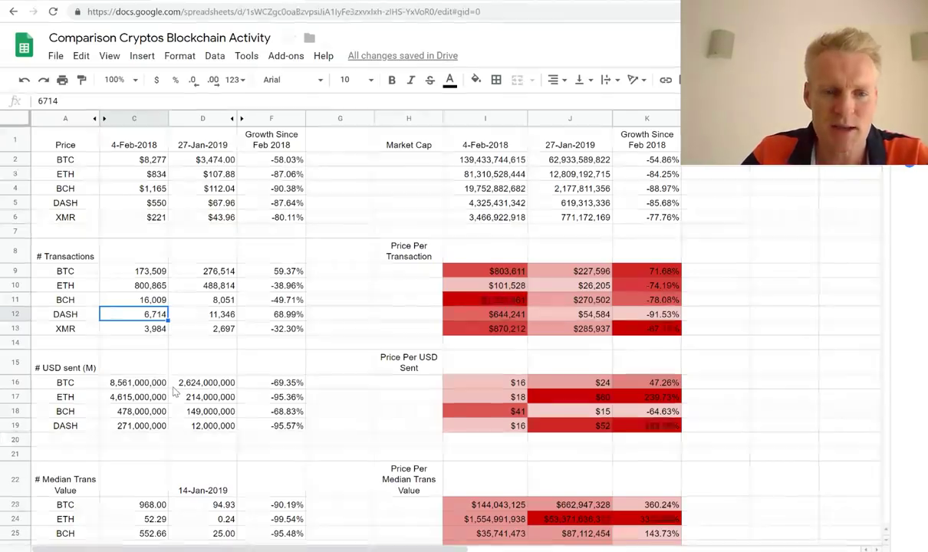
left_click(195, 310)
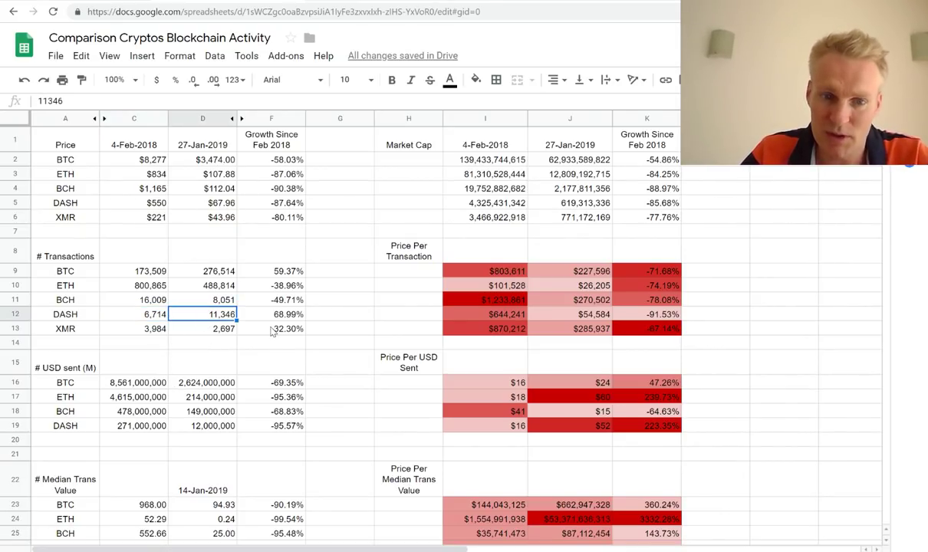
Examine the XMR transaction counts and growth, and compare them with the ETH and BCH transaction growth
left_click(147, 330)
left_click(218, 331)
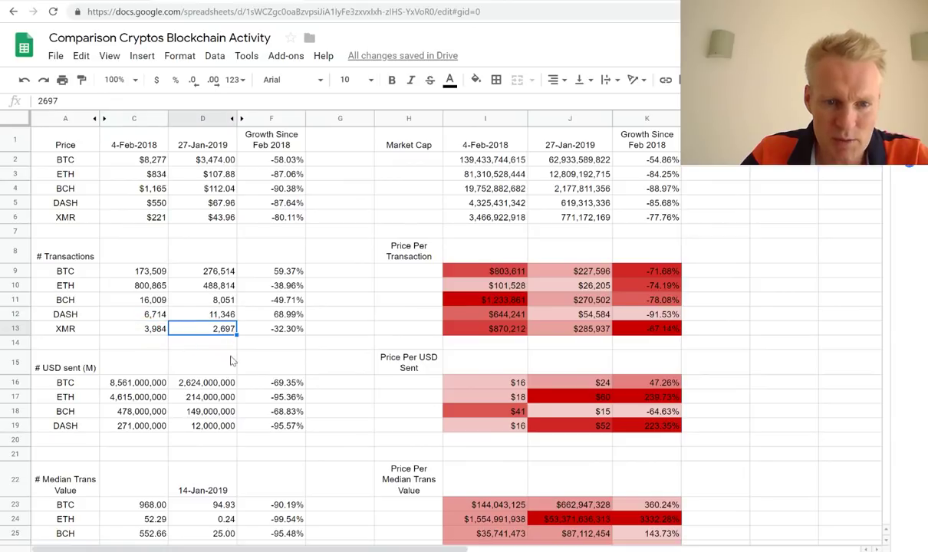
left_click(289, 334)
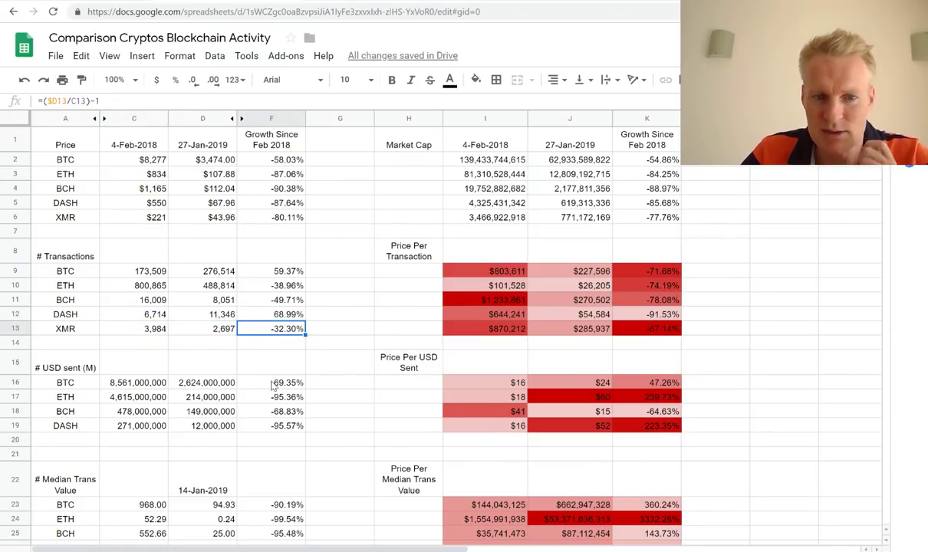
left_click(290, 288)
left_click(280, 300)
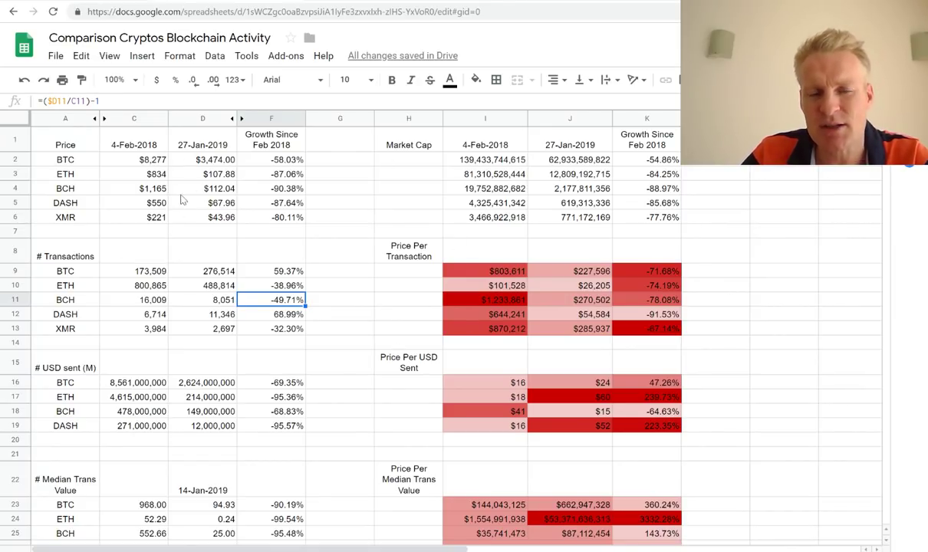
Examine the Market Cap table's heading and the BTC market cap for 4-Feb-2018
left_click(514, 163)
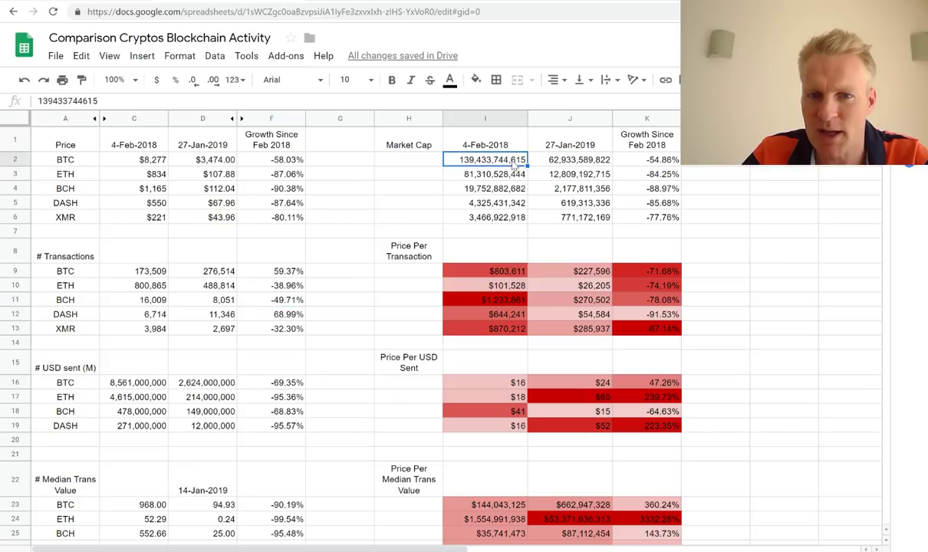
left_click(408, 147)
left_click(515, 163)
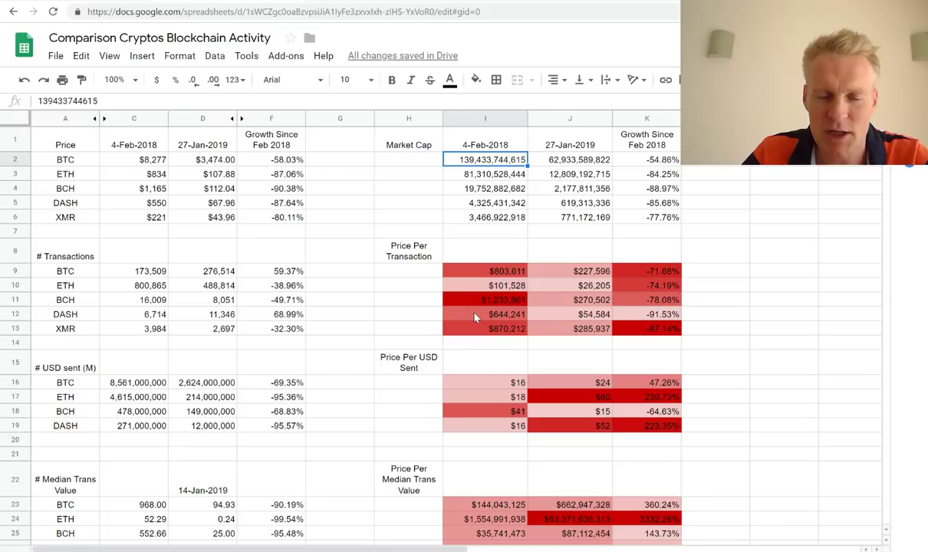
Examine the BTC Price Per Transaction formula for 4-Feb-2018 and the transaction count it uses
left_click(392, 245)
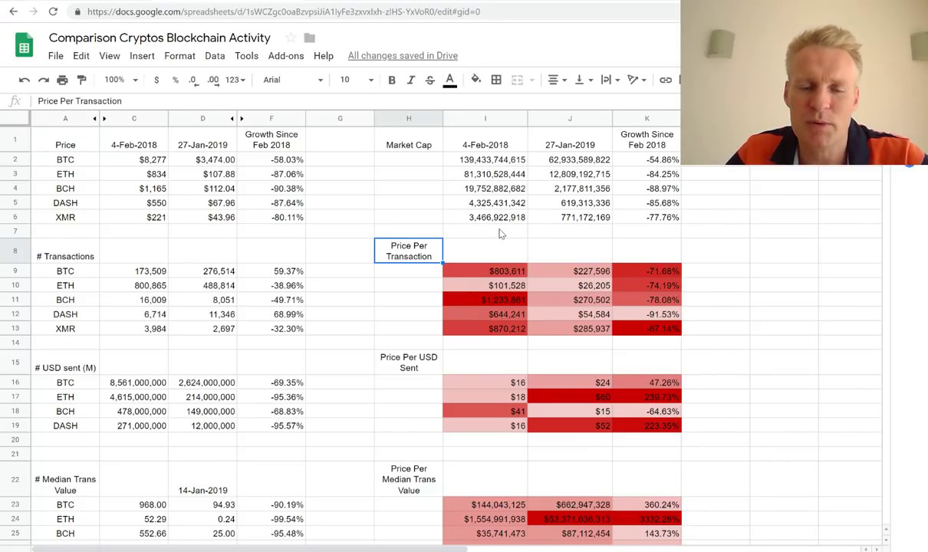
left_click(507, 274)
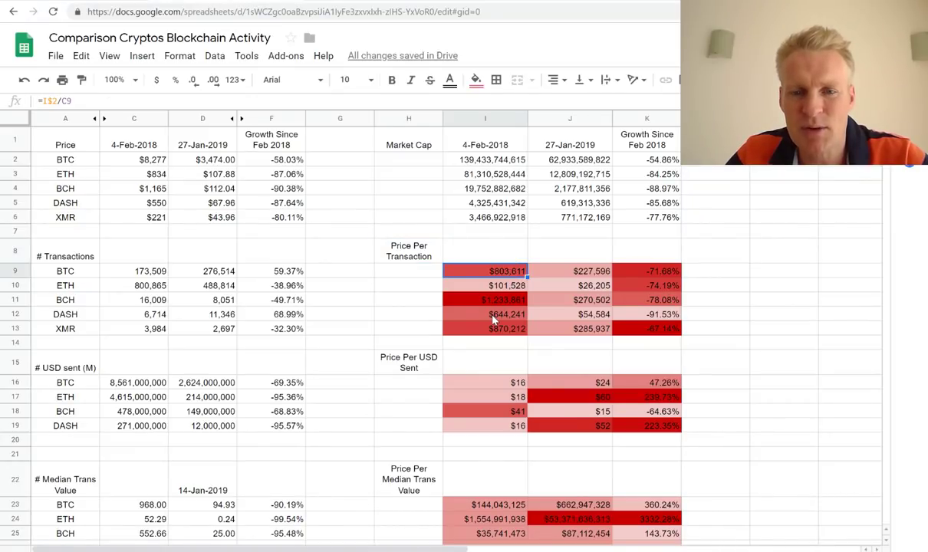
left_click(156, 273)
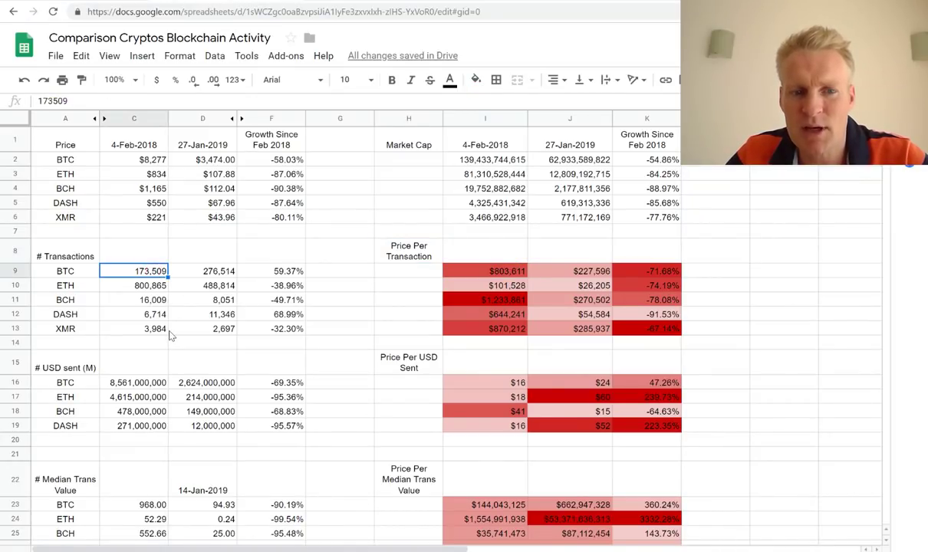
Compare the BTC Price Per Transaction for 4-Feb-2018 and 27-Jan-2019, checking its market caps, transaction count and growth
left_click(486, 161)
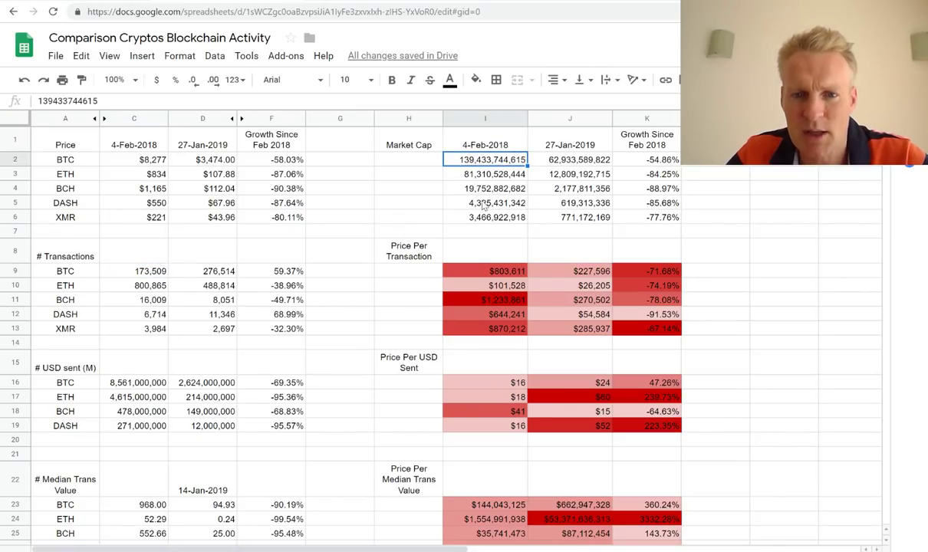
left_click(487, 269)
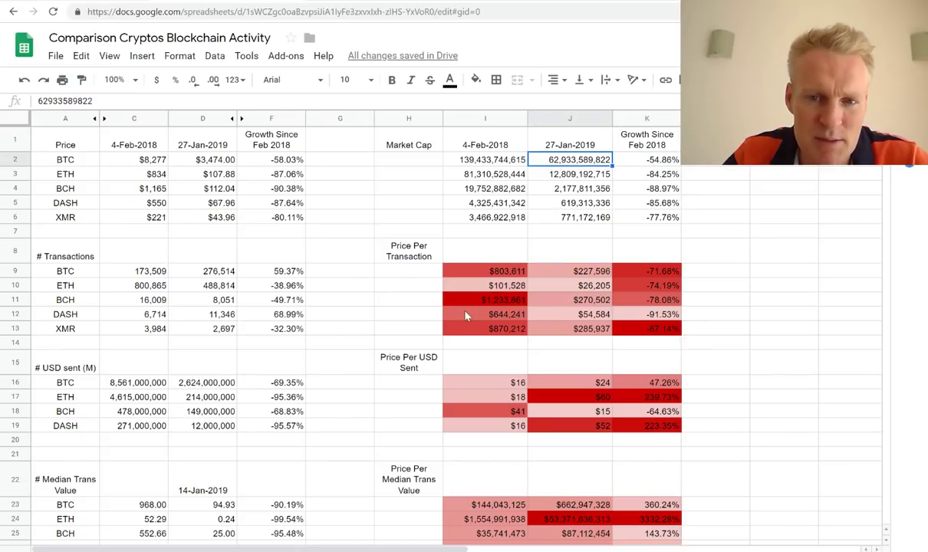
left_click(198, 263)
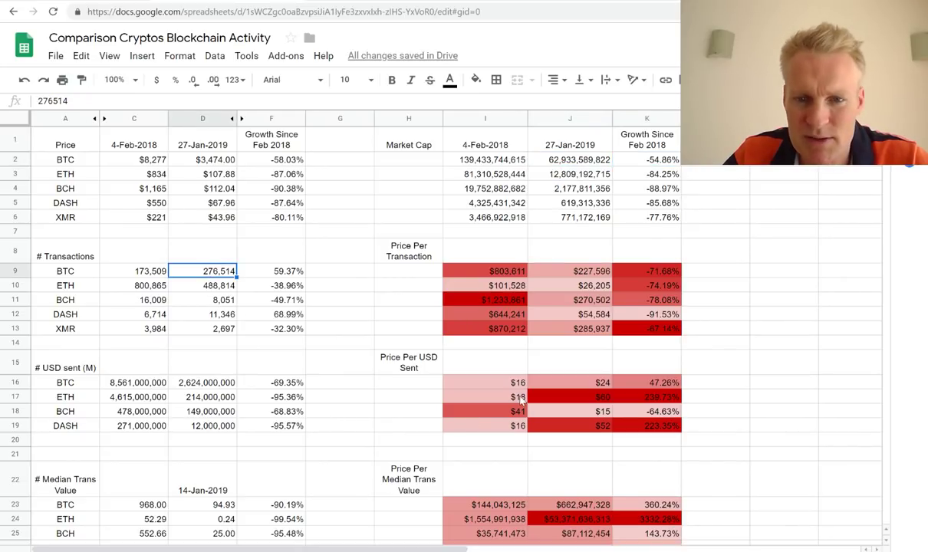
left_click(558, 268)
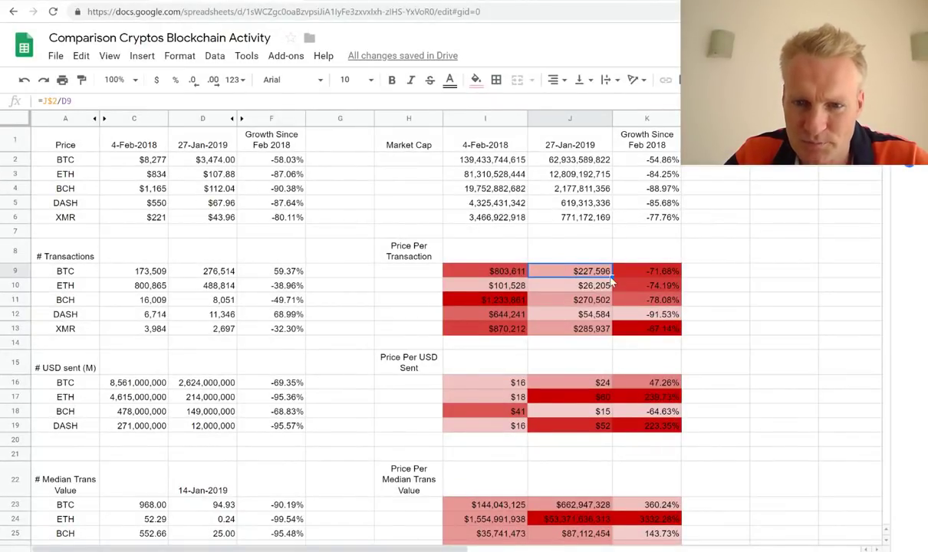
left_click(647, 274)
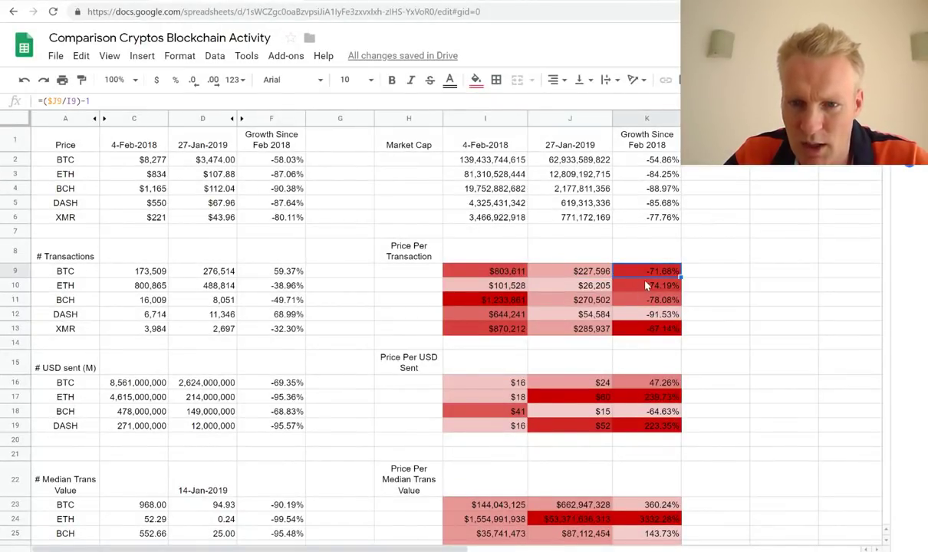
left_click(560, 273)
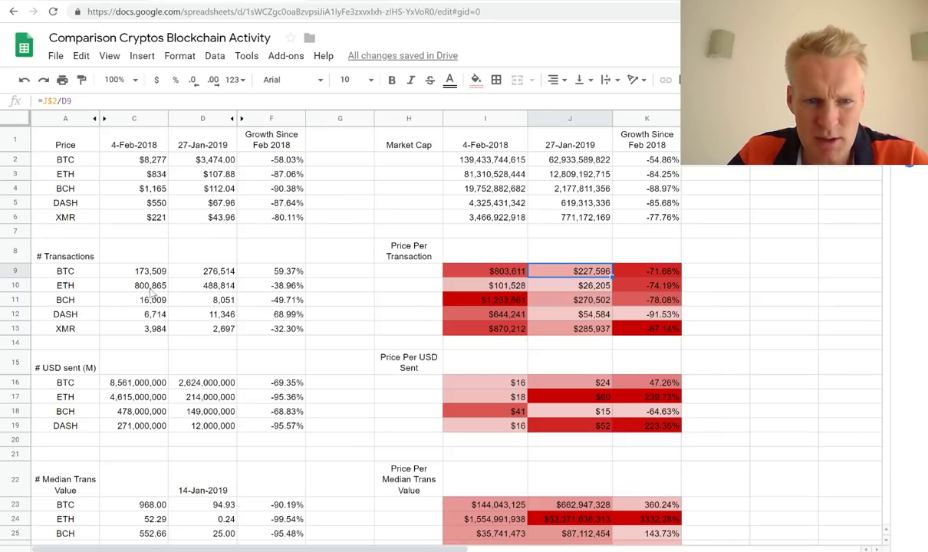
Examine the ETH Price Per Transaction for both dates and its growth, and compare the 27-Jan-2019 figure with BTC
left_click(498, 287)
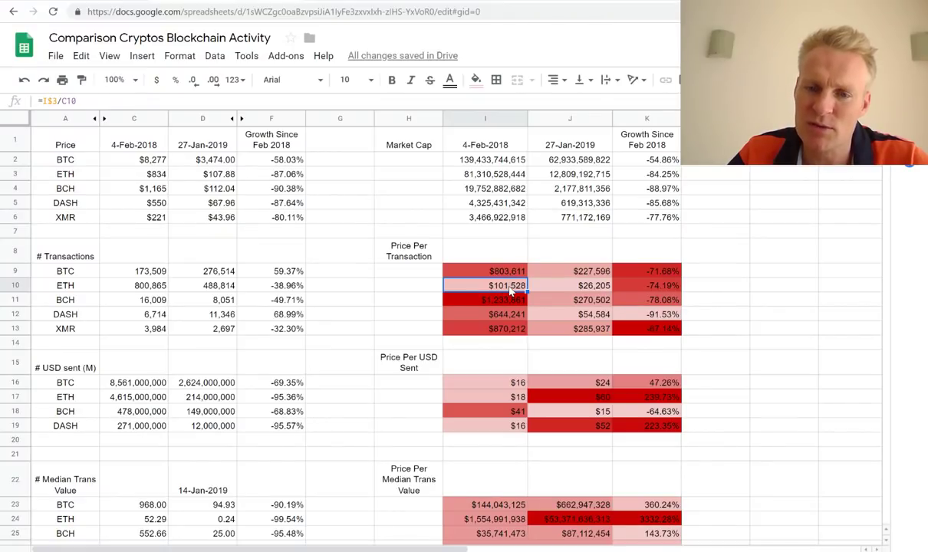
left_click(586, 289)
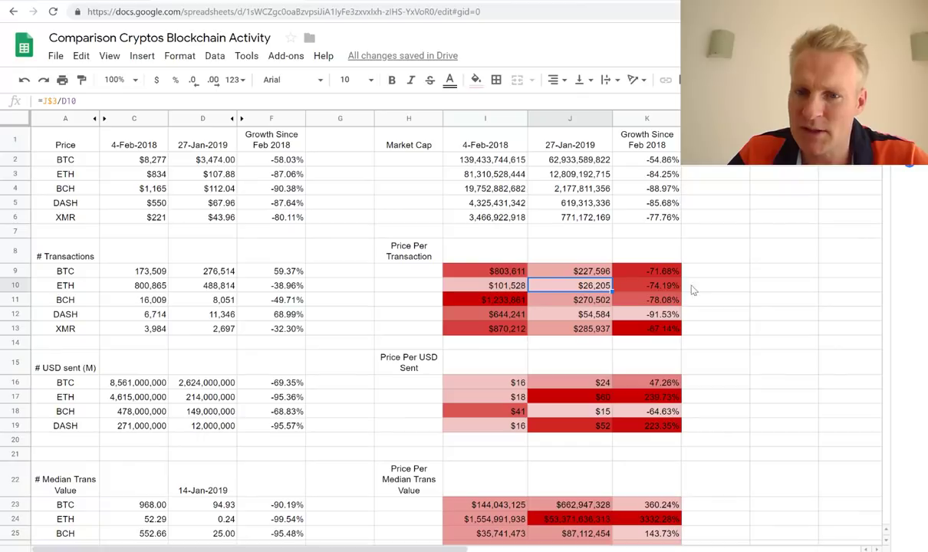
left_click(641, 284)
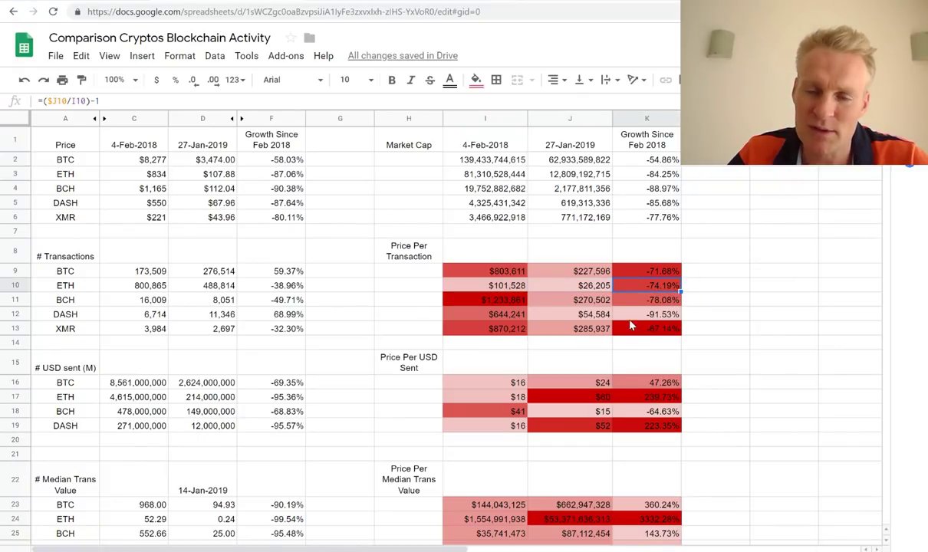
left_click(563, 282)
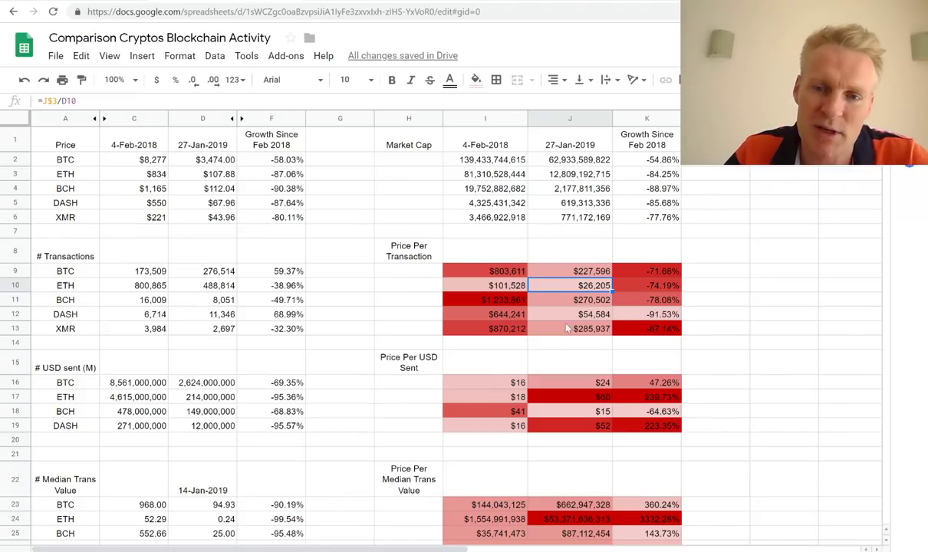
left_click(568, 275)
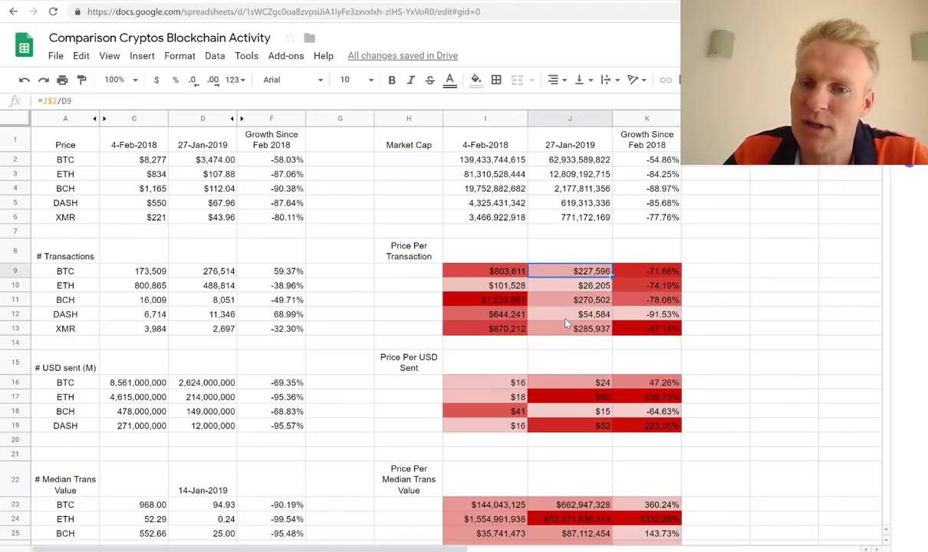
left_click(577, 287)
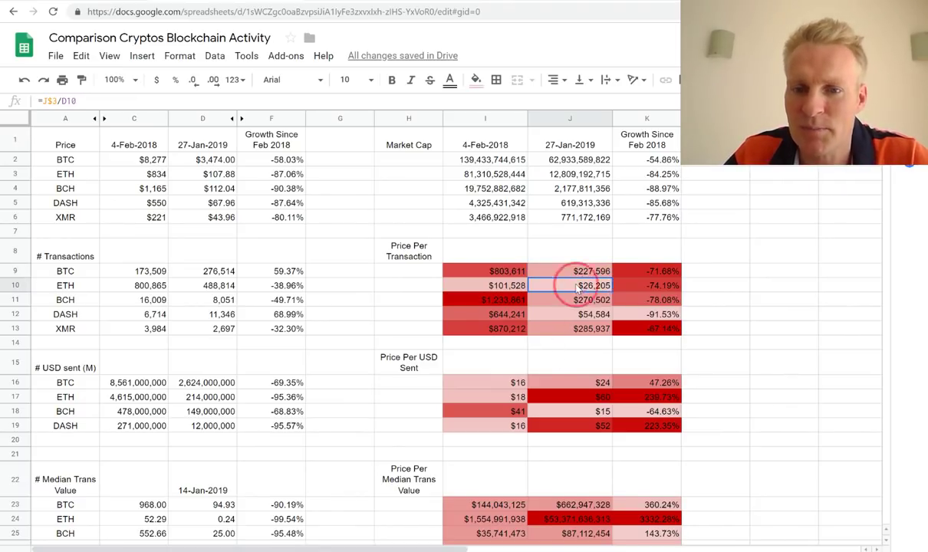
Trace the BCH Price Per Transaction for 4-Feb-2018 to its market cap and transaction count, and compare it with BTC
left_click(499, 304)
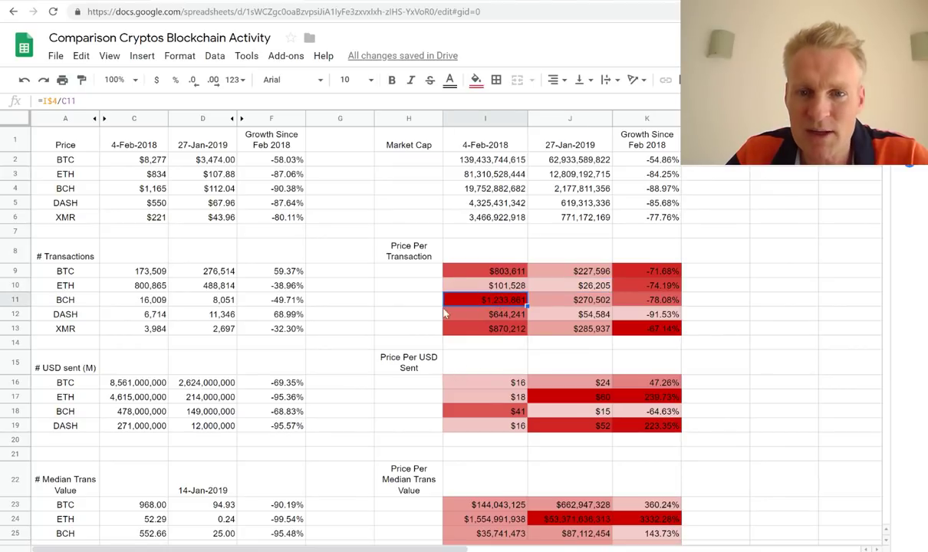
left_click(156, 303)
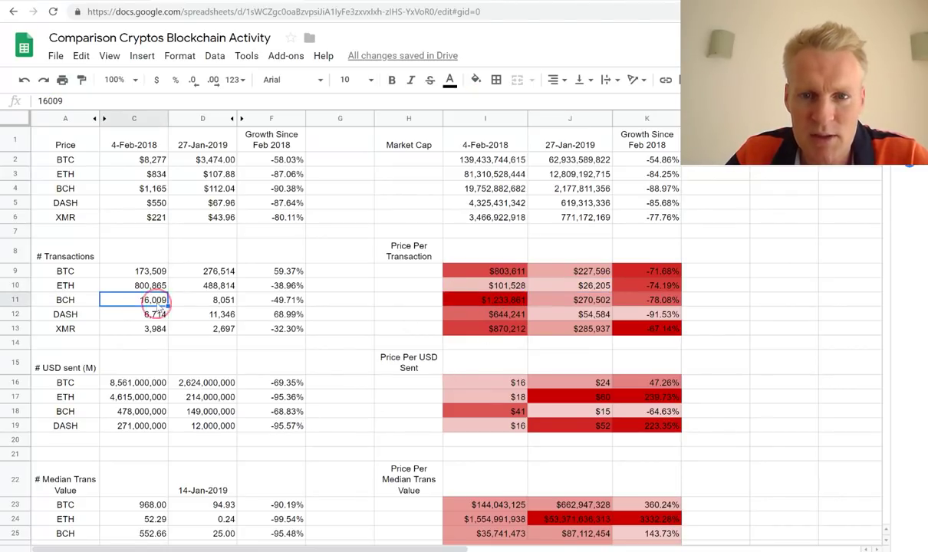
left_click(446, 187)
left_click(146, 298)
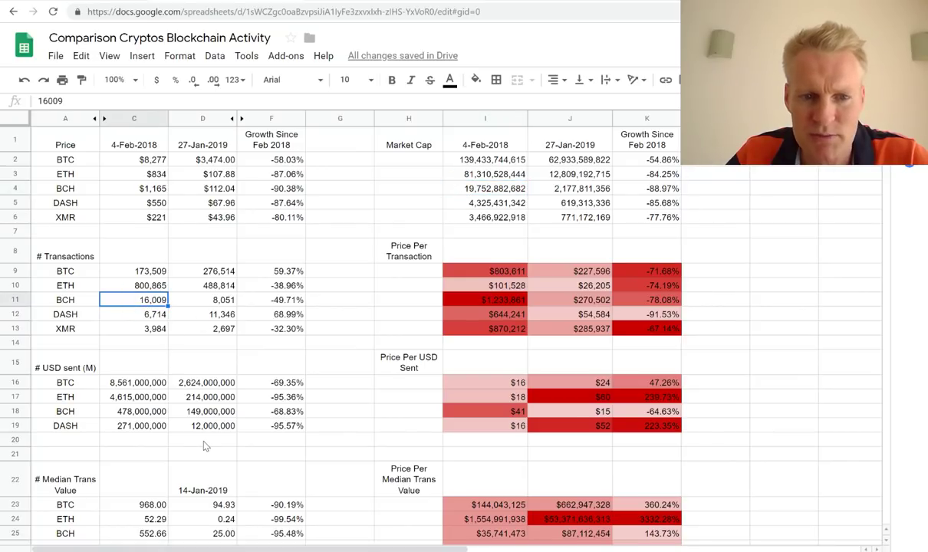
left_click(494, 300)
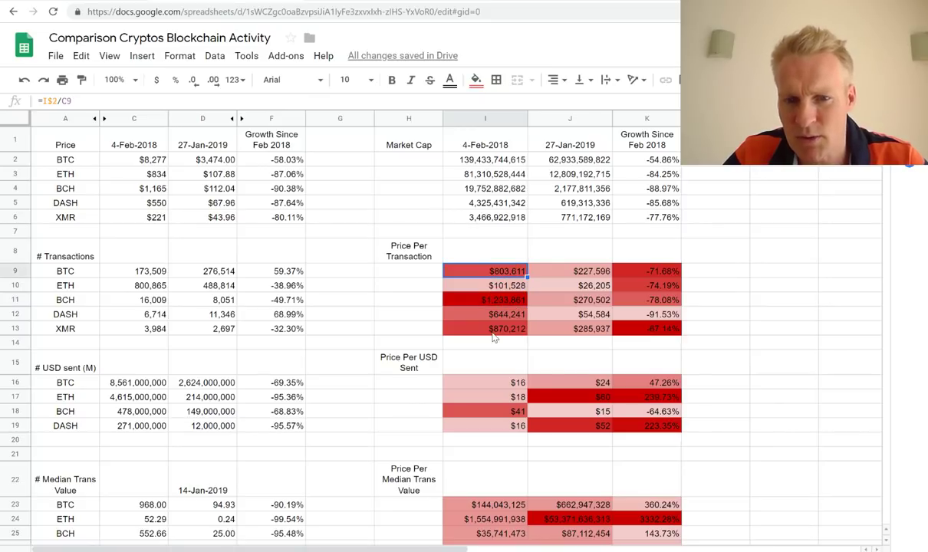
Examine the BCH Price Per Transaction for 27-Jan-2019 alongside the BCH market cap and its growth since Feb 2018
left_click(581, 303)
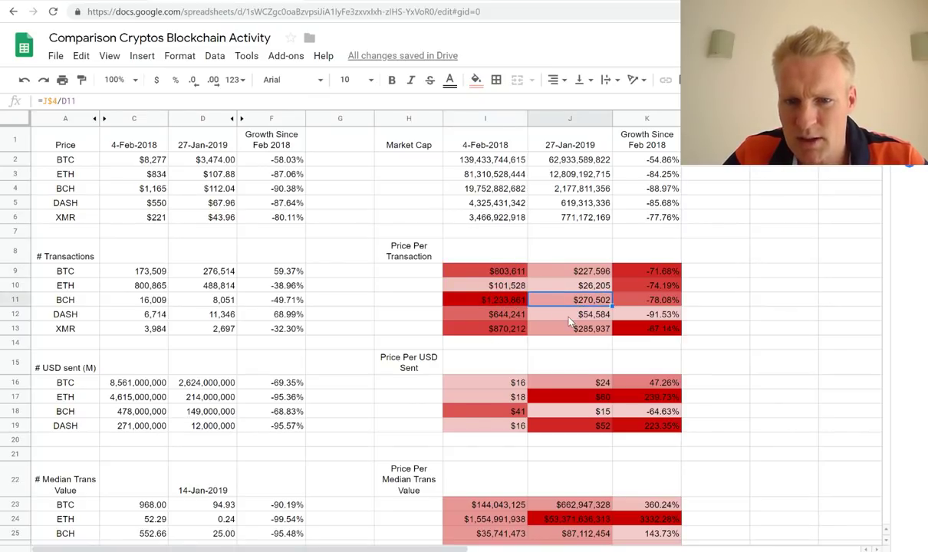
left_click(625, 188)
left_click(544, 190)
left_click(625, 187)
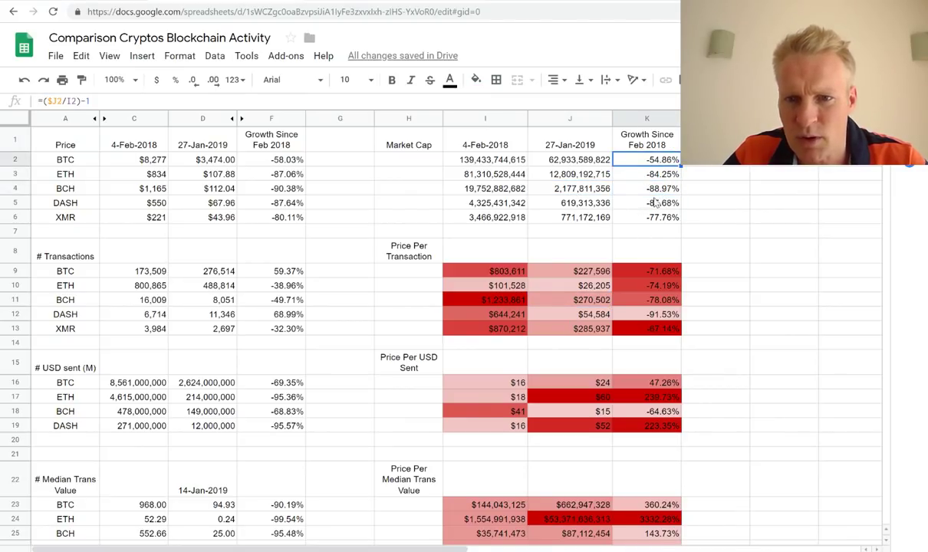
left_click(623, 188)
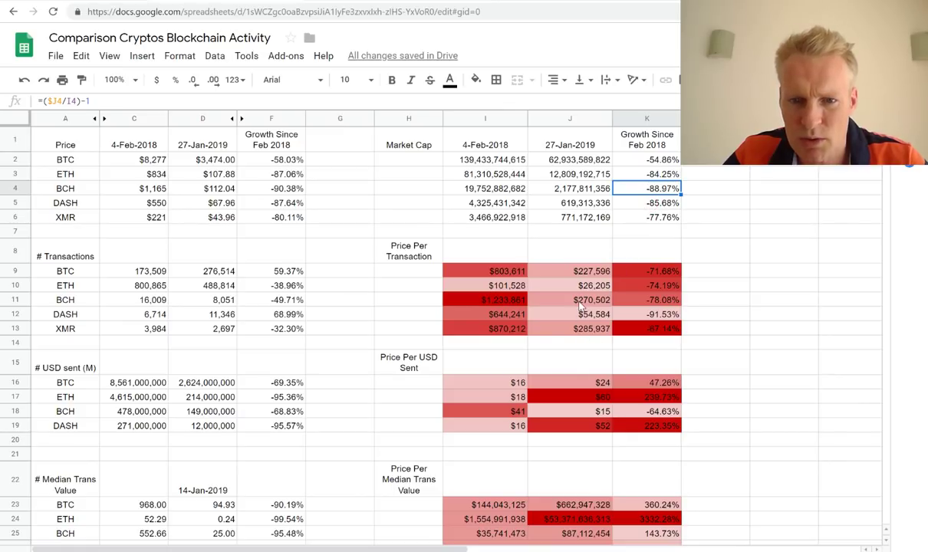
Check the BCH transaction count for 27-Jan-2019 against its growth since Feb 2018
left_click(220, 301)
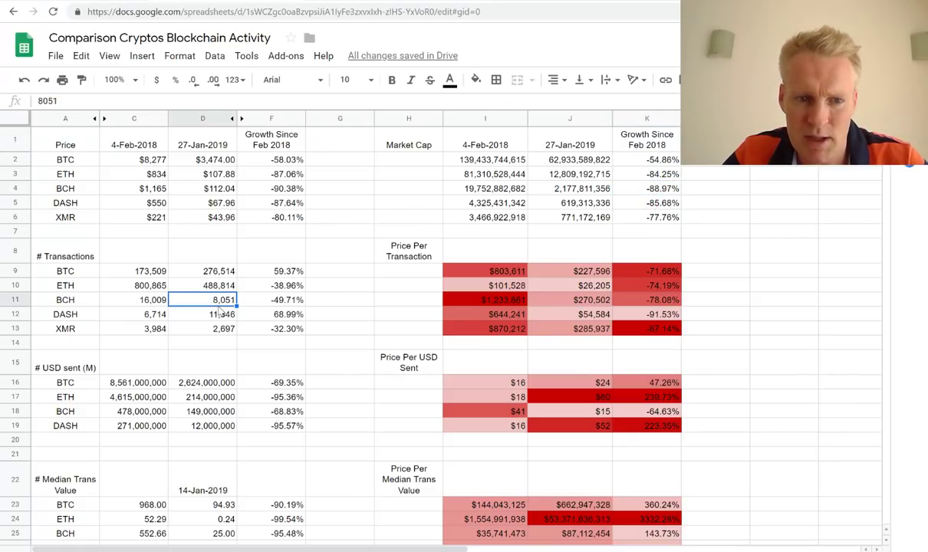
left_click(289, 302)
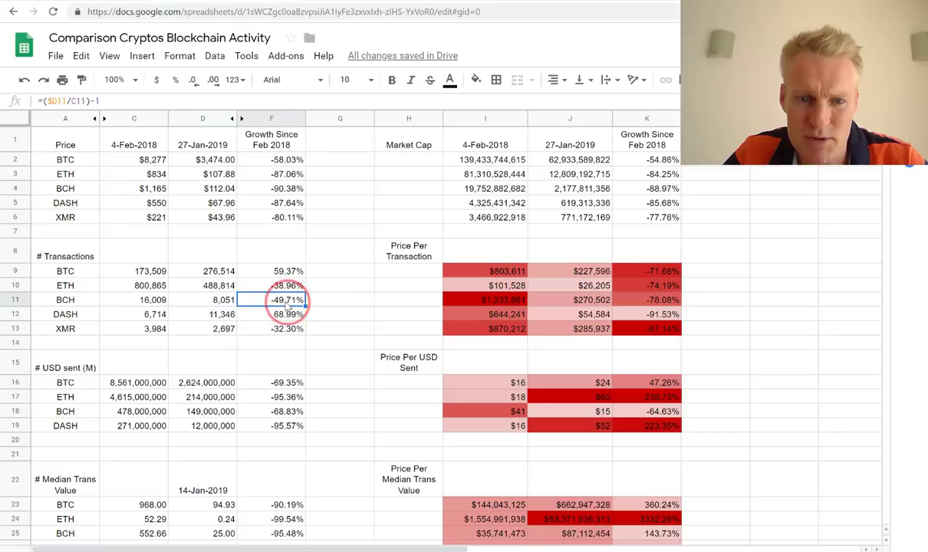
left_click(211, 296)
left_click(261, 299)
left_click(233, 297)
left_click(264, 299)
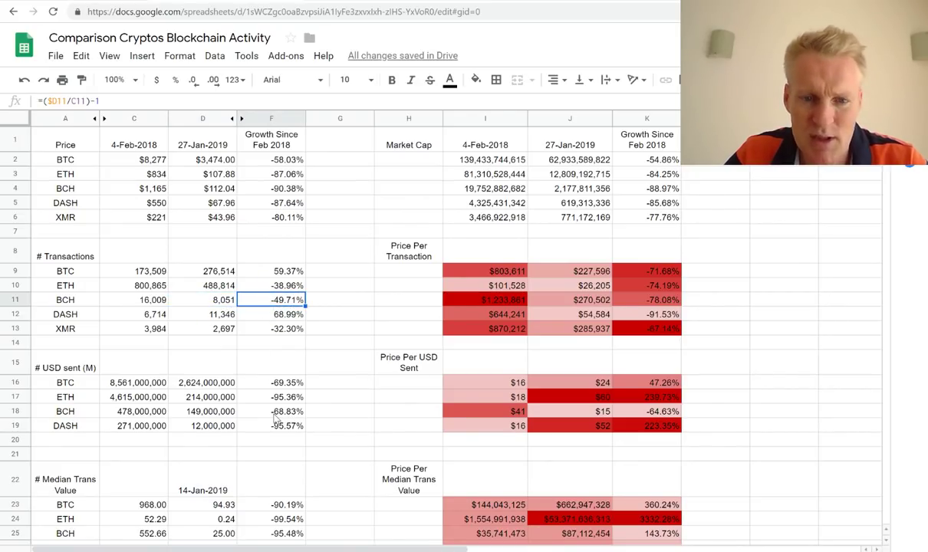
left_click(222, 300)
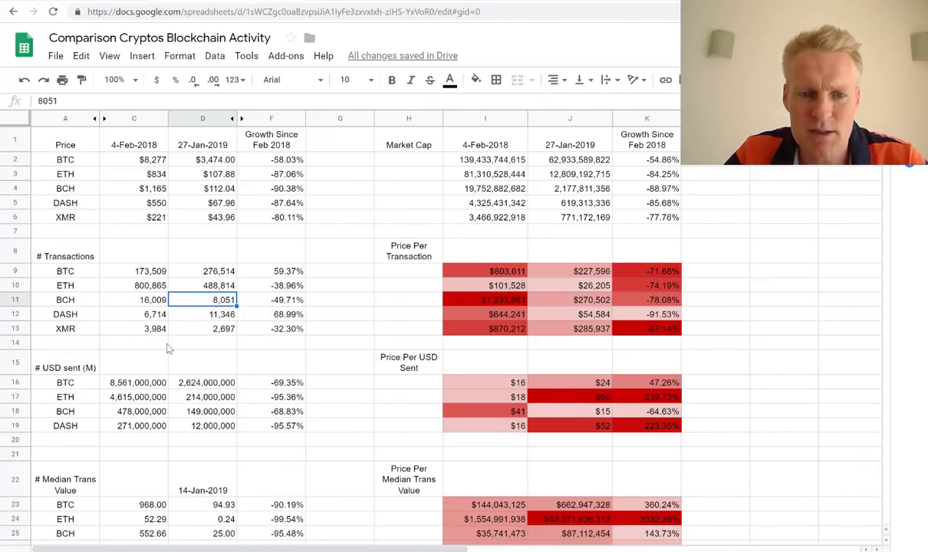
Compare the DASH and BCH transaction counts for 27-Jan-2019, and relate the BCH count to its market cap and Price Per Transaction
left_click(203, 314)
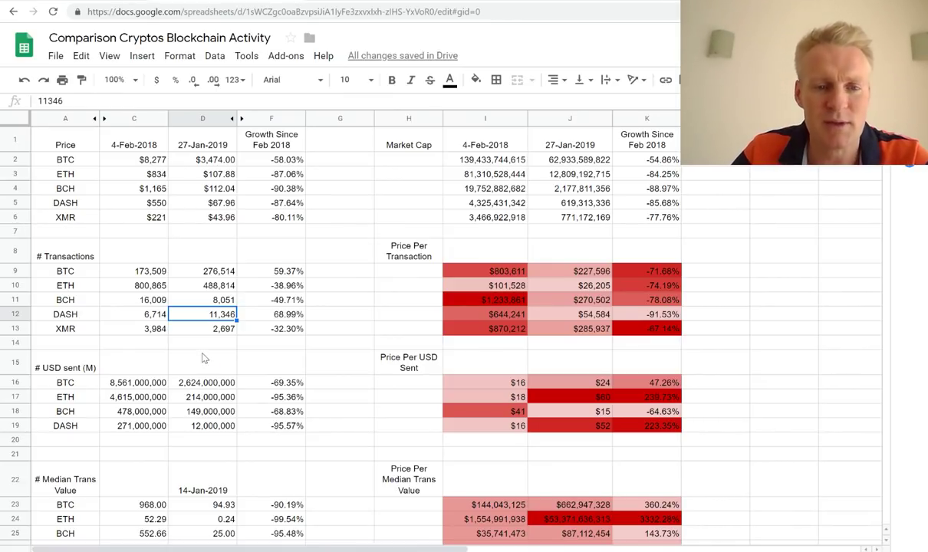
left_click(201, 300)
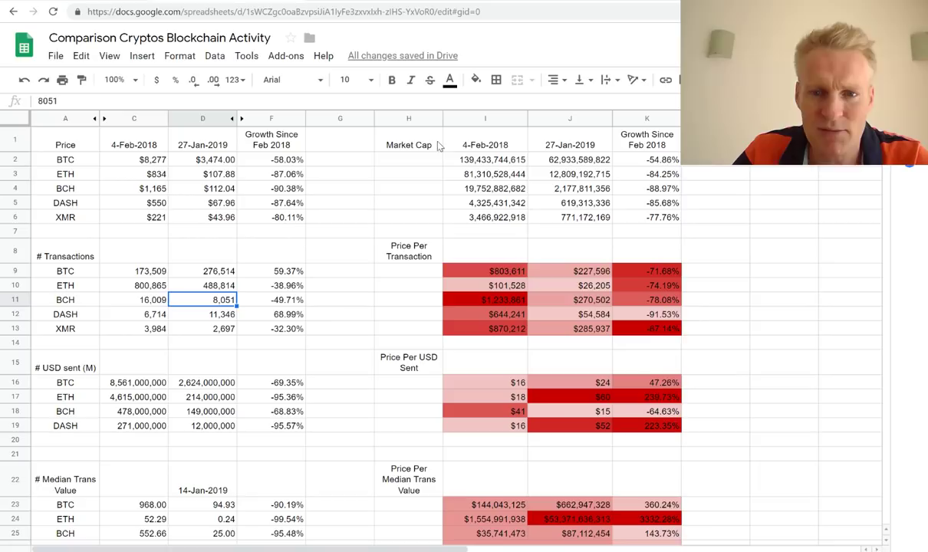
left_click(575, 190)
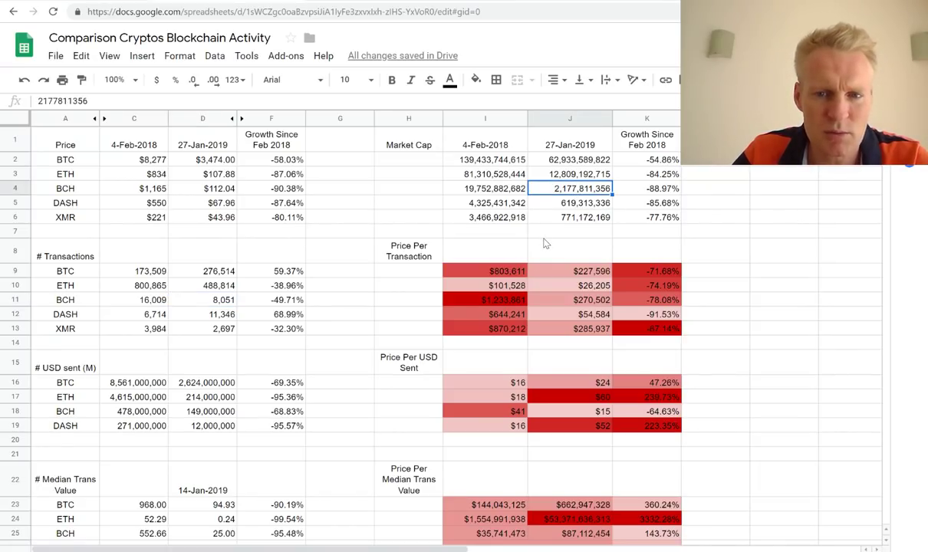
left_click(535, 300)
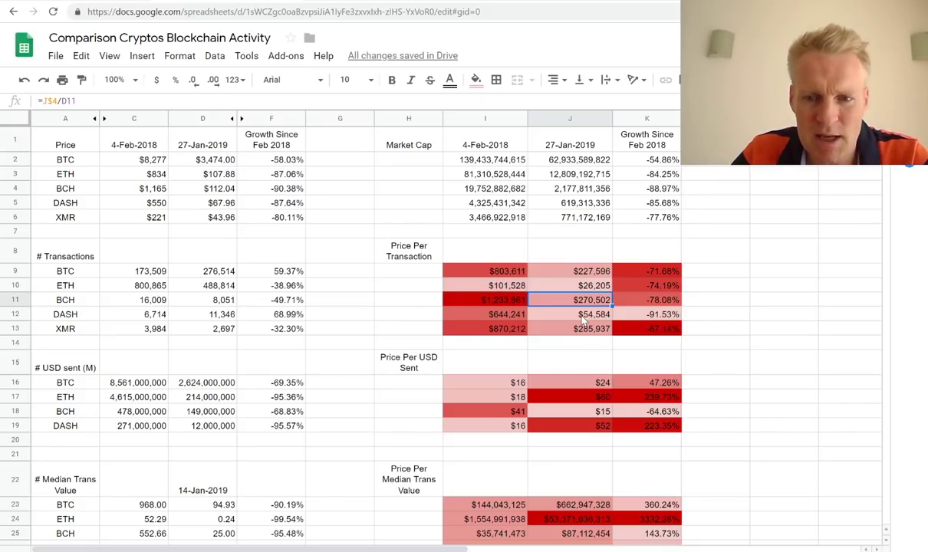
Compare the DASH Price Per Transaction for both dates, and check the XMR and BTC figures for 4-Feb-2018
left_click(582, 318)
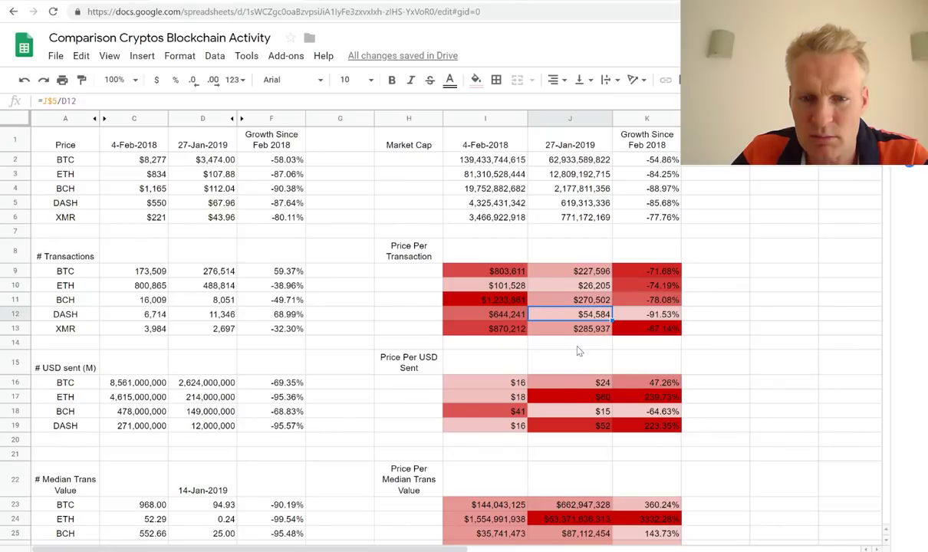
left_click(490, 319)
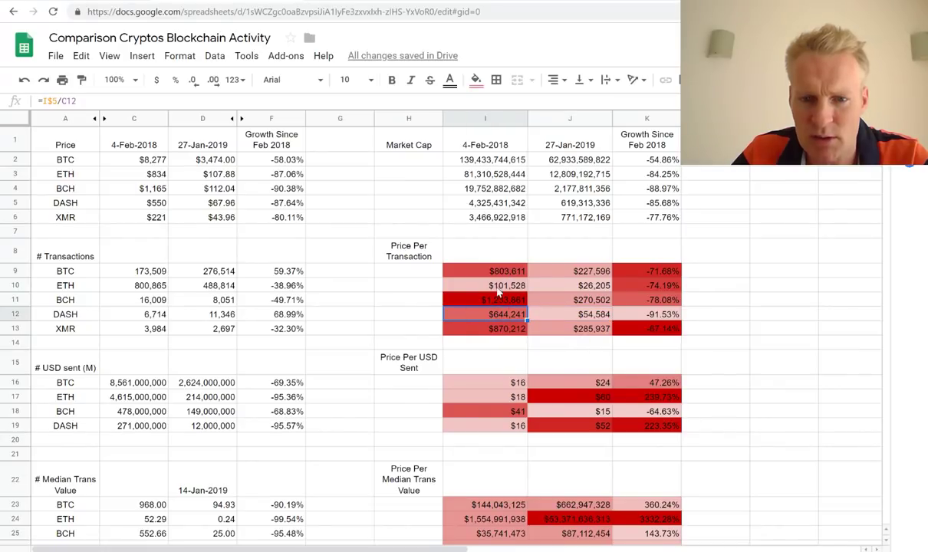
left_click(505, 330)
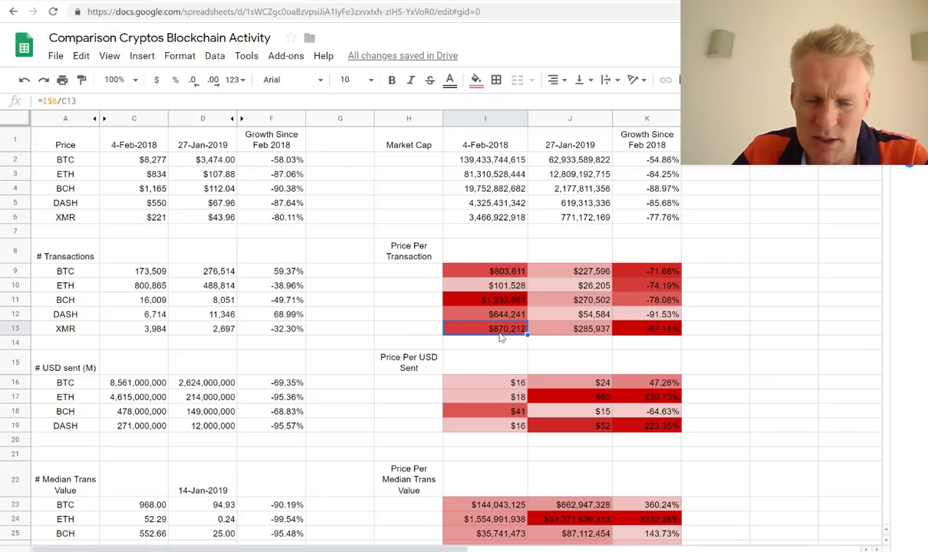
left_click(497, 271)
left_click(497, 332)
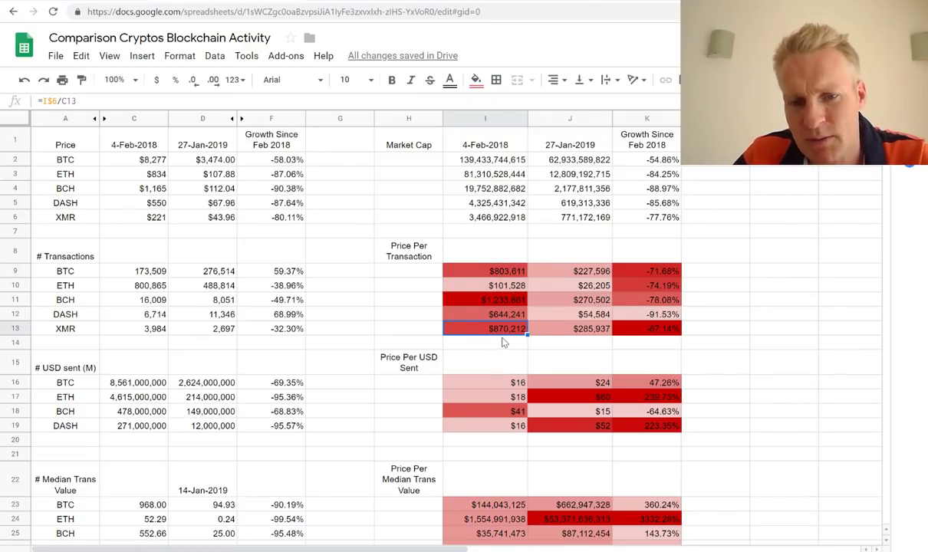
left_click(495, 314)
left_click(552, 317)
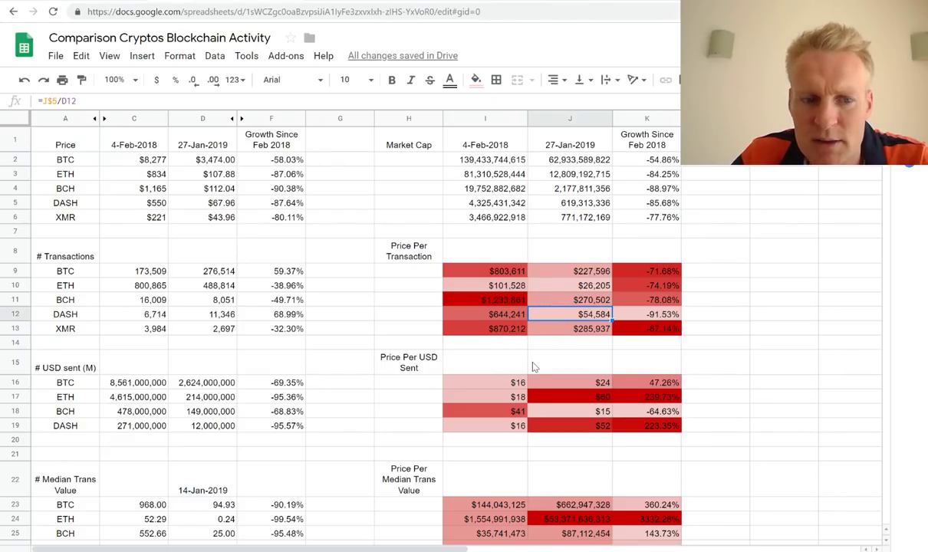
Check the DASH market cap growth, and compare the DASH and ETH Price Per Transaction for 27-Jan-2019
left_click(664, 204)
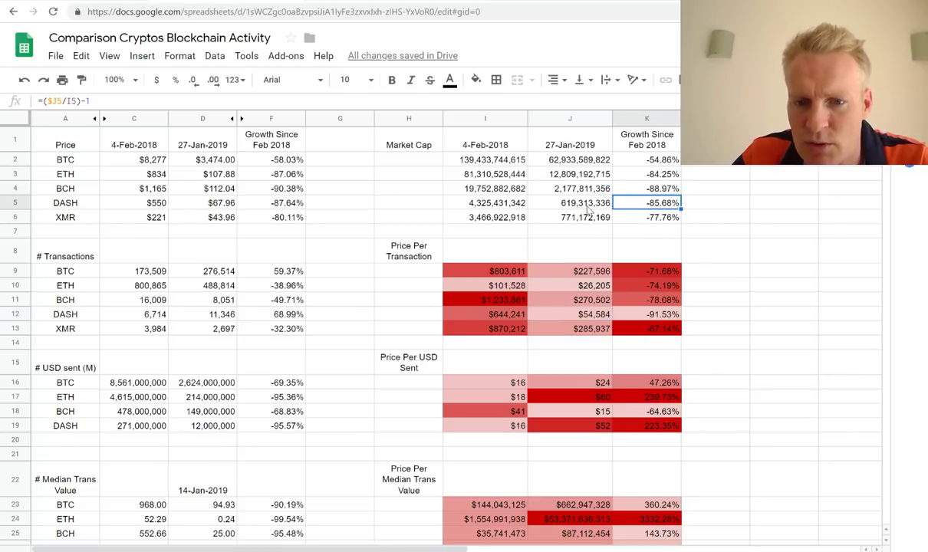
left_click(580, 319)
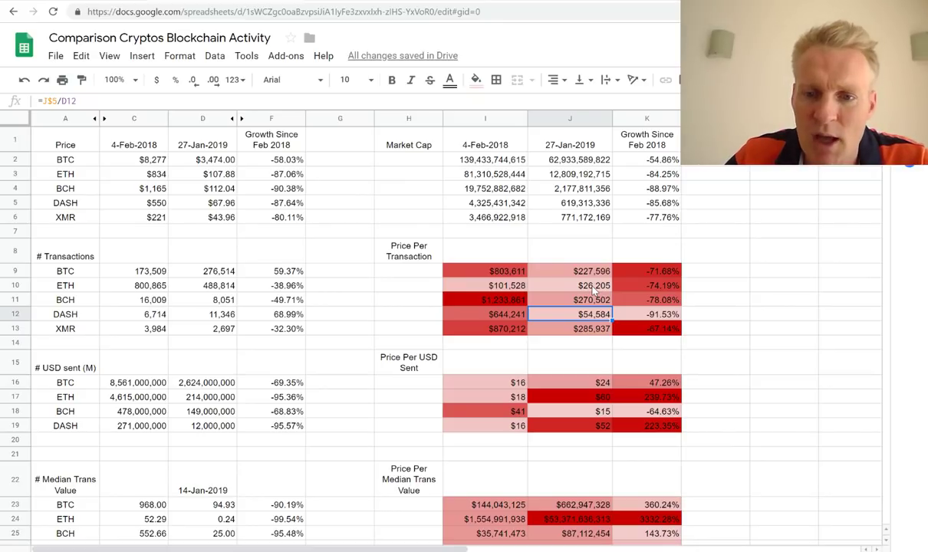
left_click(568, 285)
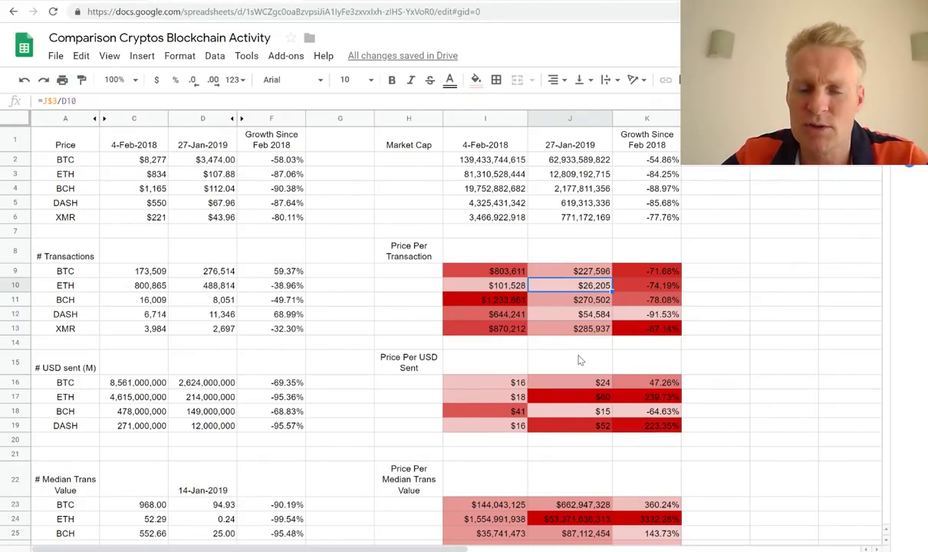
Compare the DASH and XMR Price Per Transaction for 27-Jan-2019, and check XMR's market cap growth against BTC's
left_click(589, 319)
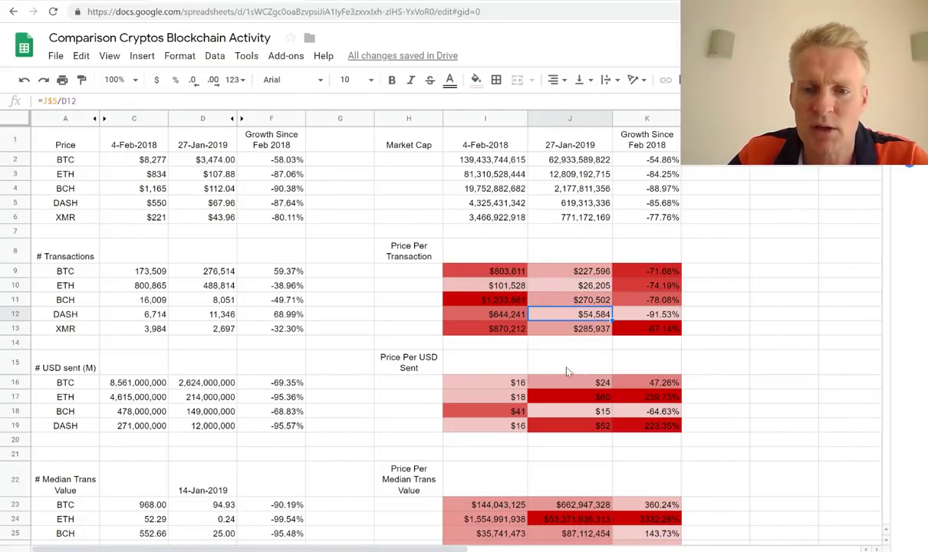
left_click(594, 330)
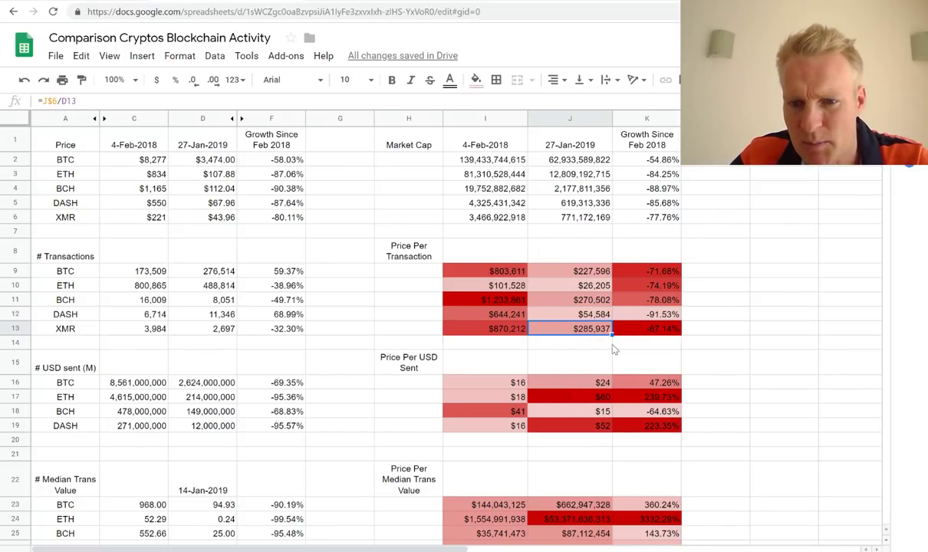
left_click(646, 221)
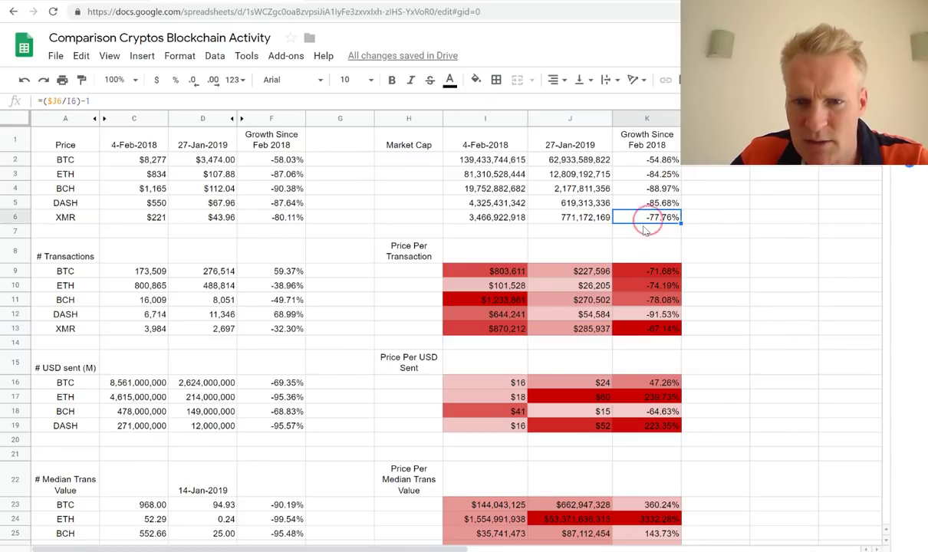
left_click(584, 220)
key("Right")
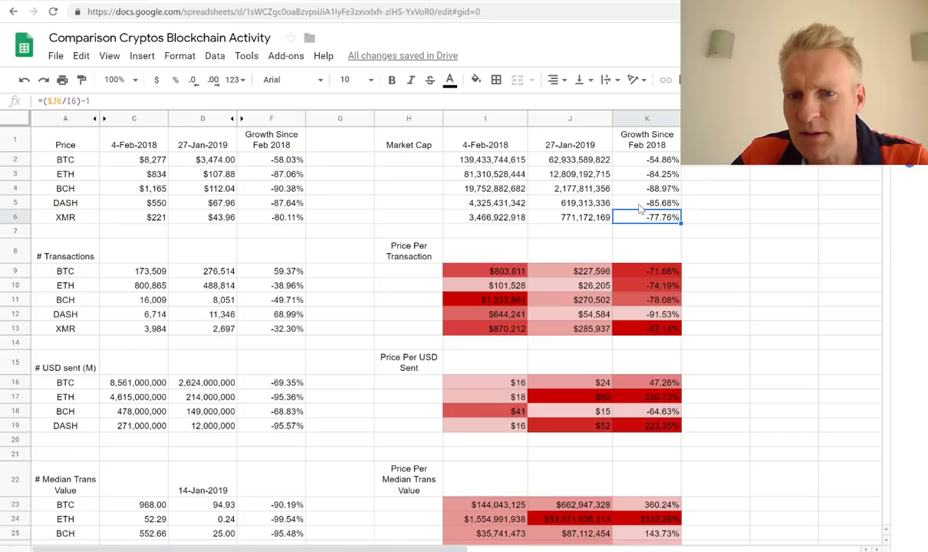
left_click(629, 161)
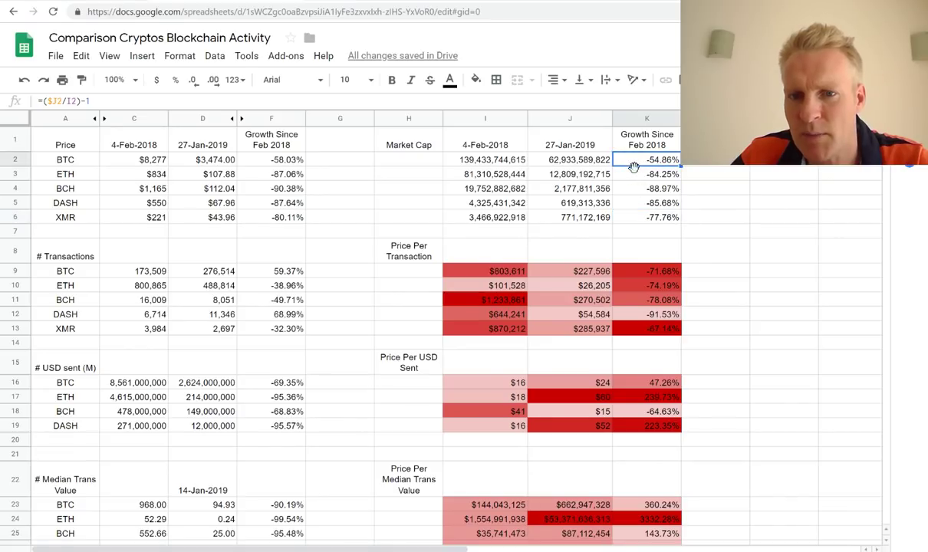
left_click(645, 219)
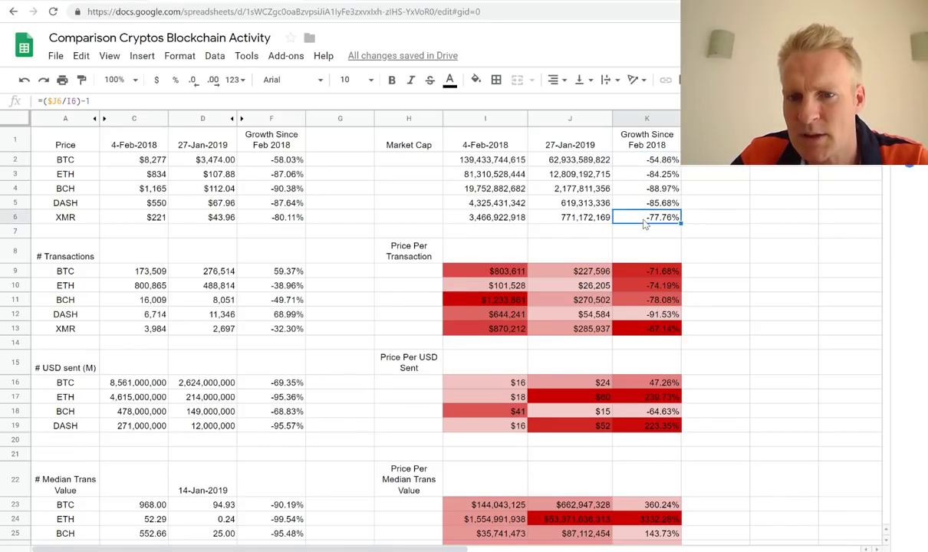
Compare the ETH, BCH and DASH market cap growth with XMR's, and check XMR's Price Per Transaction for 27-Jan-2019 and its growth
left_click_drag(648, 174, 644, 203)
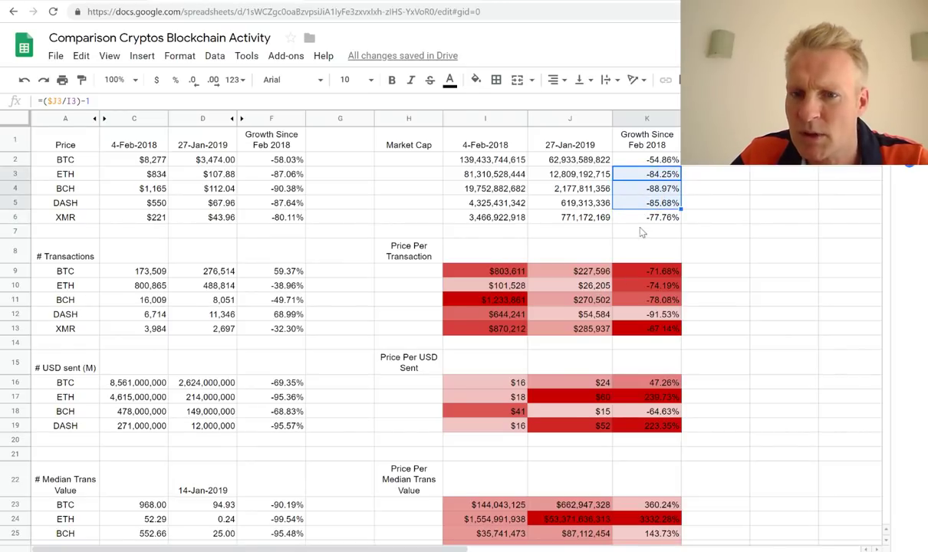
left_click(636, 185)
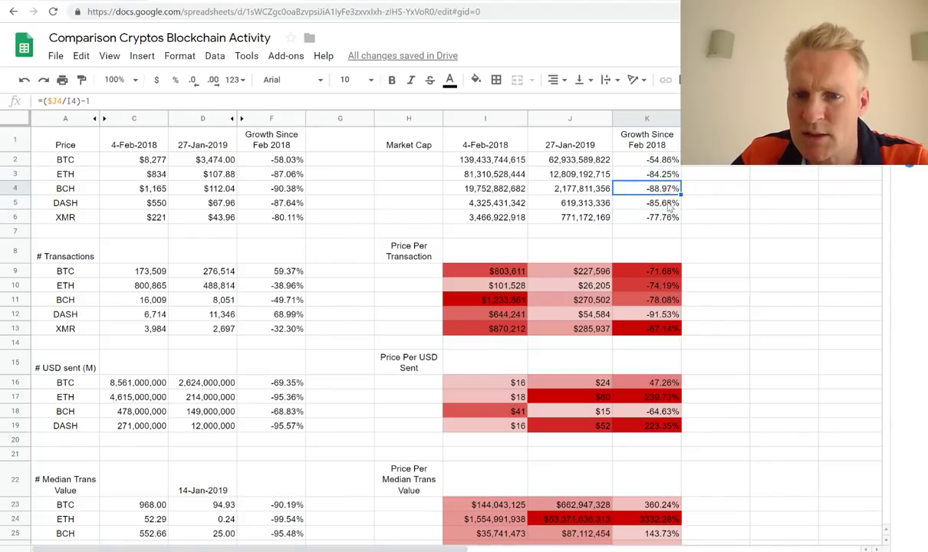
left_click(669, 203)
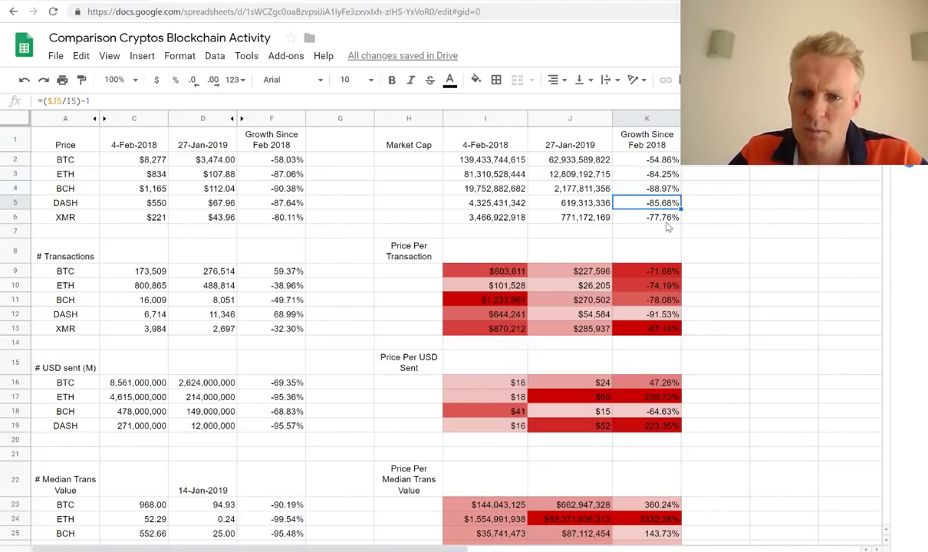
left_click(630, 216)
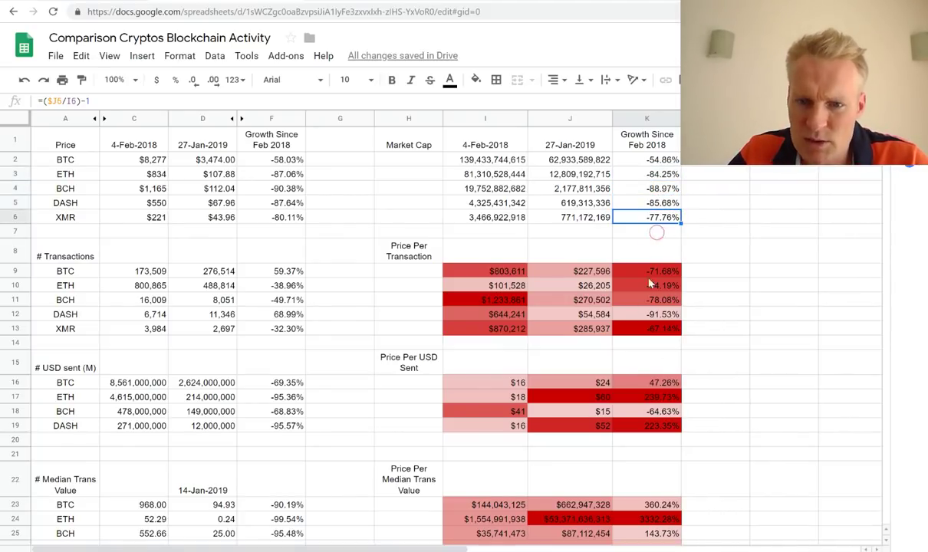
left_click(593, 333)
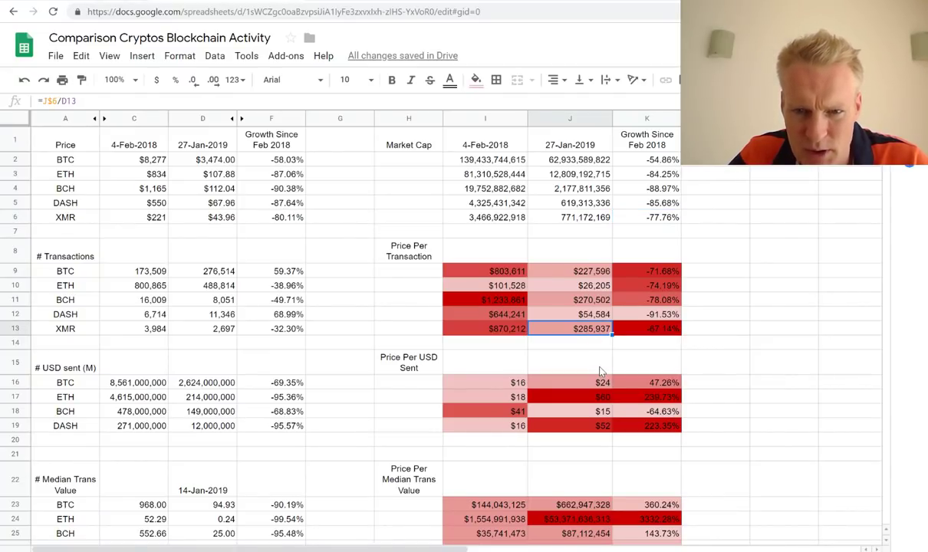
left_click(644, 336)
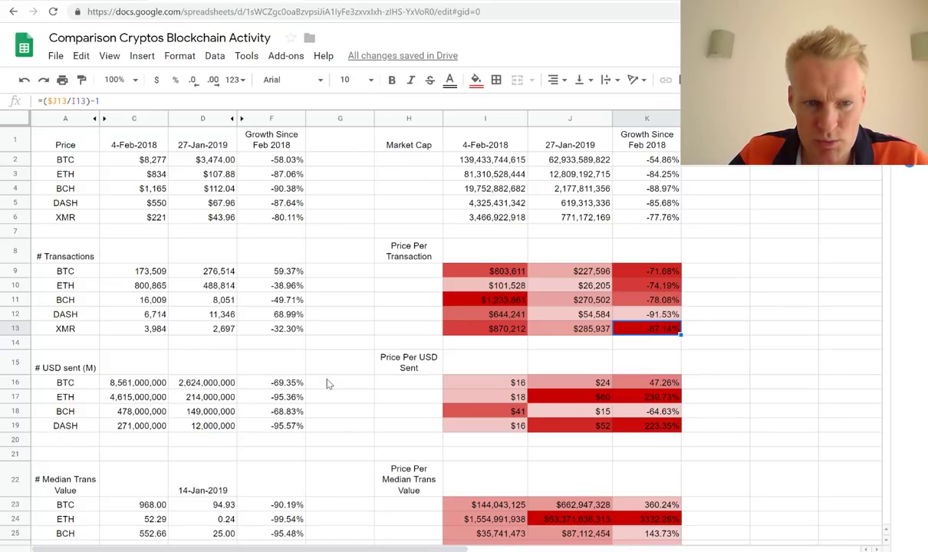
Review the transaction counts of all five coins for both dates, focusing on ETH for 27-Jan-2019 and DASH for both dates
left_click_drag(146, 274, 197, 320)
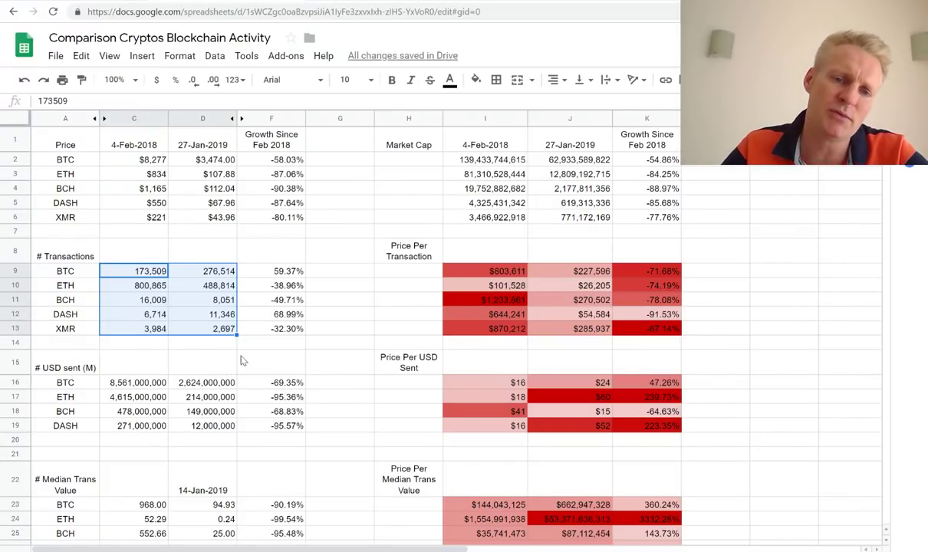
left_click(244, 354)
left_click(225, 287)
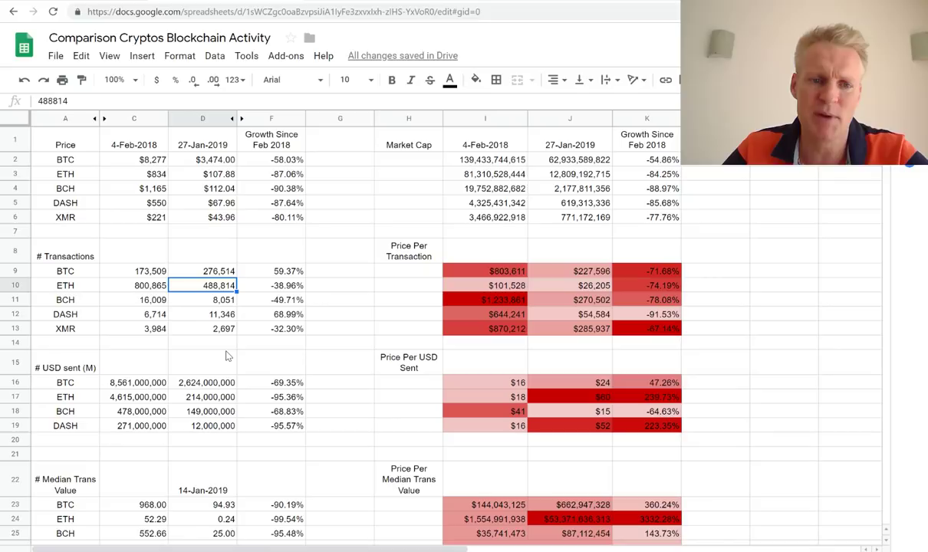
left_click(212, 314)
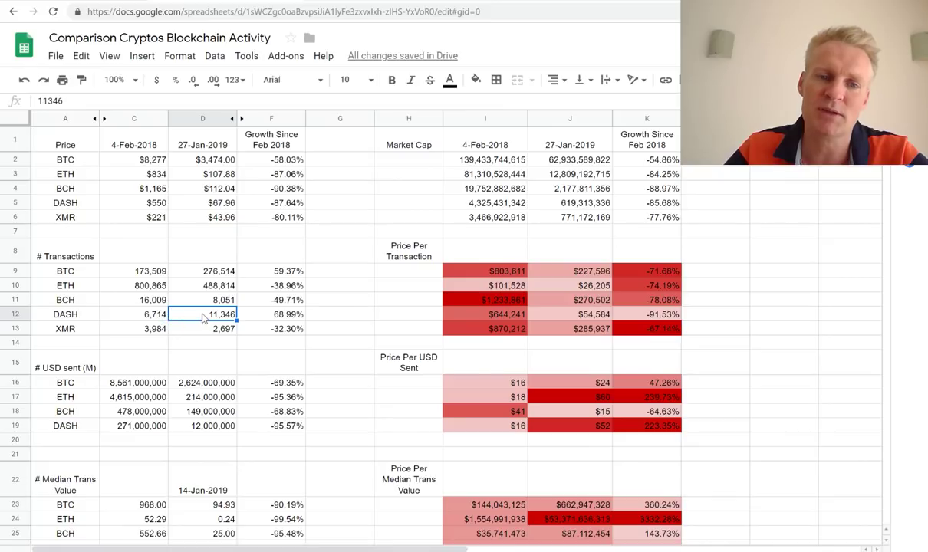
left_click(155, 314)
left_click(181, 314)
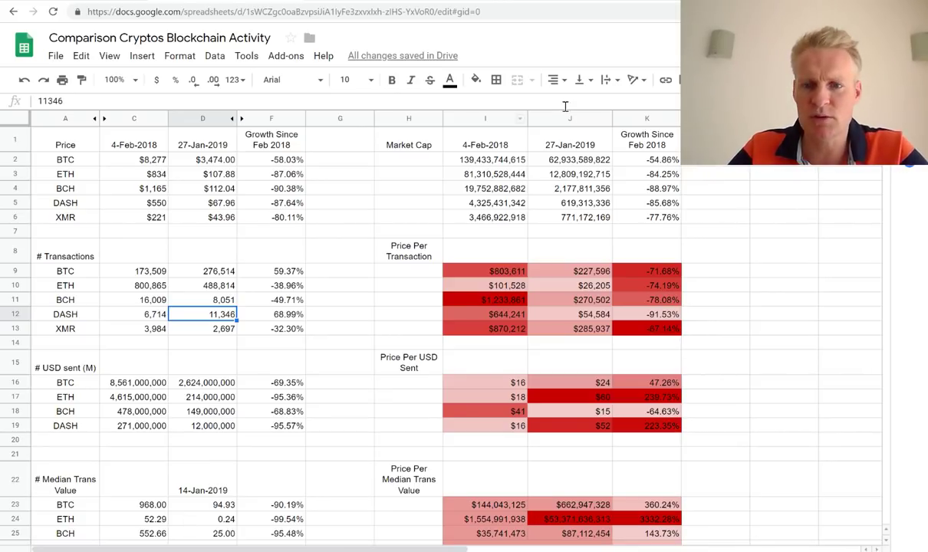
Relate DASH's 27-Jan-2019 market cap to its transaction count, and compare its counts with BCH's 4-Feb-2018 count
left_click(577, 205)
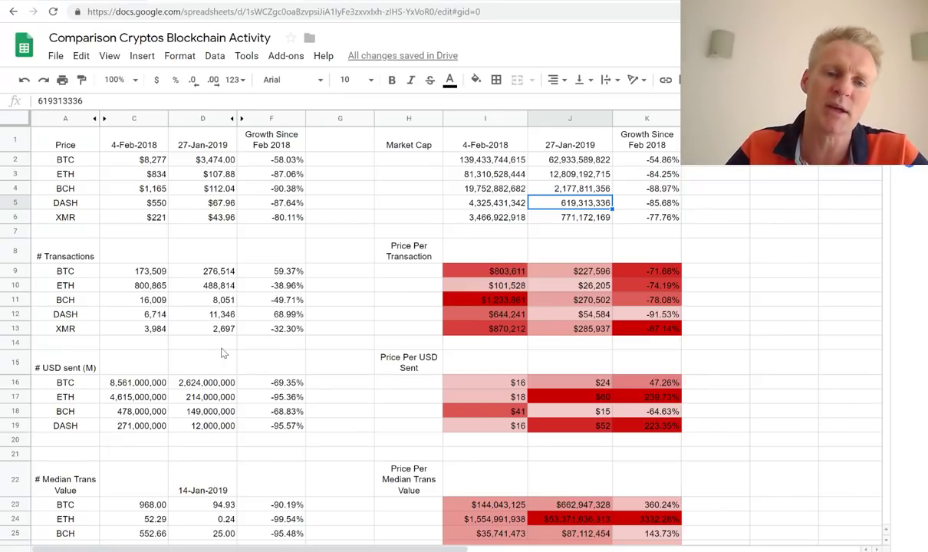
left_click(214, 311)
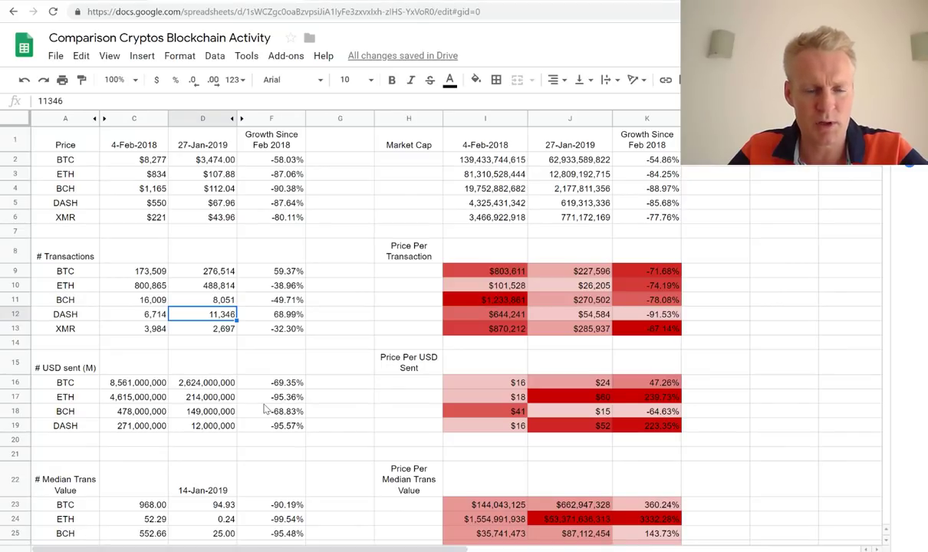
left_click(150, 301)
left_click(200, 317)
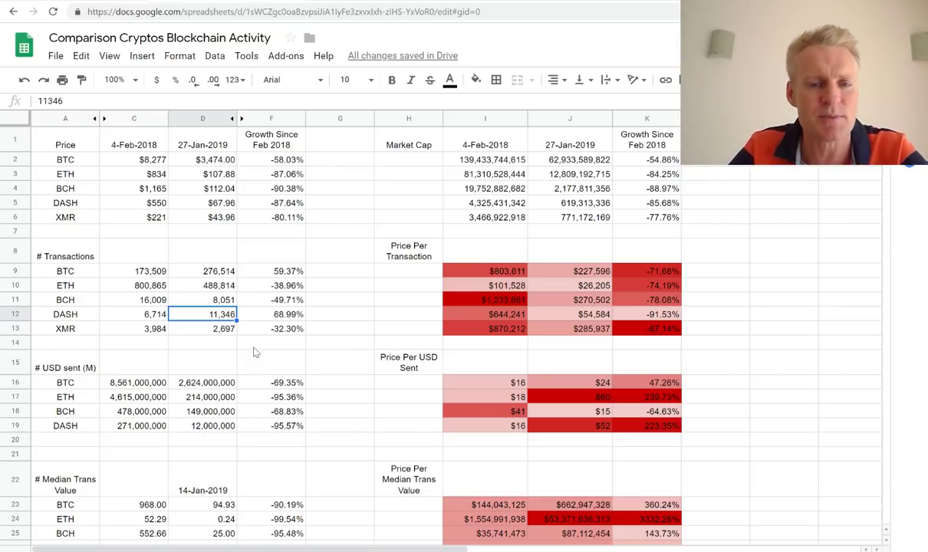
left_click(121, 317)
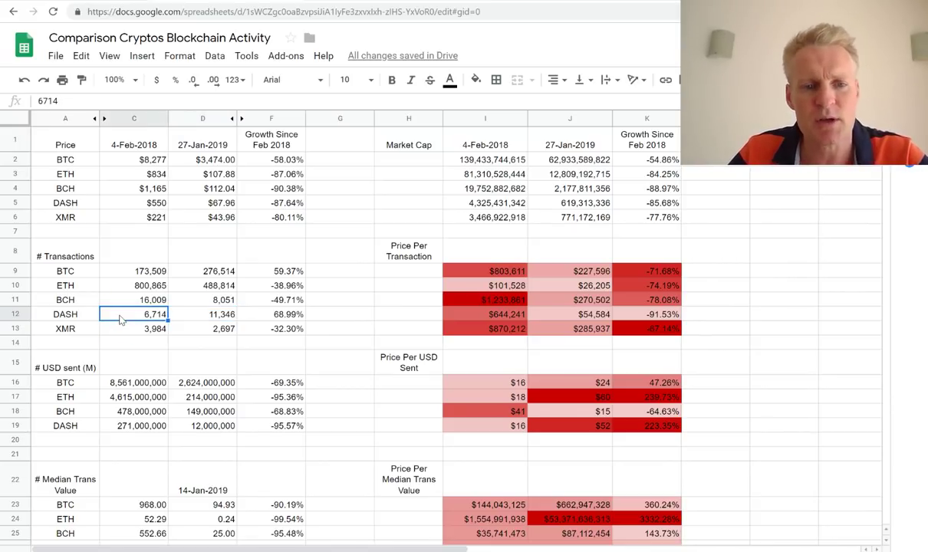
left_click(191, 313)
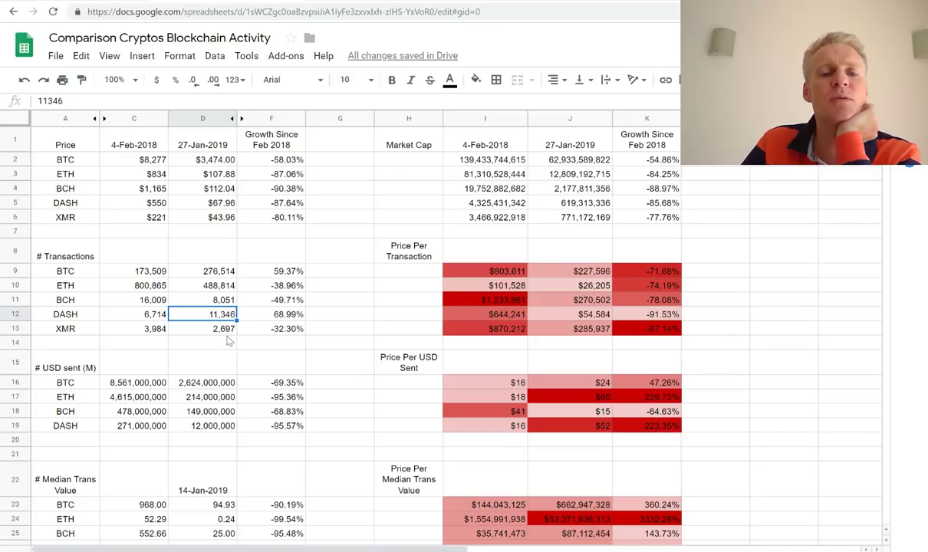
Compare the DASH transaction counts between 4-Feb-2018 and 27-Jan-2019
left_click(151, 314)
left_click(192, 315)
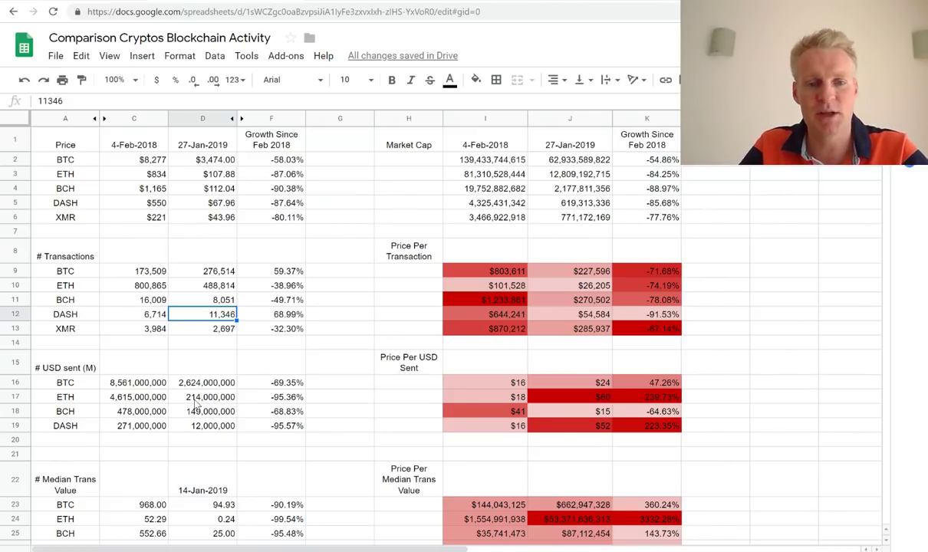
left_click(160, 315)
left_click(193, 318)
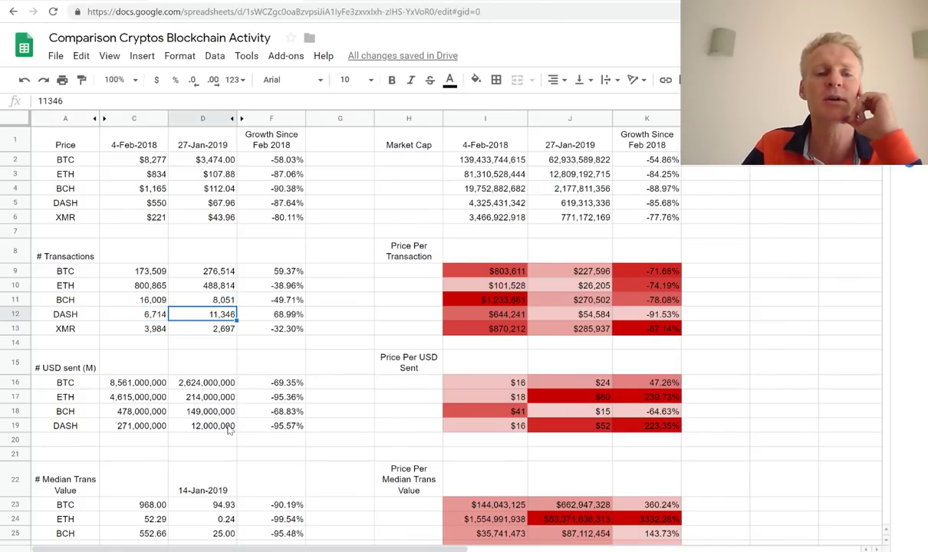
left_click(146, 311)
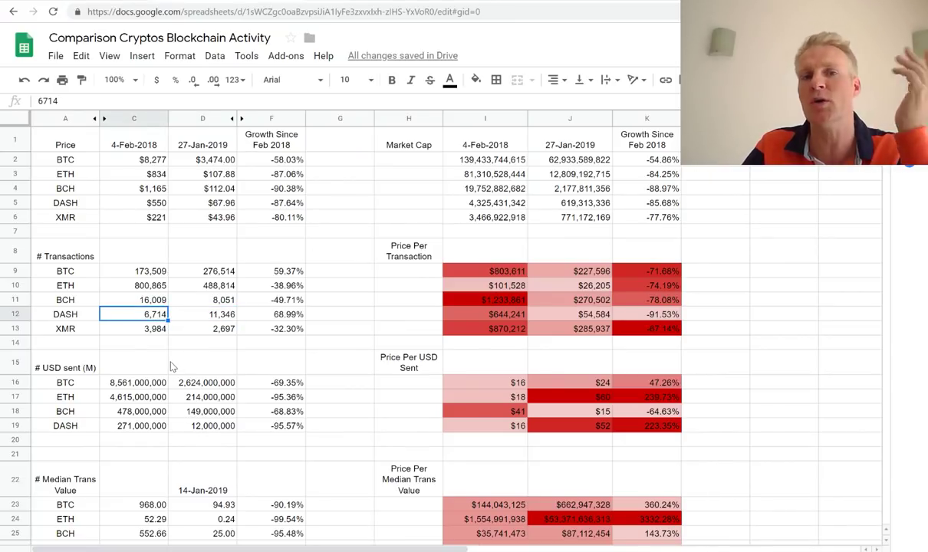
left_click(190, 319)
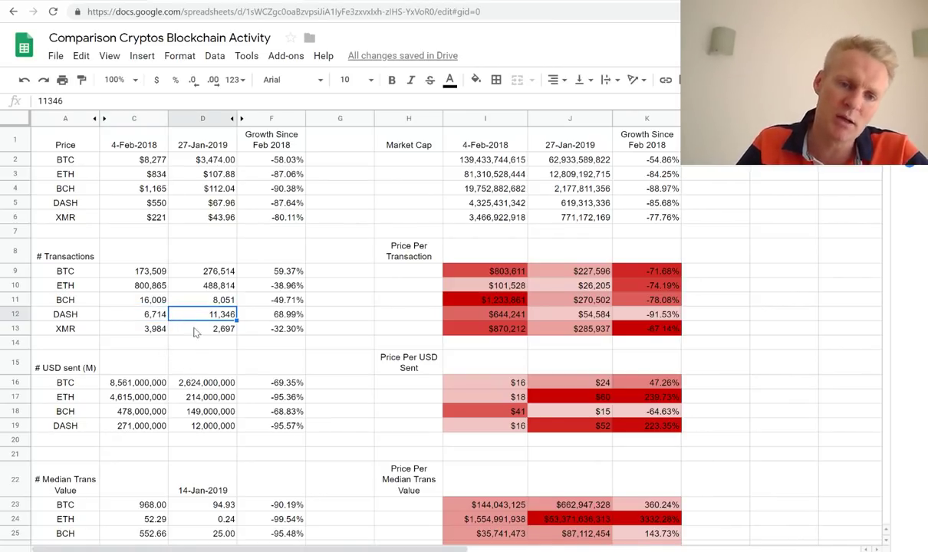
Compare the XMR and DASH transaction counts for 27-Jan-2019
left_click(186, 328)
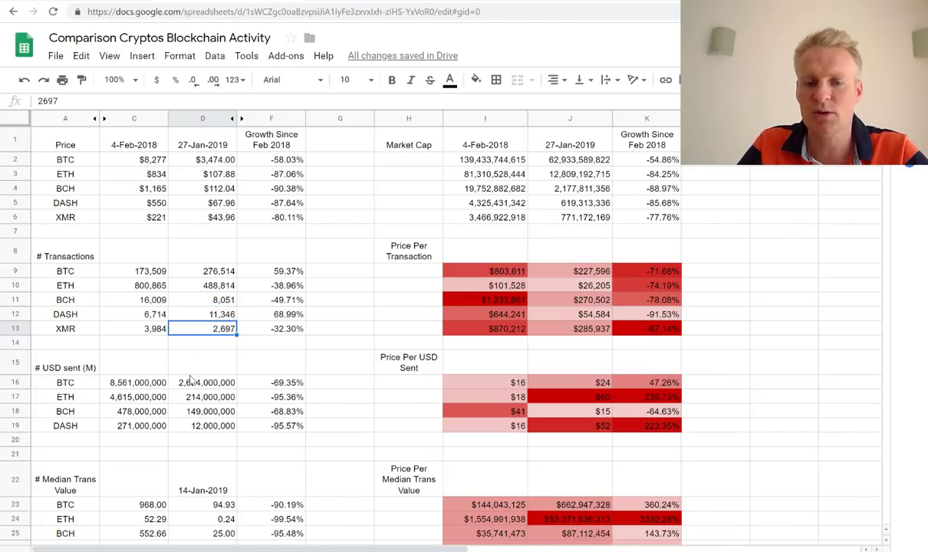
left_click(185, 342)
left_click(207, 320)
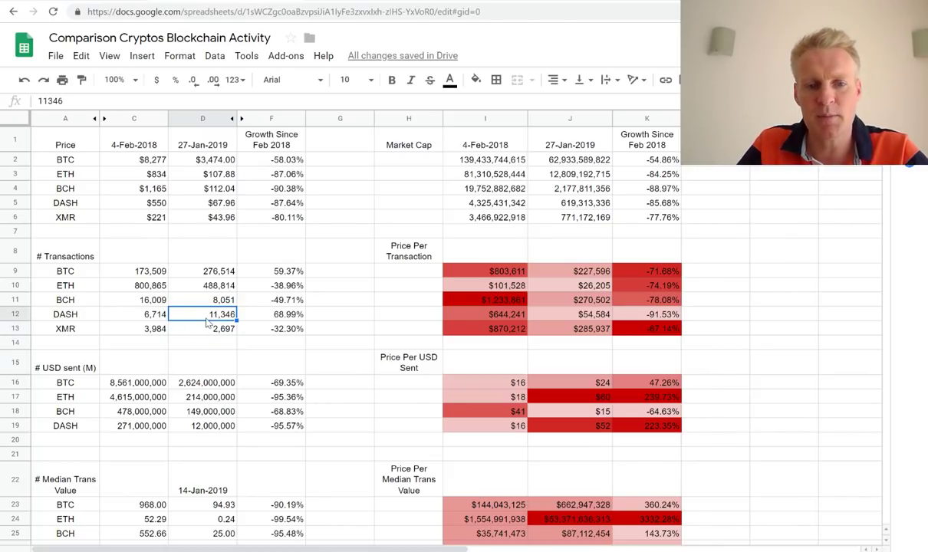
left_click(193, 352)
left_click(198, 313)
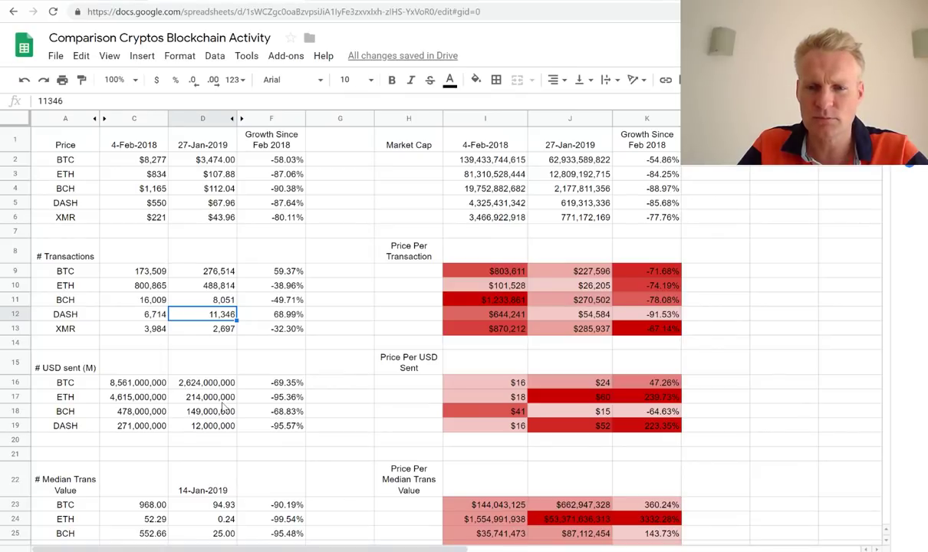
Examine the DASH USD sent figures for both dates, and look at the median transaction value section
left_click(71, 359)
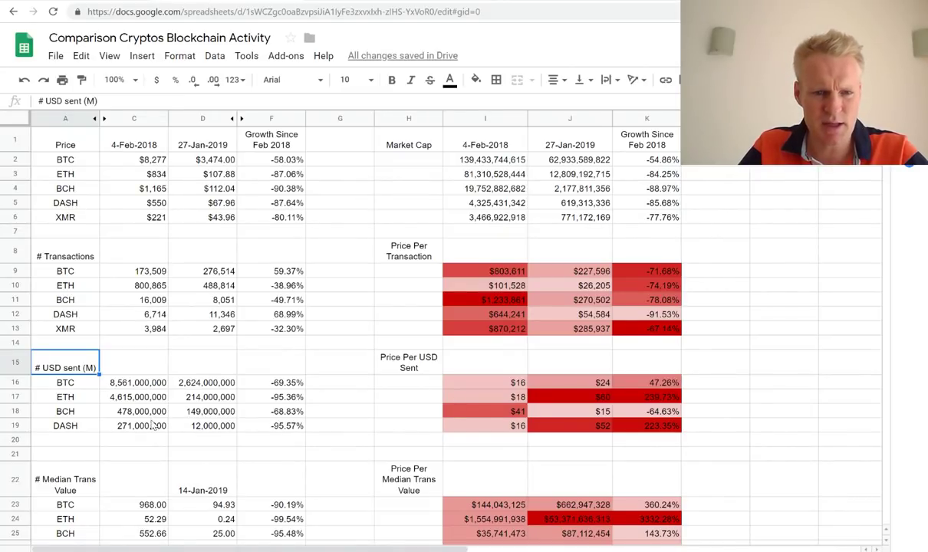
left_click(77, 429)
left_click(189, 427)
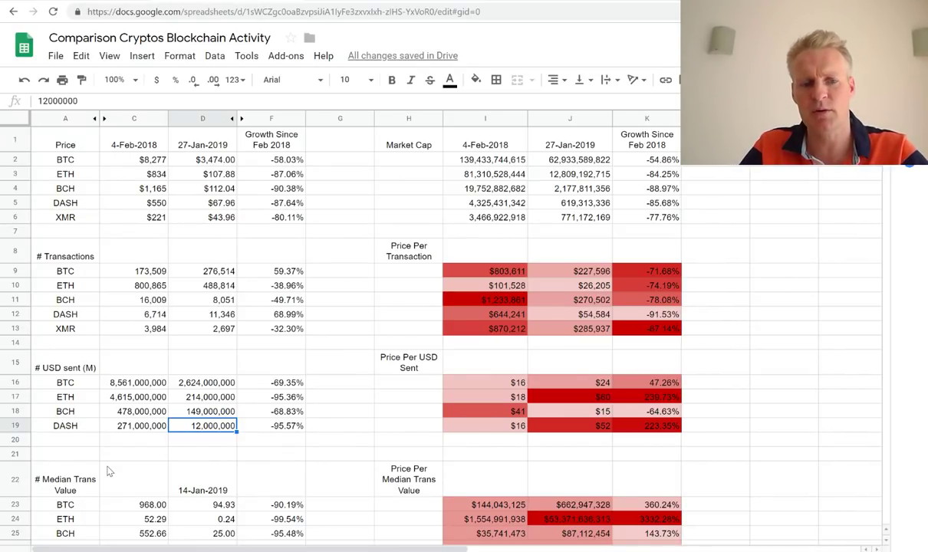
left_click(83, 480)
scroll(127, 487, "down", 3)
scroll(132, 493, "up", 3)
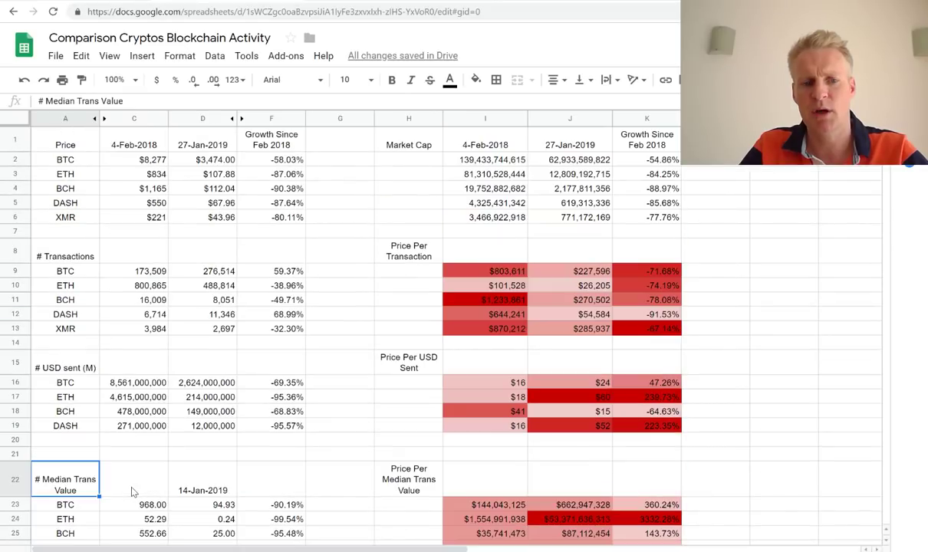
left_click(157, 430)
left_click(201, 431)
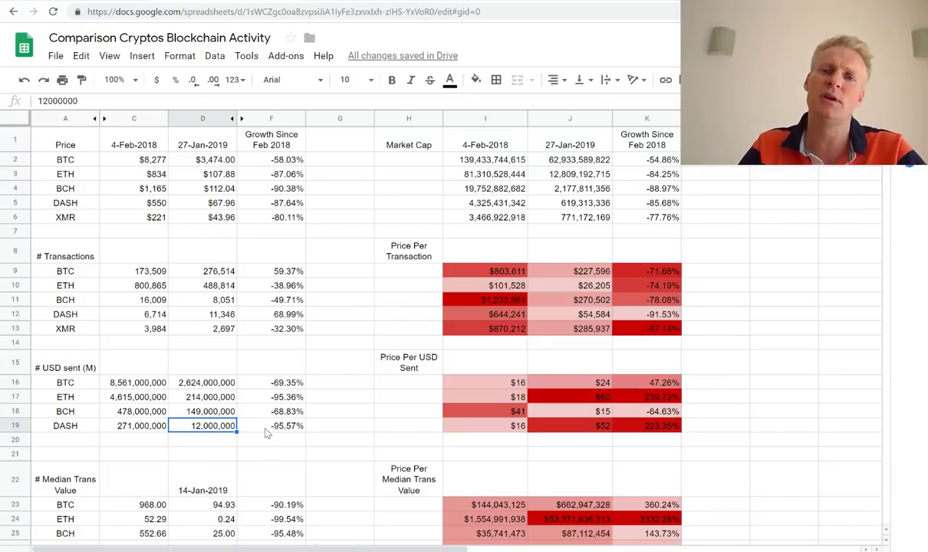
Compare the growth in USD sent since Feb 2018 for DASH, BCH and ETH
left_click(266, 432)
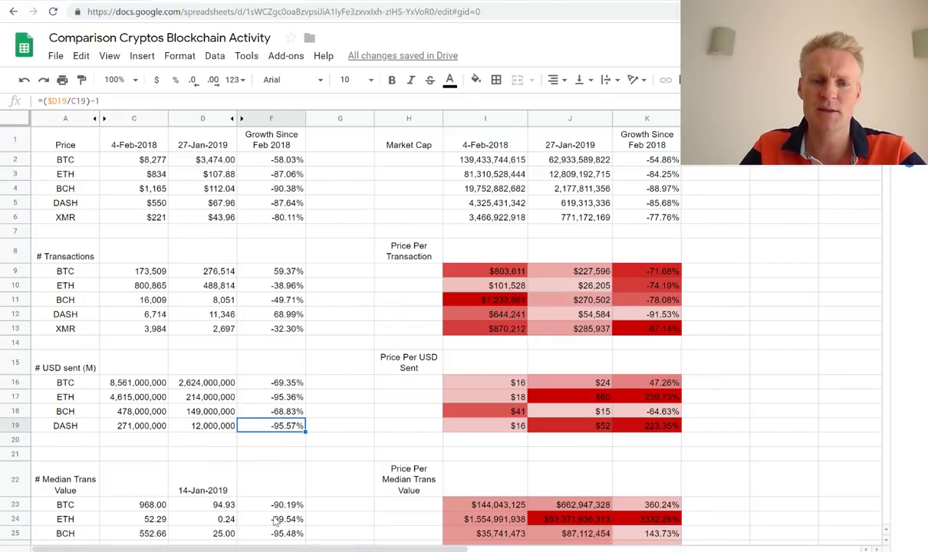
key("Up")
key("Up")
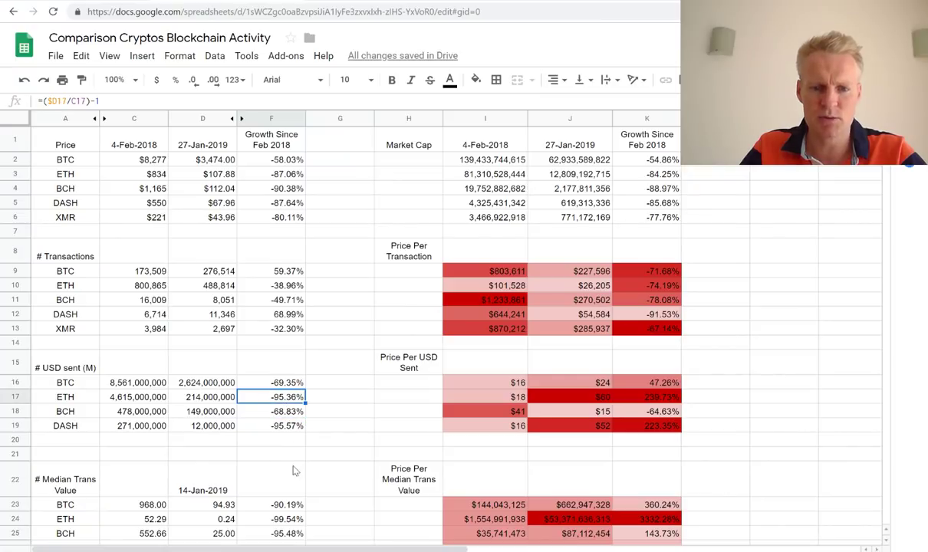
left_click(294, 431)
key("Up")
key("Up")
key("Down")
key("Down")
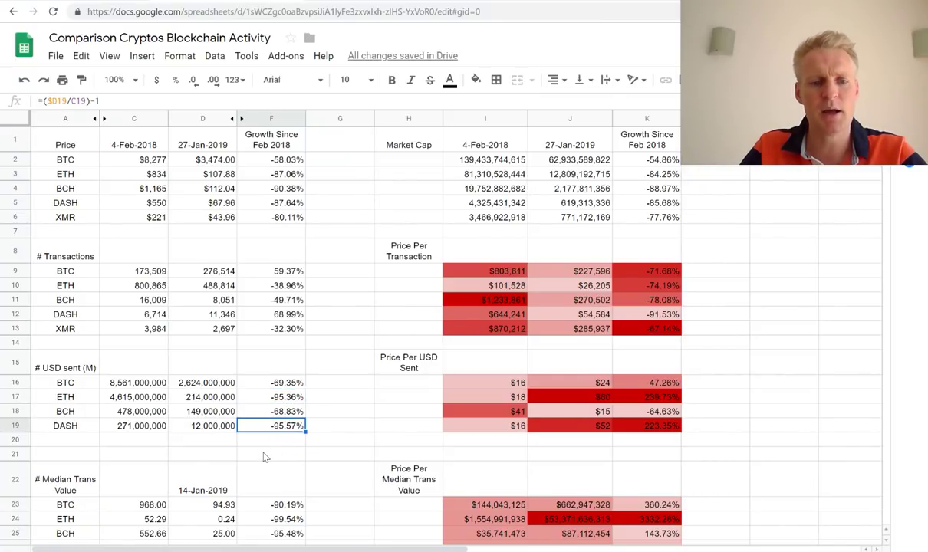
Compare DASH's USD sent figures for both dates with its 27-Jan-2019 transaction count
left_click(211, 426)
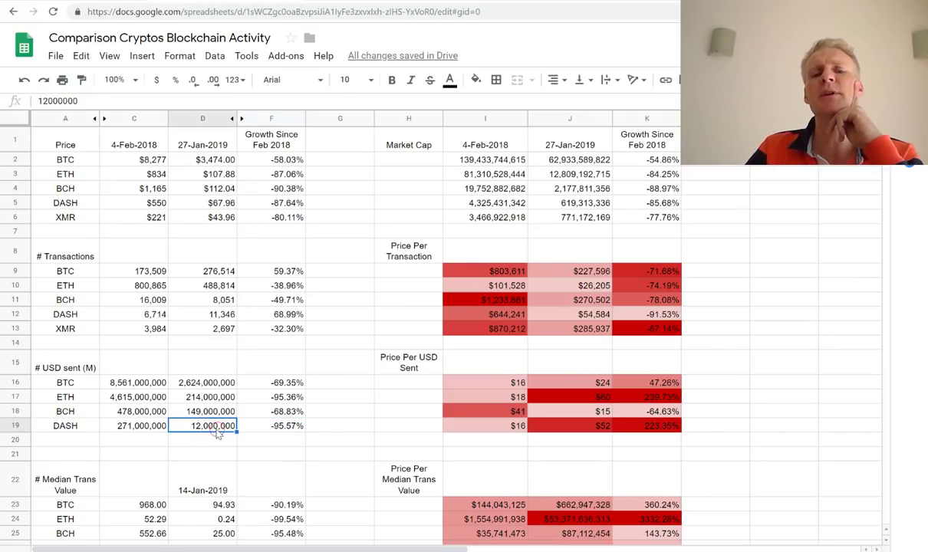
left_click(153, 423)
left_click(183, 426)
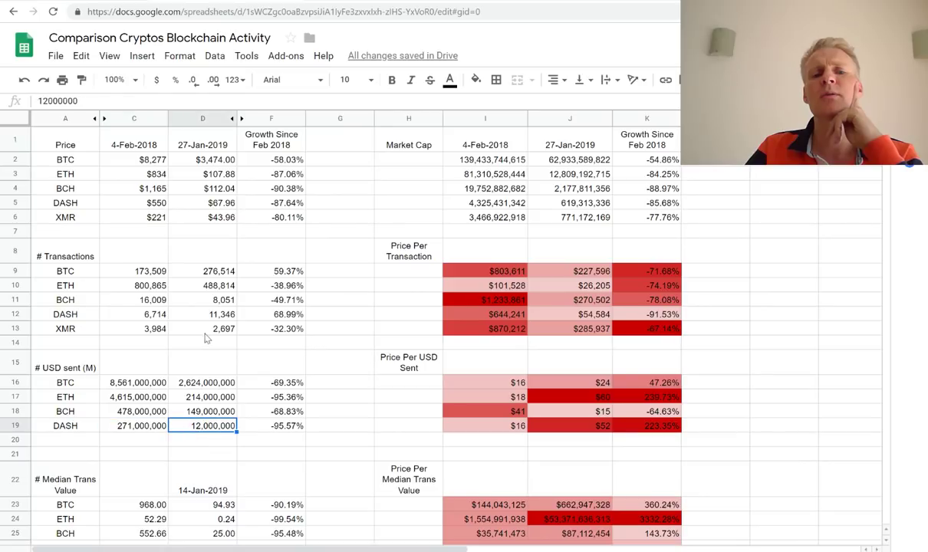
left_click(198, 314)
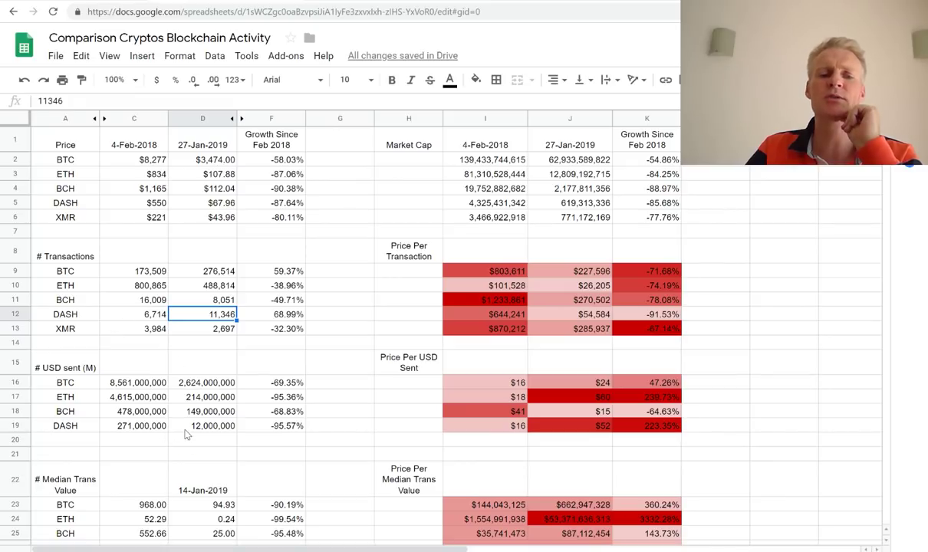
left_click(185, 430)
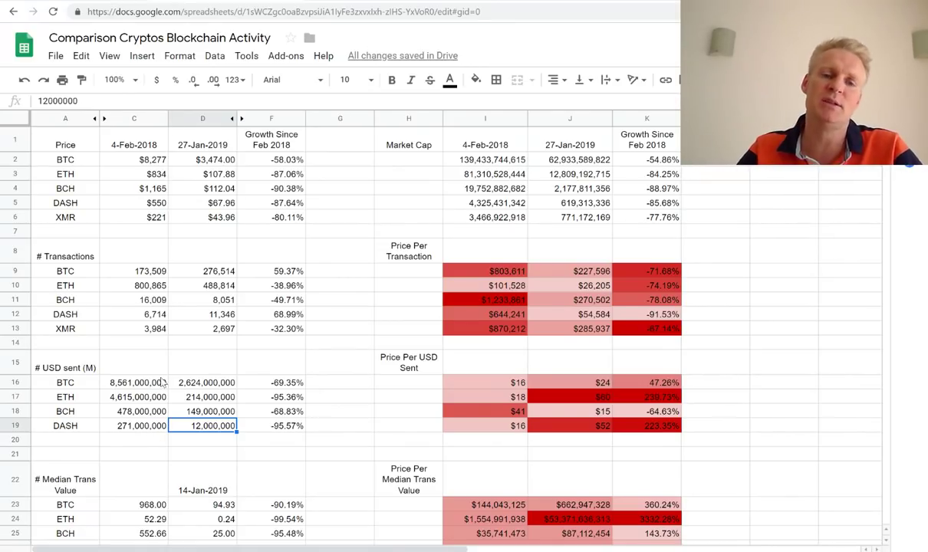
left_click(190, 311)
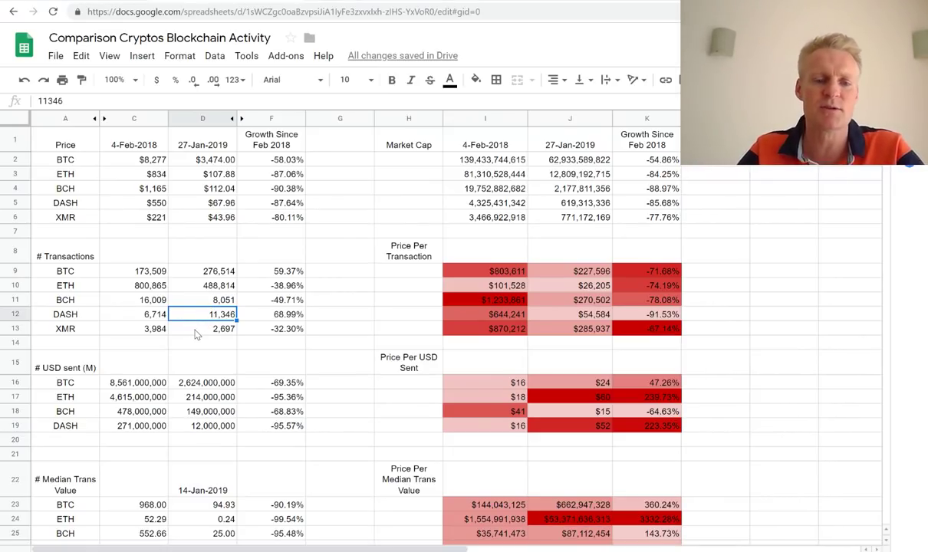
Look over the median transaction value section, and recheck DASH's 27-Jan-2019 USD sent against its transaction count
scroll(208, 344, "down", 5)
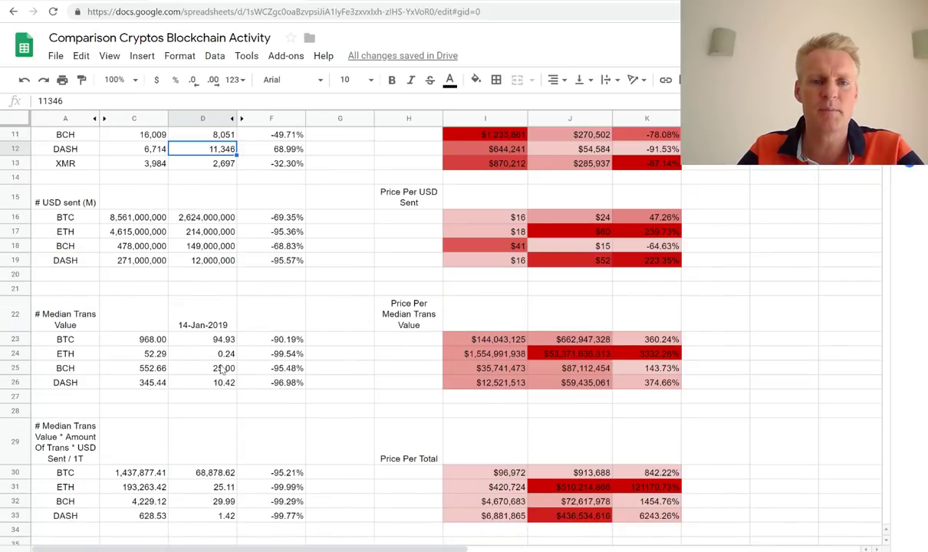
scroll(221, 369, "up", 5)
left_click(211, 424)
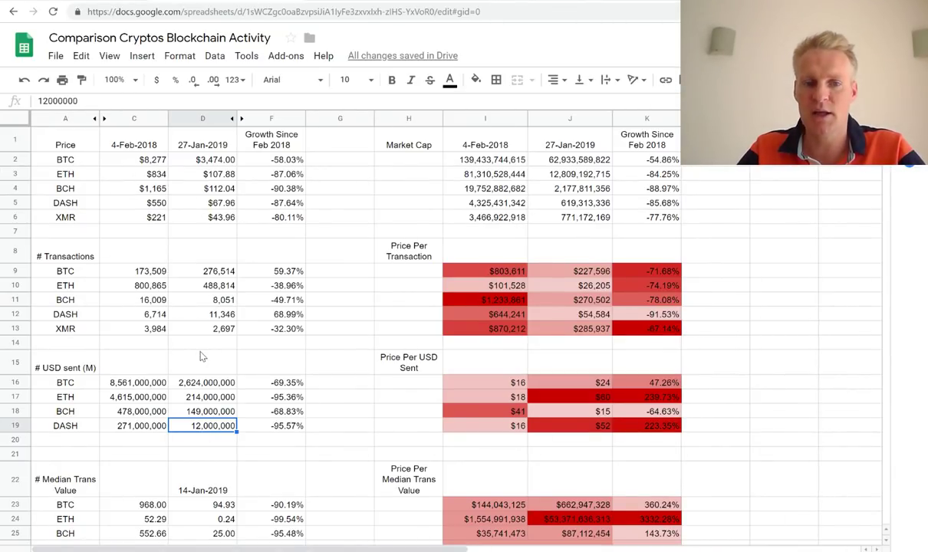
left_click(202, 313)
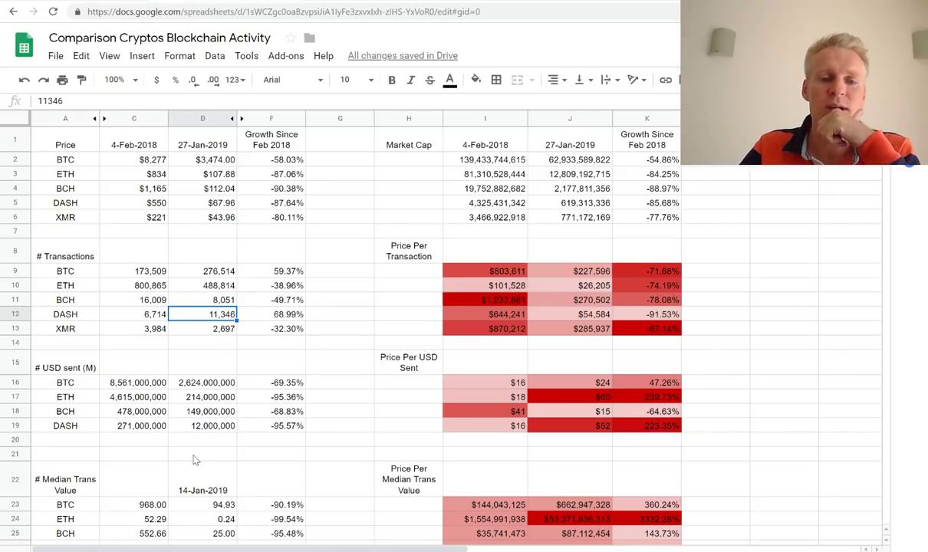
left_click(191, 424)
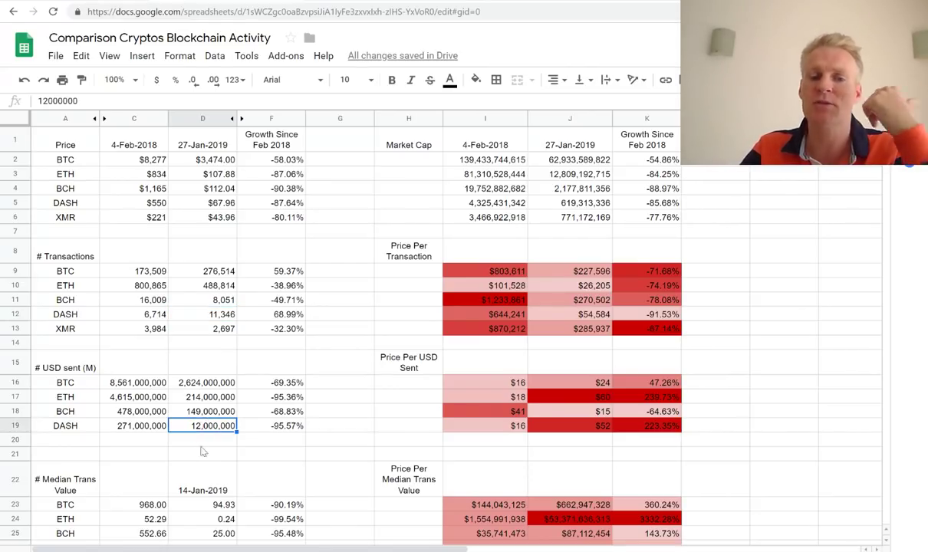
Compare DASH's 4-Feb-2018 and 27-Jan-2019 figures in both the transactions and the USD sent sections
left_click(154, 428)
left_click(199, 318)
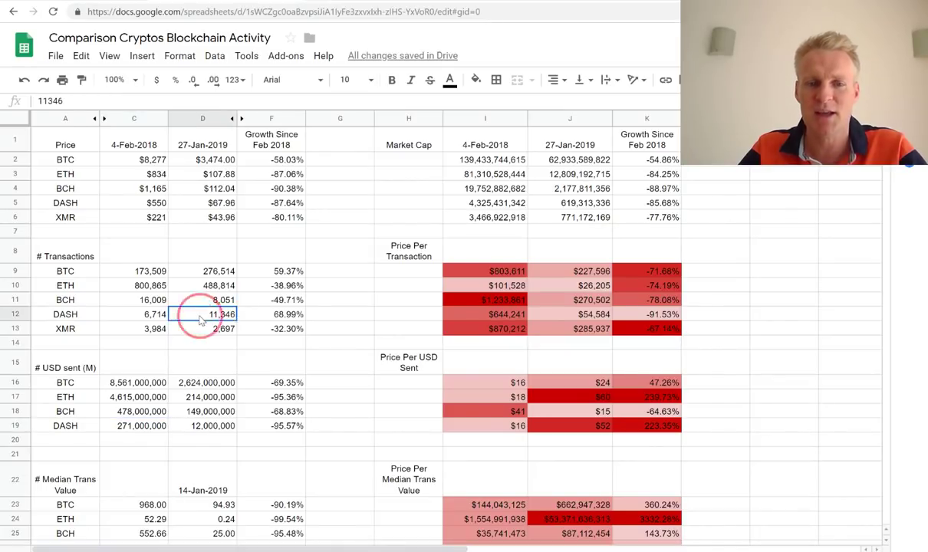
left_click(157, 308)
left_click(188, 307)
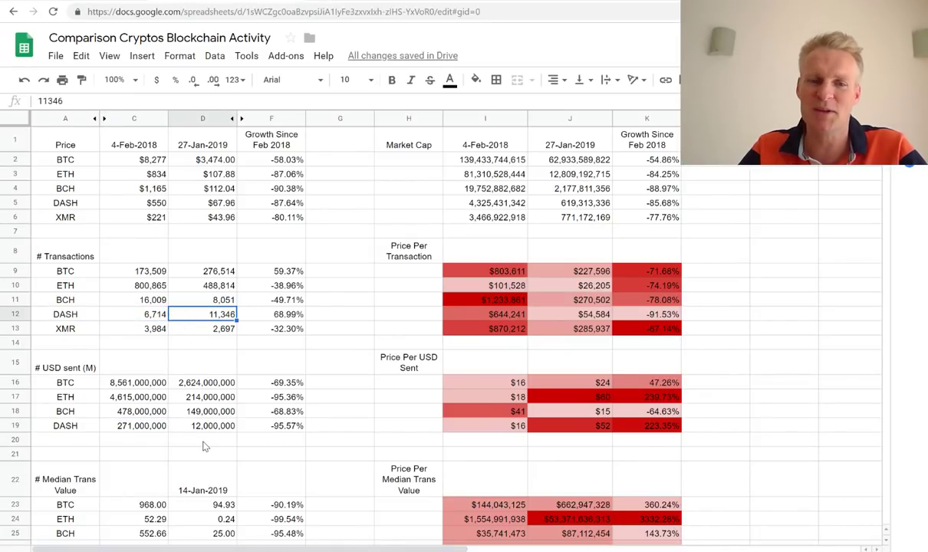
left_click(153, 427)
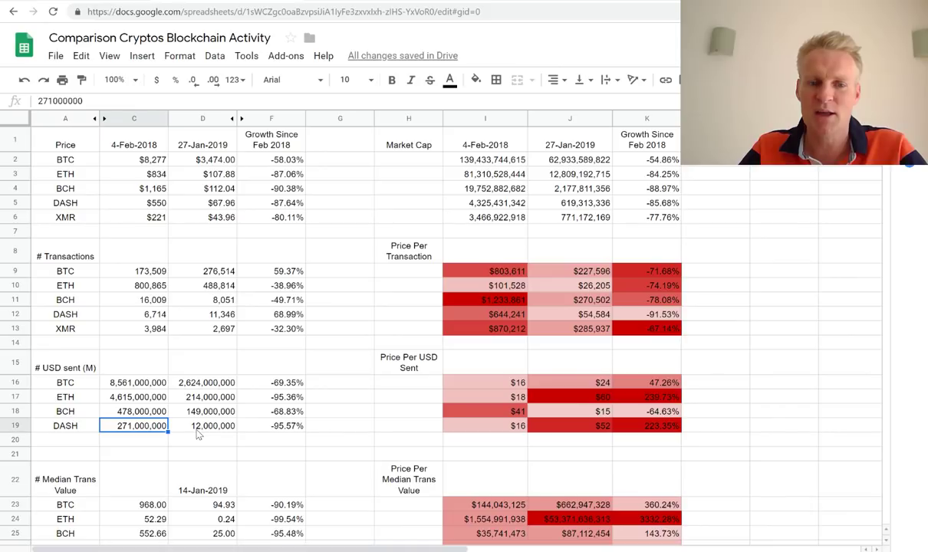
left_click(198, 429)
left_click(142, 425)
left_click(193, 431)
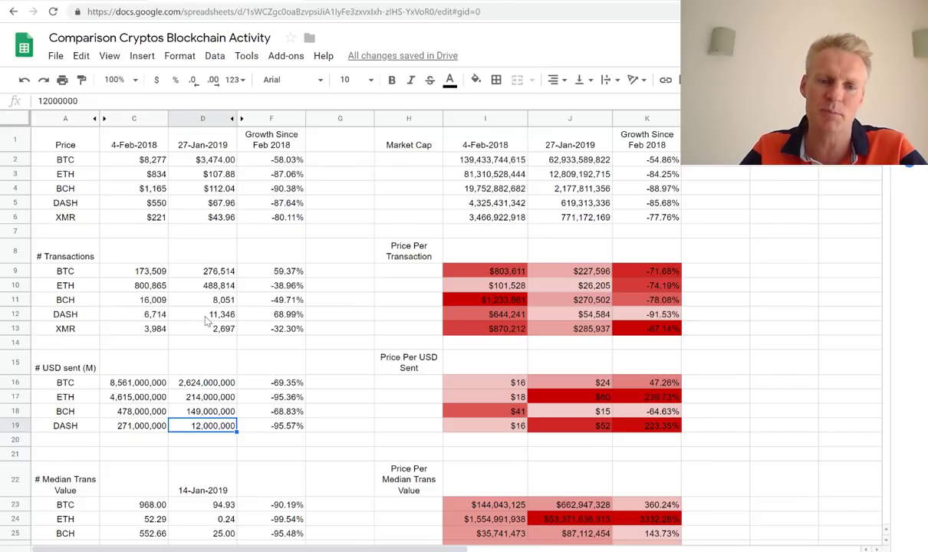
Compare DASH's growth since Feb 2018 in USD sent with its growth in transactions
left_click(285, 429)
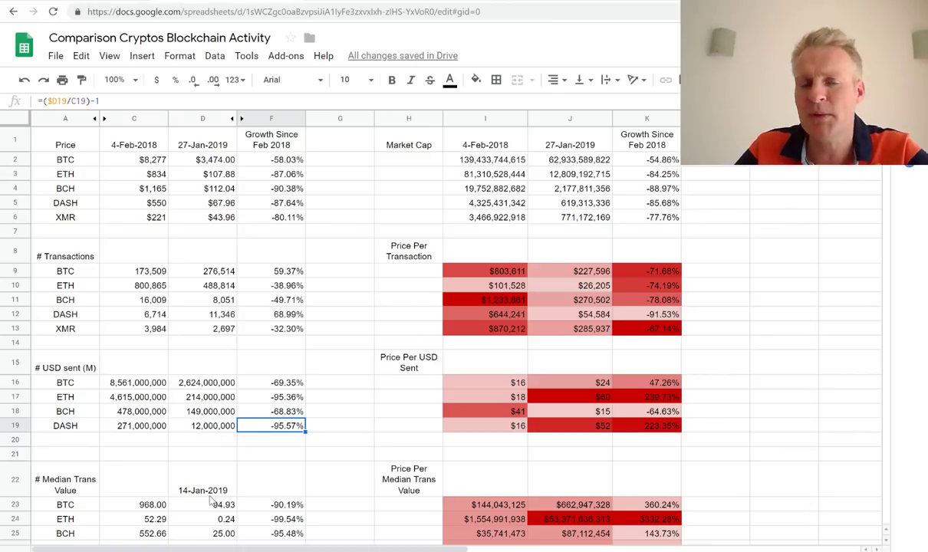
left_click(223, 315)
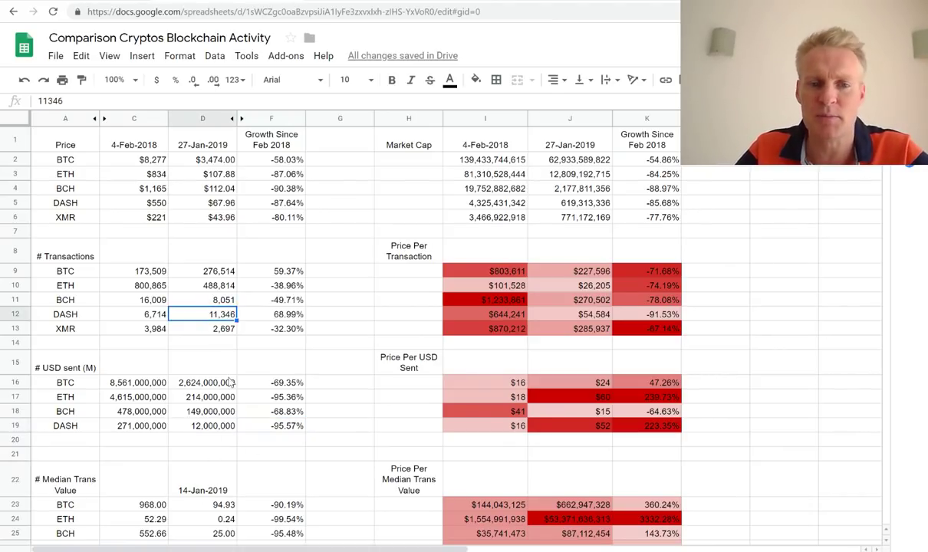
left_click(270, 314)
left_click(287, 428)
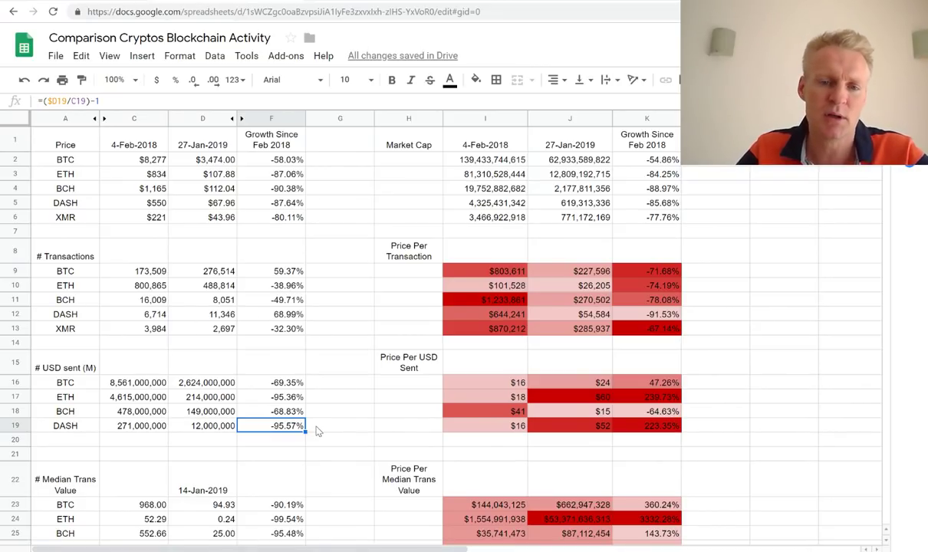
left_click(267, 315)
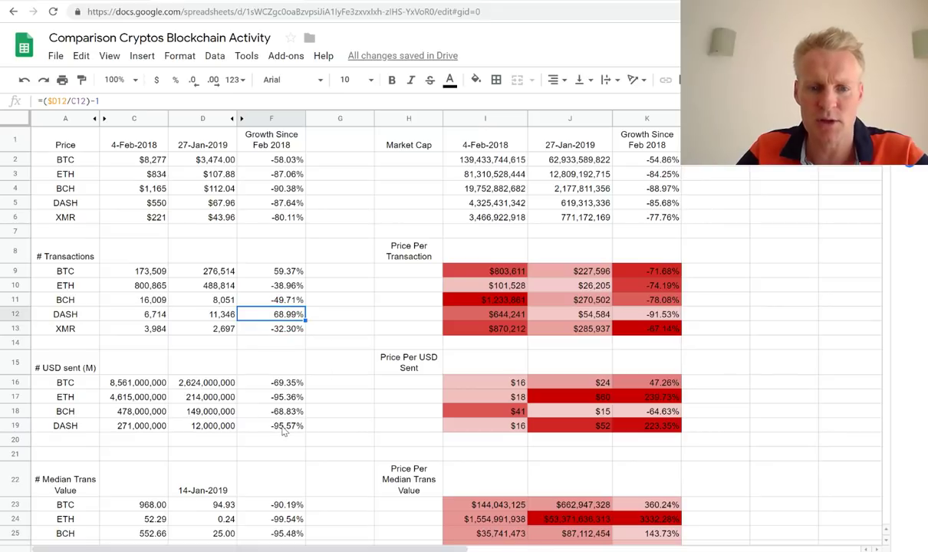
left_click(283, 430)
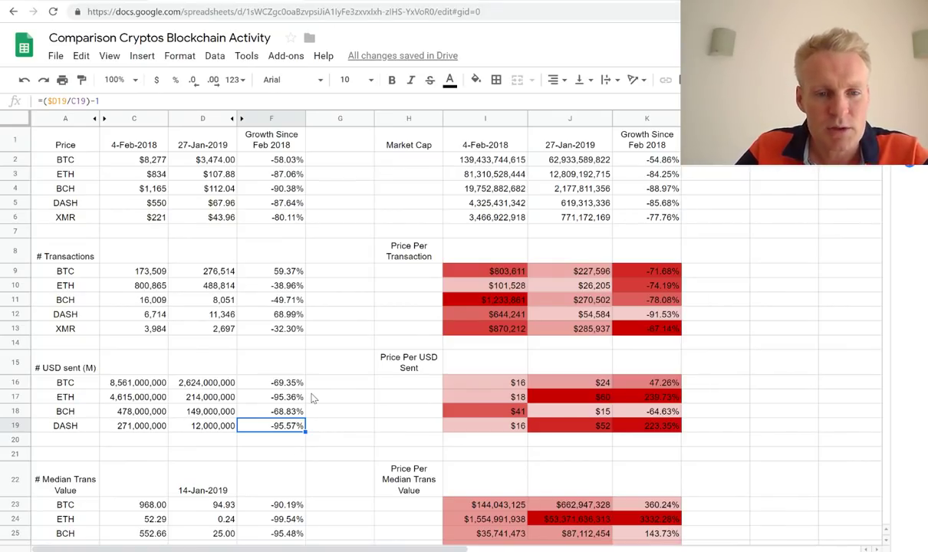
Examine BCH's 27-Jan-2019 USD sent, and compare its growth in USD sent with its growth in transactions
left_click(219, 414)
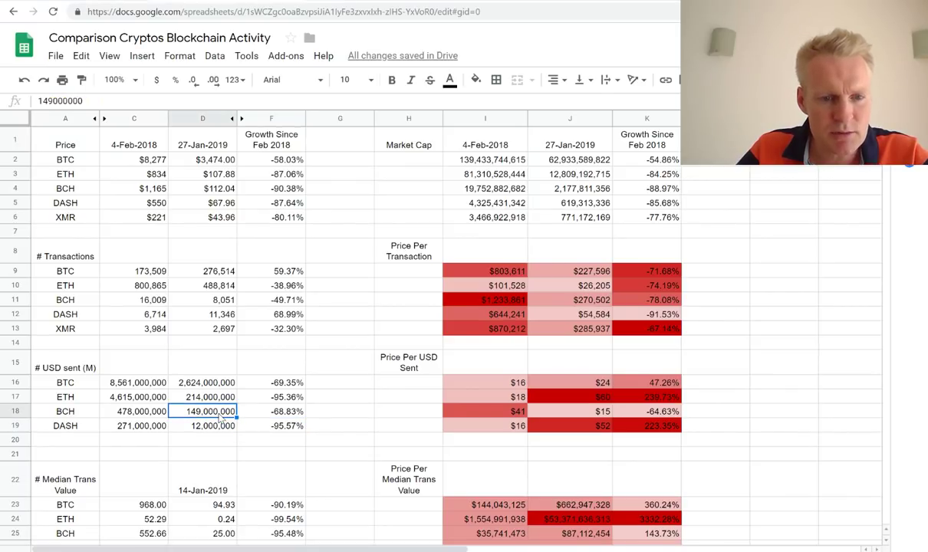
left_click(253, 413)
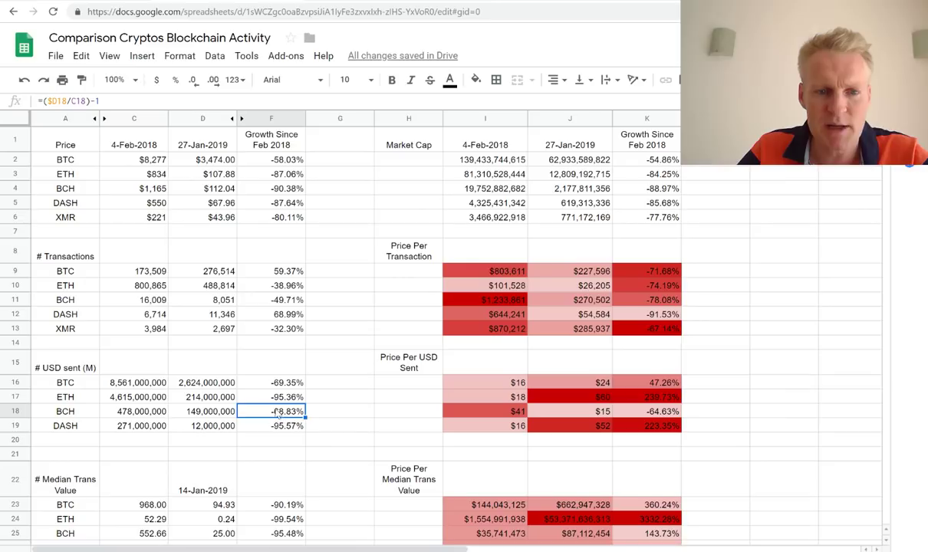
left_click(264, 303)
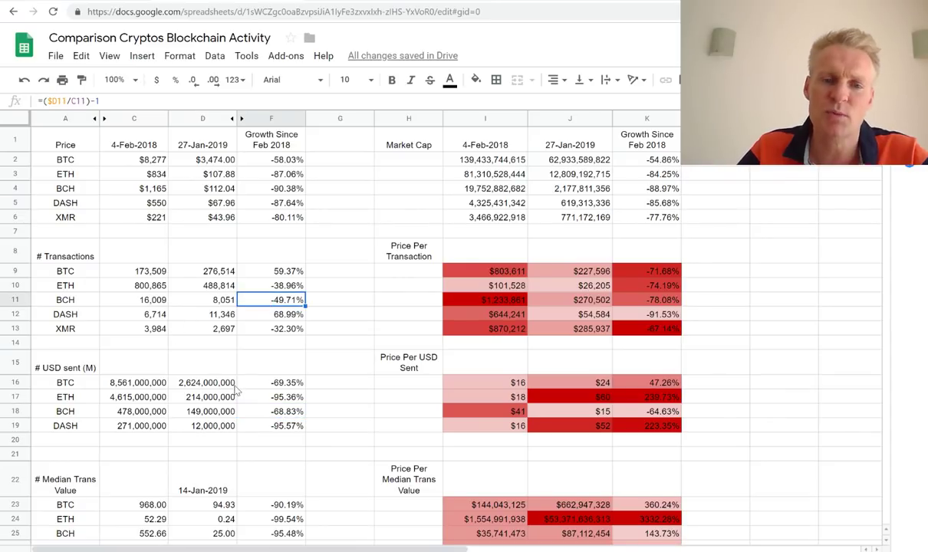
left_click(263, 414)
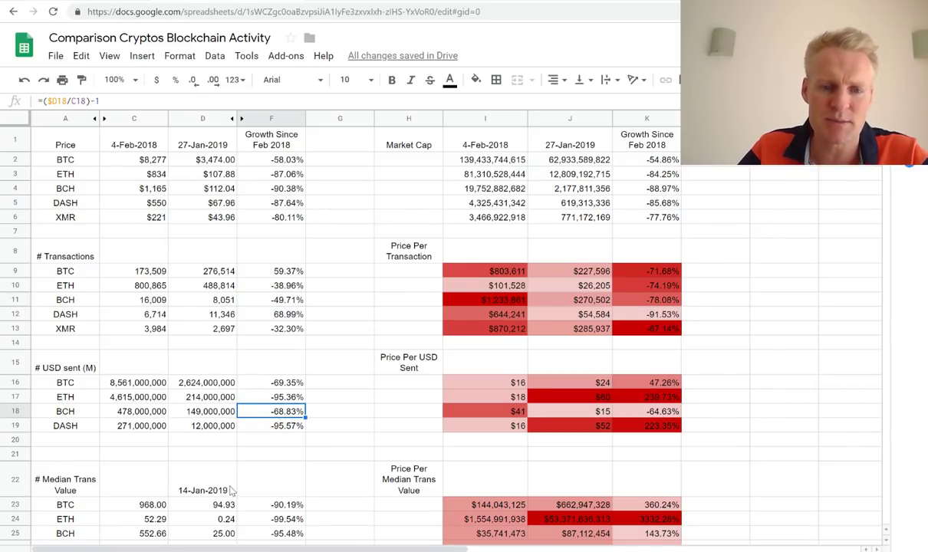
left_click(193, 413)
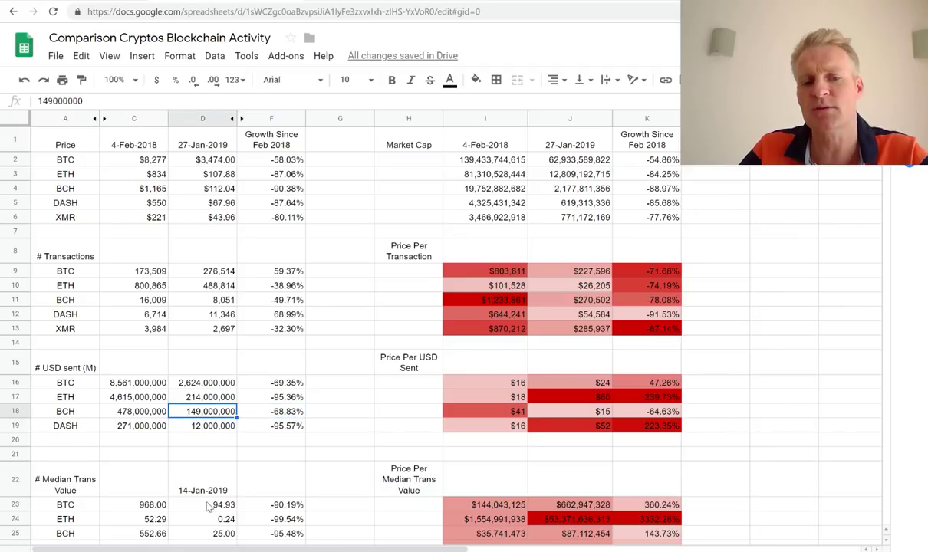
left_click(287, 414)
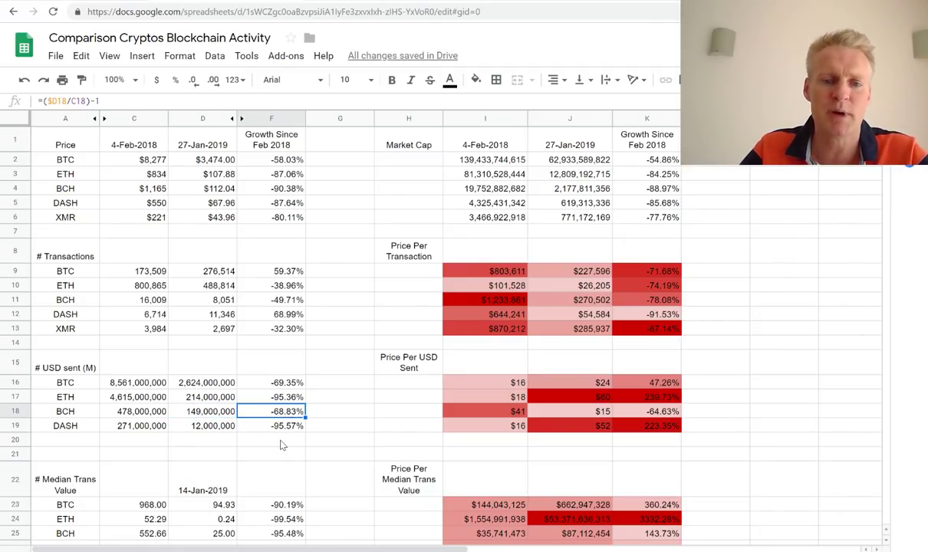
Compare the USD sent growth since Feb 2018 for BTC, BCH and ETH, checking the 27-Jan-2019 amounts for BCH and ETH
left_click(294, 383)
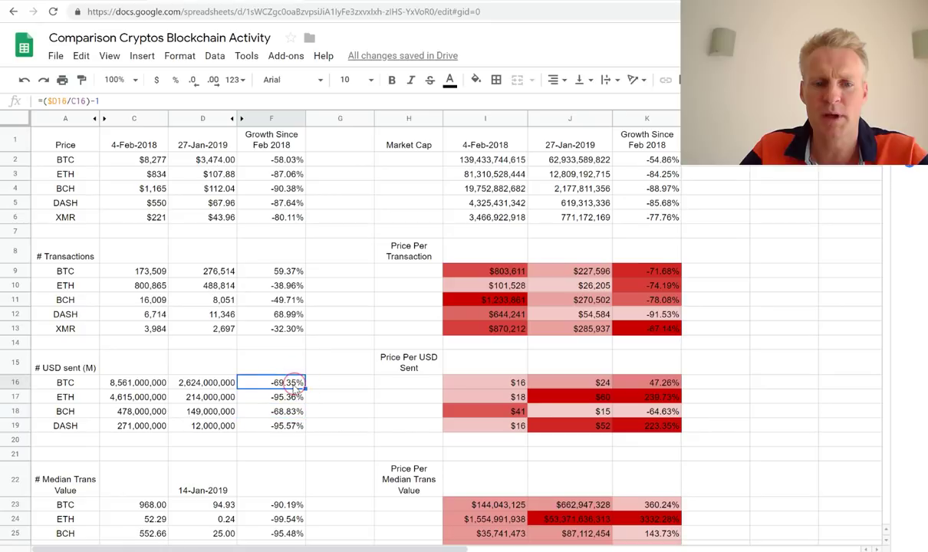
left_click(216, 412)
left_click(282, 411)
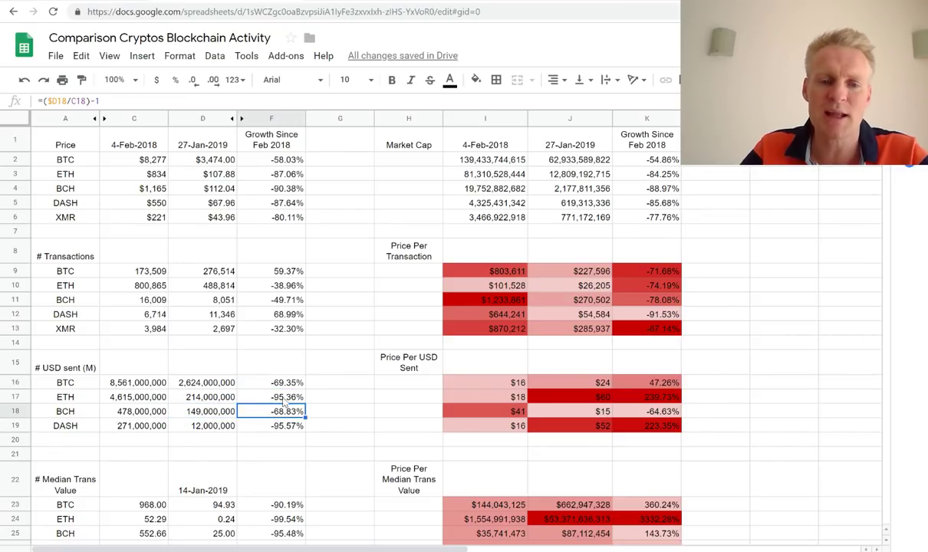
key("Up")
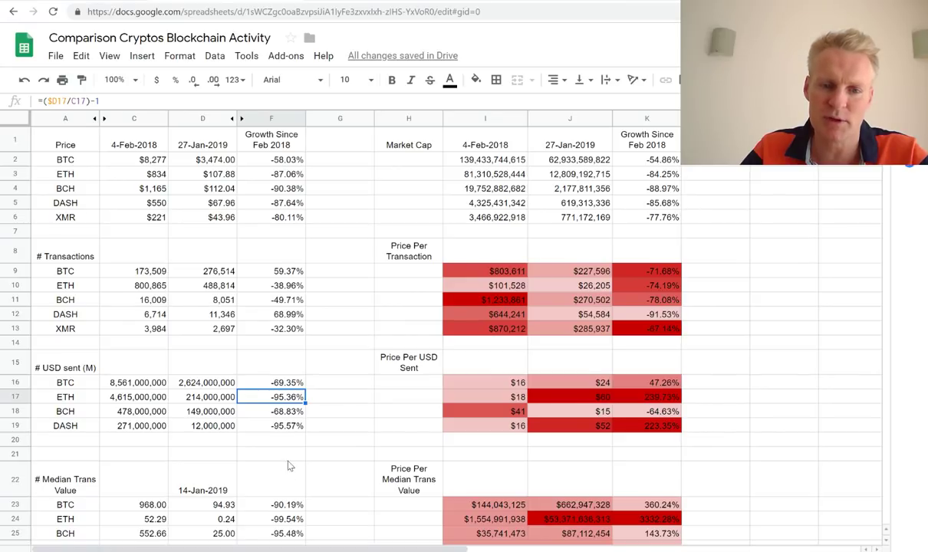
key("Left")
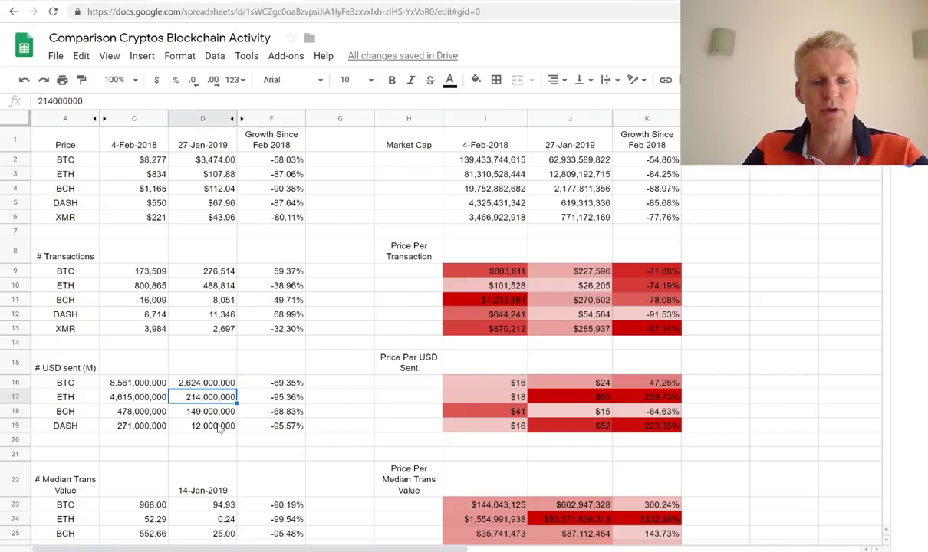
key("Right")
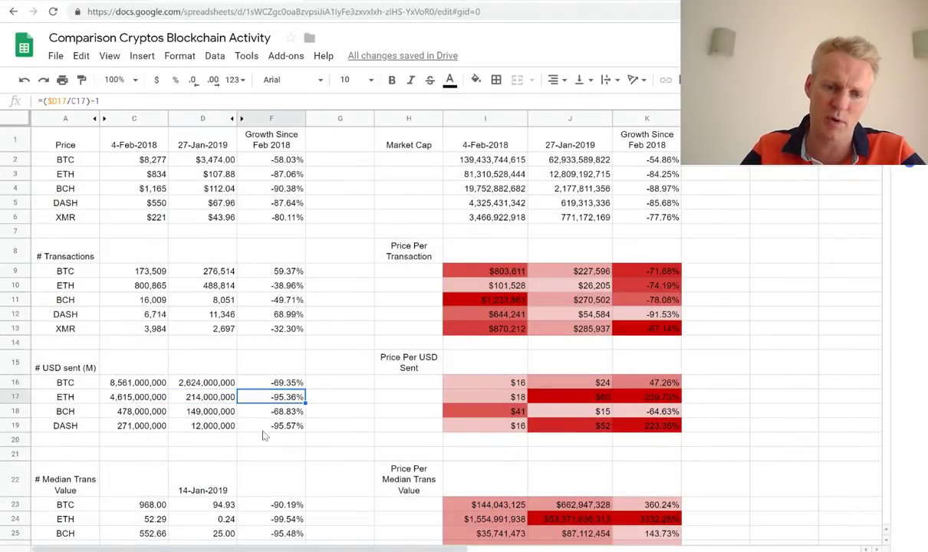
Review BCH's 27-Jan-2019 USD sent and DASH's transaction count, relating the # Transactions section to the # USD sent (M) section
left_click(203, 409)
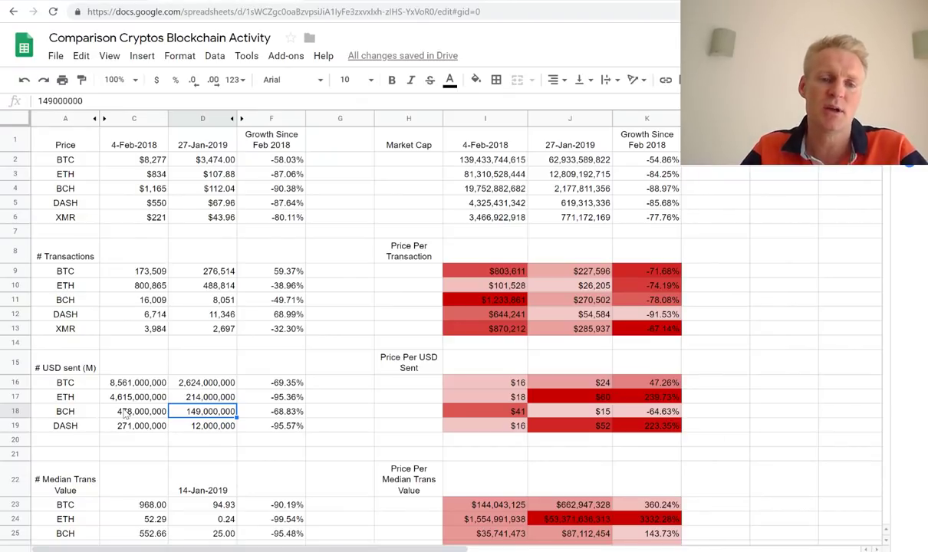
left_click(87, 415)
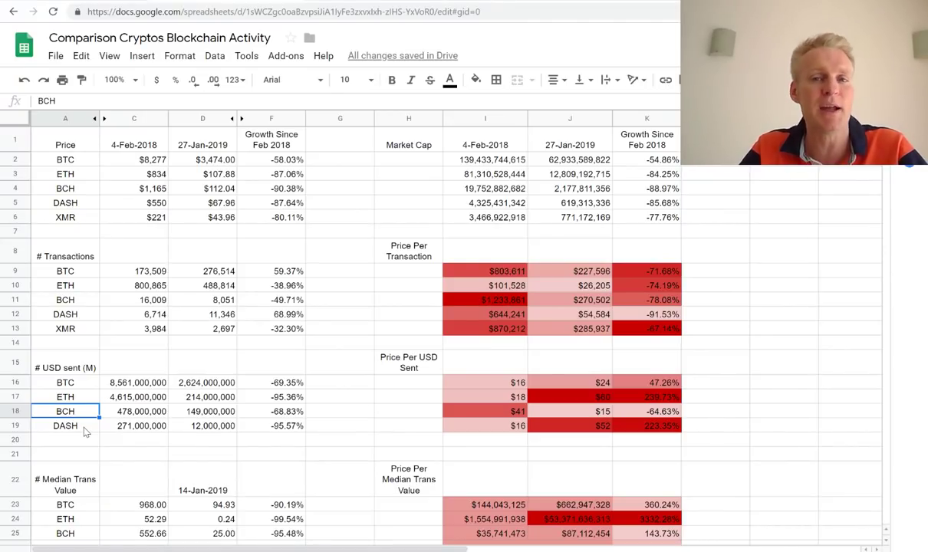
left_click(198, 412)
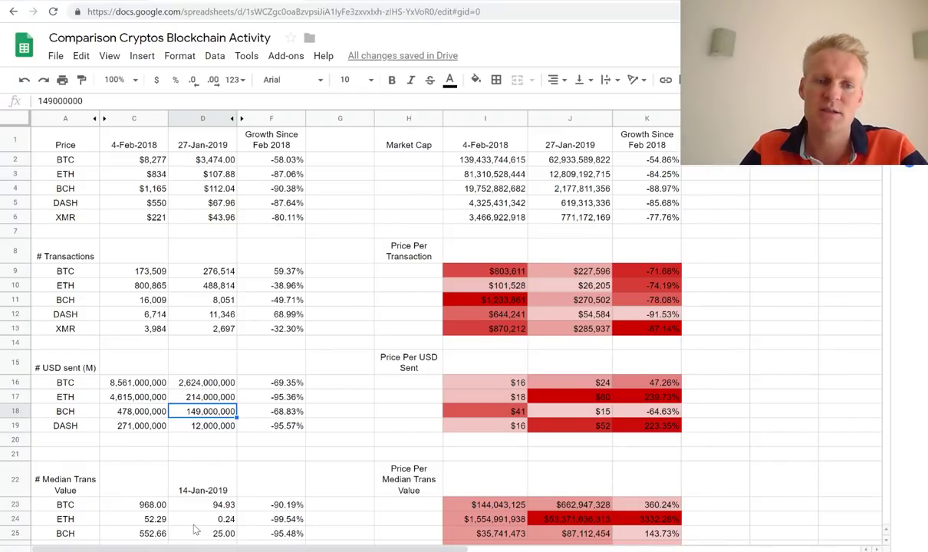
left_click(199, 312)
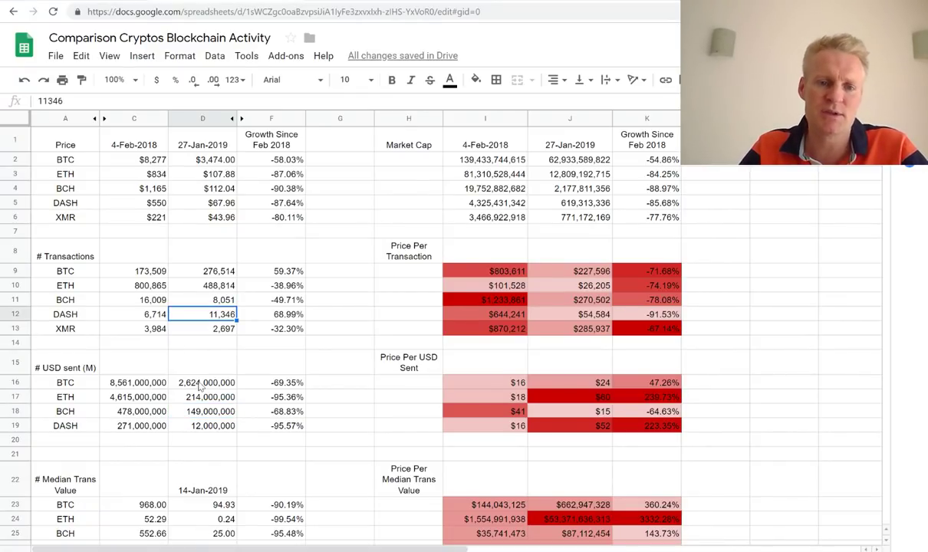
left_click(90, 253)
left_click(88, 361)
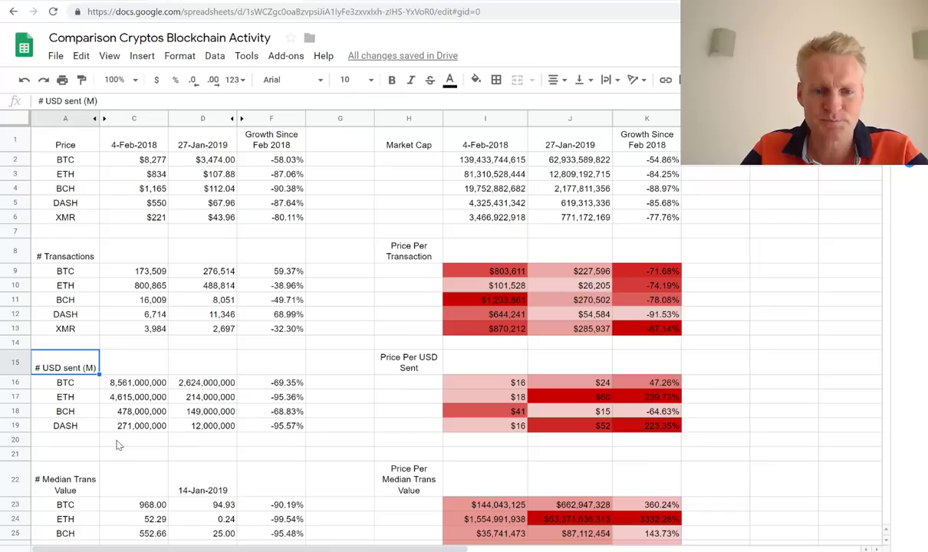
Examine the Price Per USD Sent section, checking the 4-Feb-2018 formulas for BTC and BCH and relating them to Market Cap
left_click(602, 414)
left_click(506, 383)
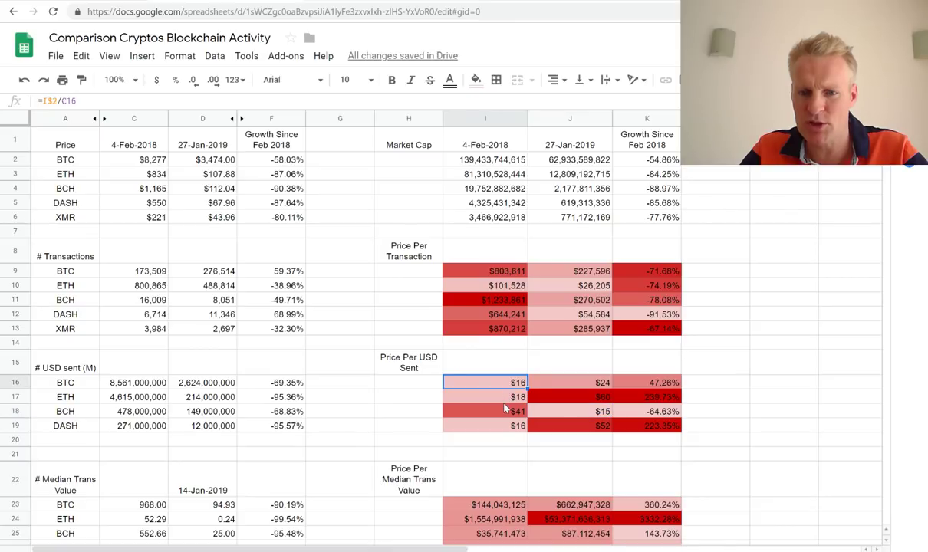
left_click(385, 357)
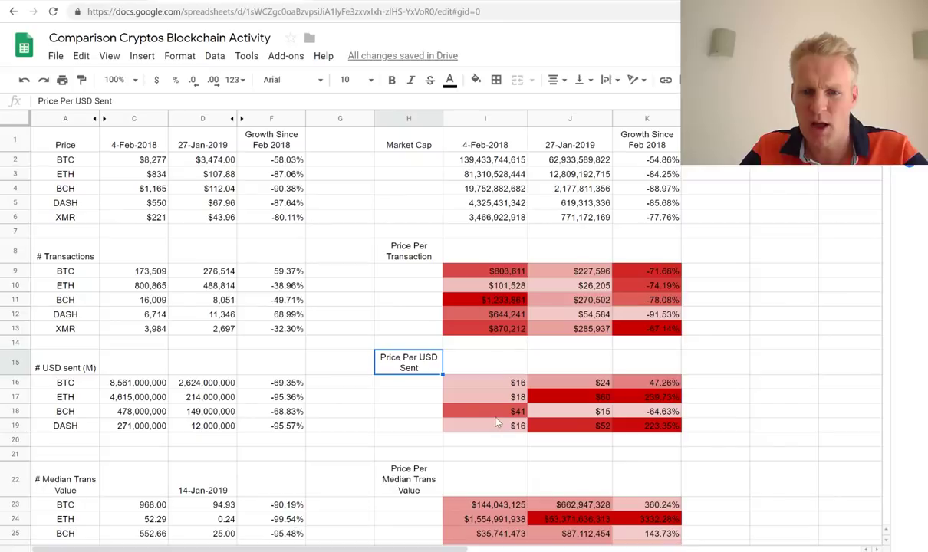
left_click(505, 412)
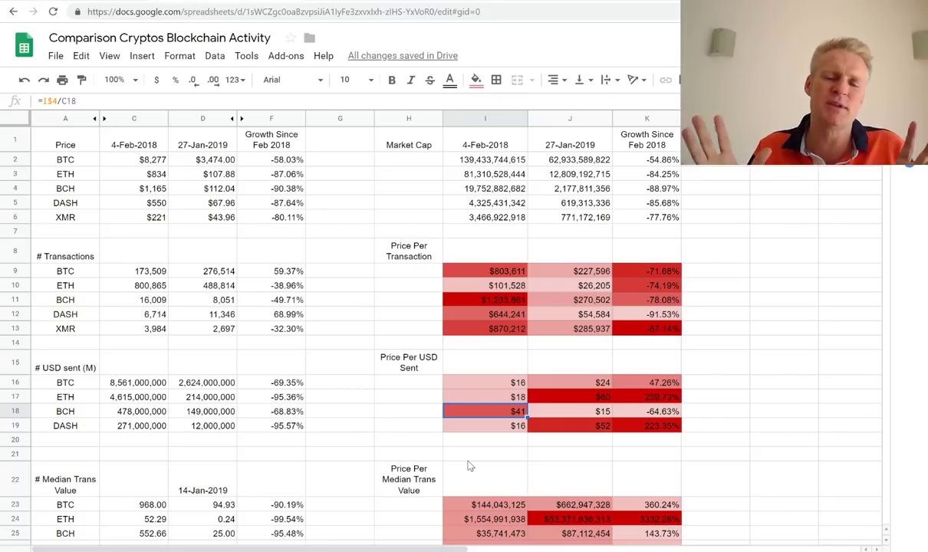
left_click(391, 146)
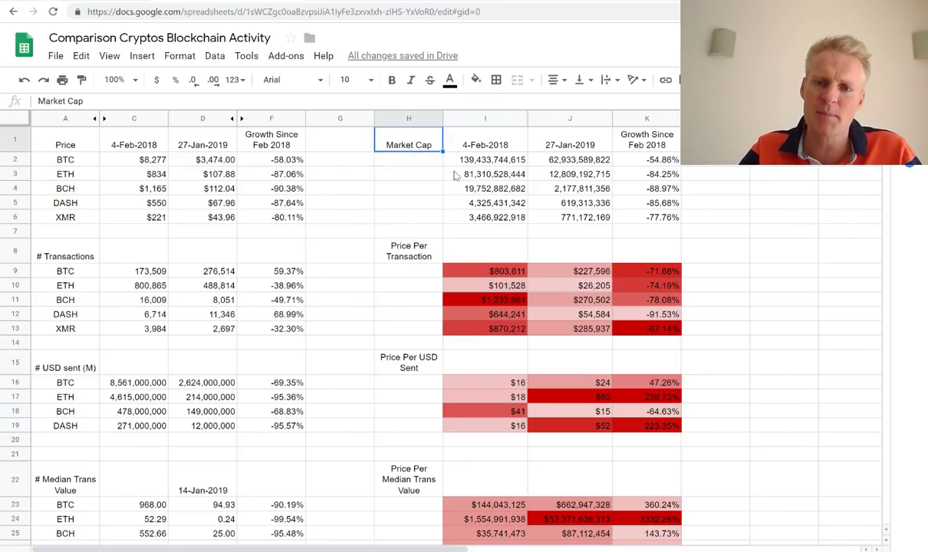
left_click(485, 419)
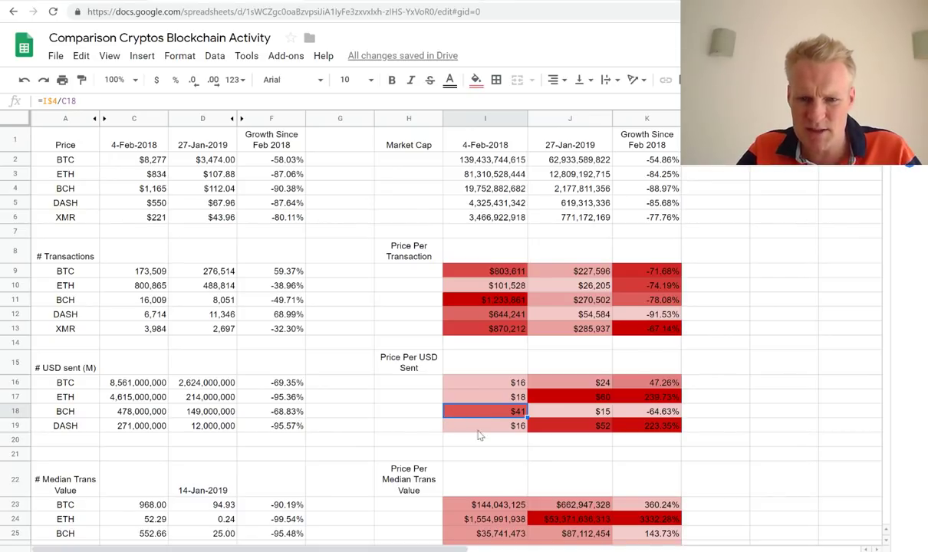
Compare the 4-Feb-2018 price per USD sent across BTC, ETH, BCH and DASH
left_click(490, 383)
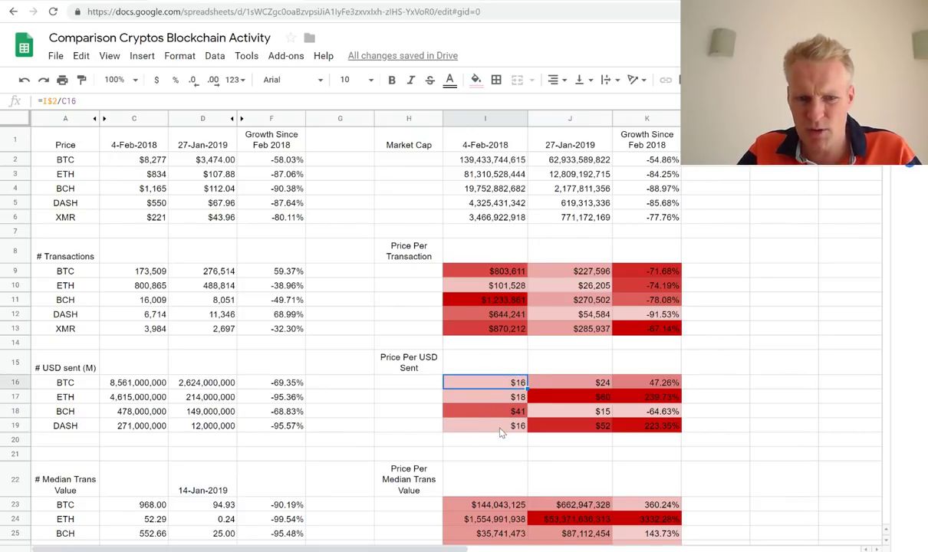
key("Down")
key("Down")
key("Down")
left_click(503, 397)
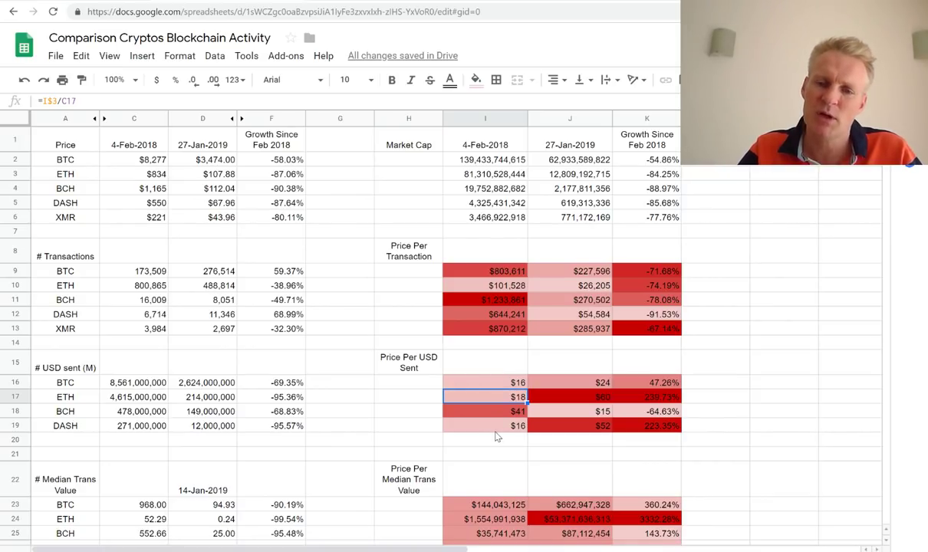
left_click(474, 409)
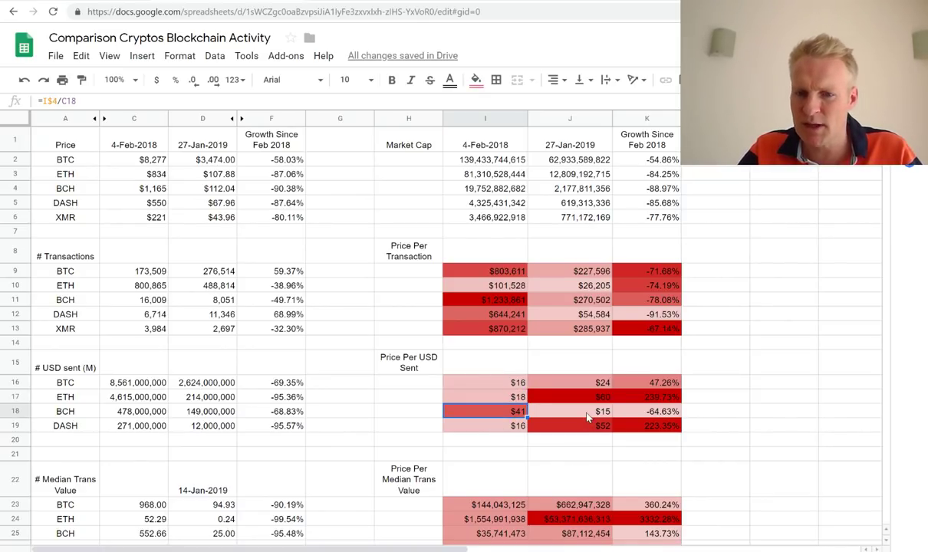
Relate BCH's 27-Jan-2019 price per USD sent to its USD sent, market cap and market cap growth
left_click(587, 414)
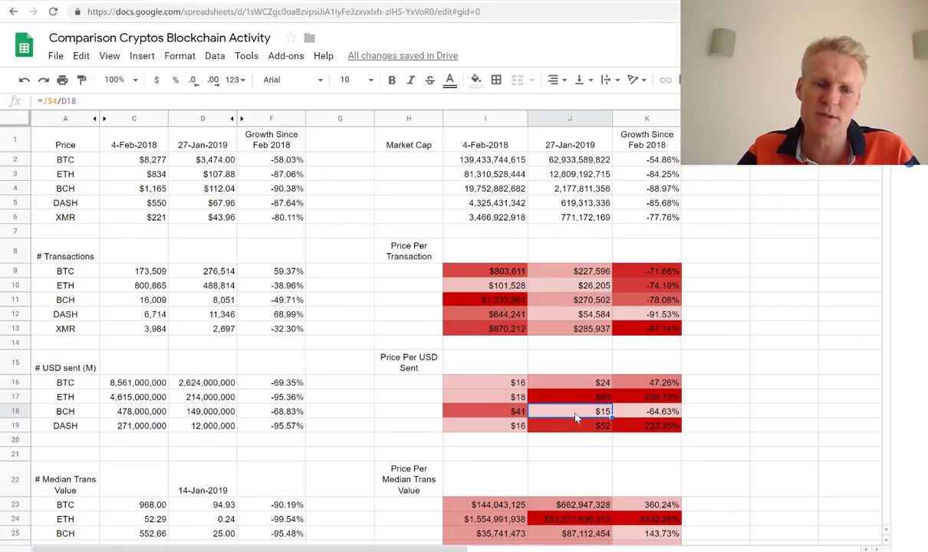
left_click(207, 408)
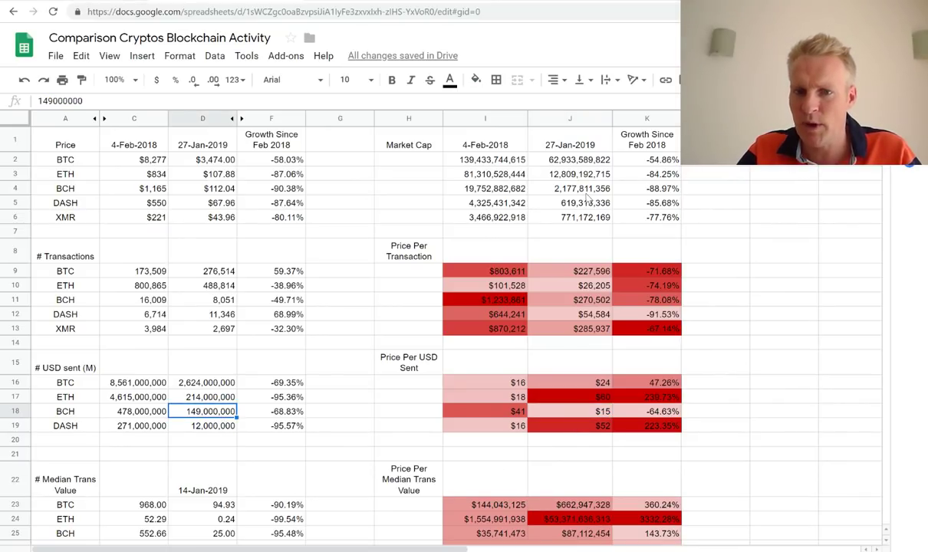
left_click(559, 188)
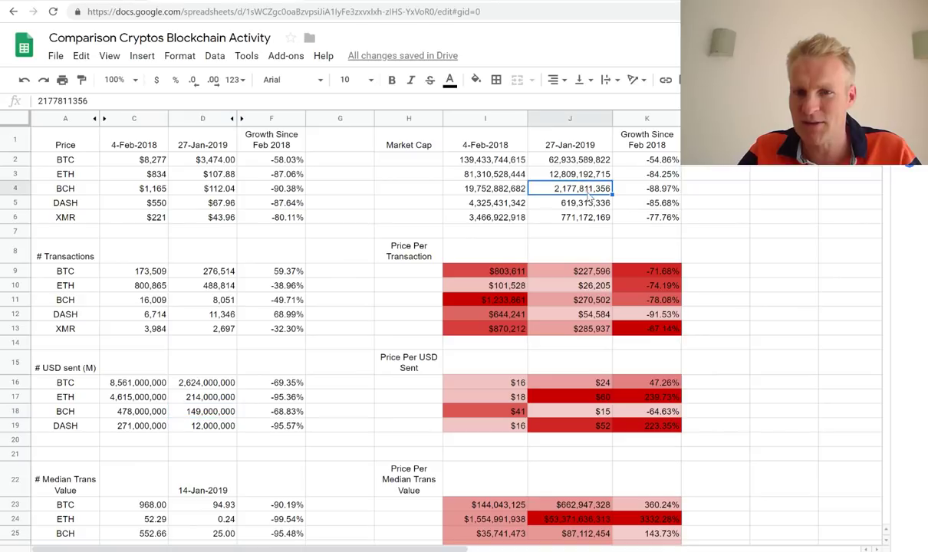
left_click(630, 190)
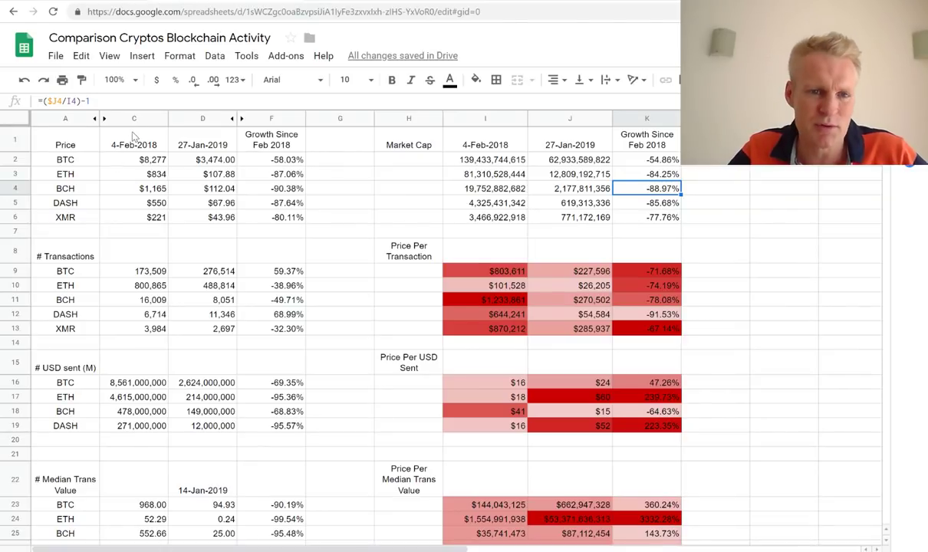
Review the 4-Feb-2018 figures and compare ETH's price per USD sent on 4-Feb-2018 and 27-Jan-2019, also checking BTC and BCH
left_click_drag(134, 140, 140, 314)
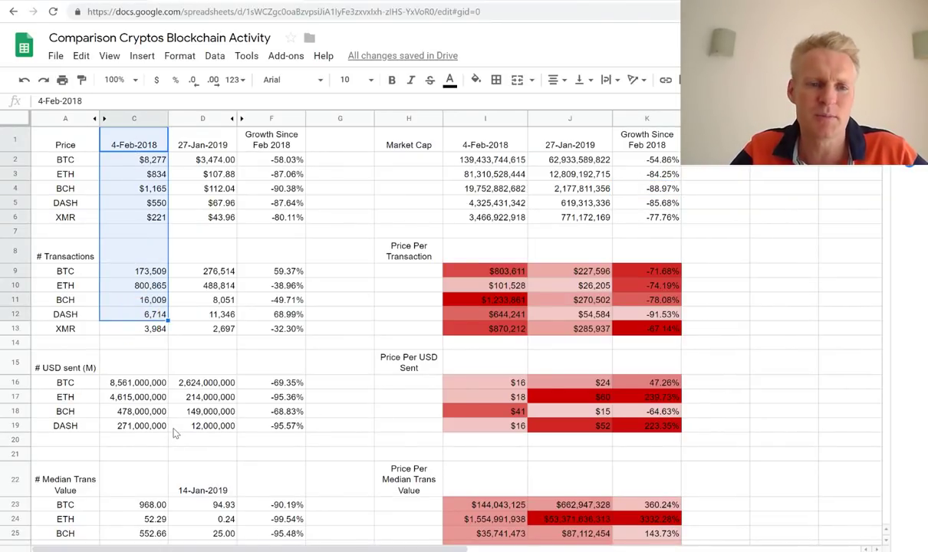
left_click(488, 381)
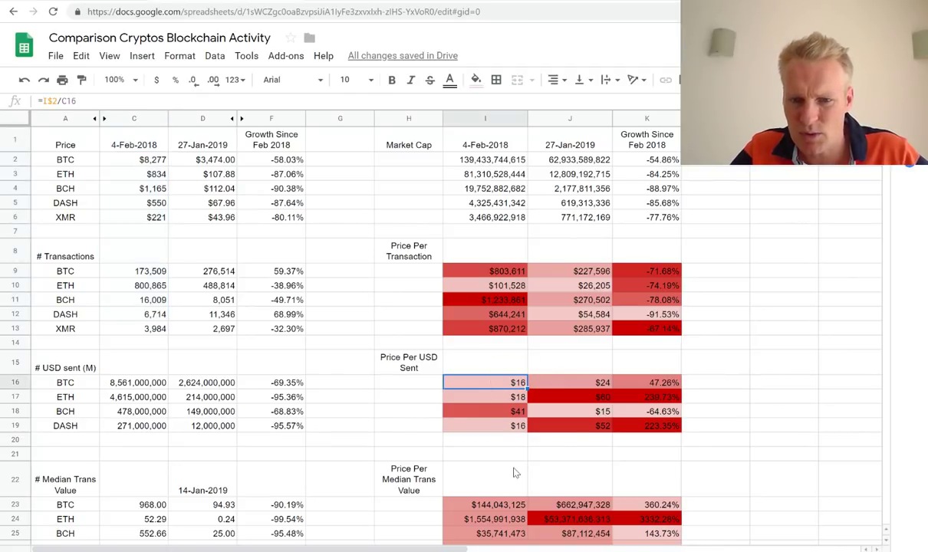
left_click(548, 411)
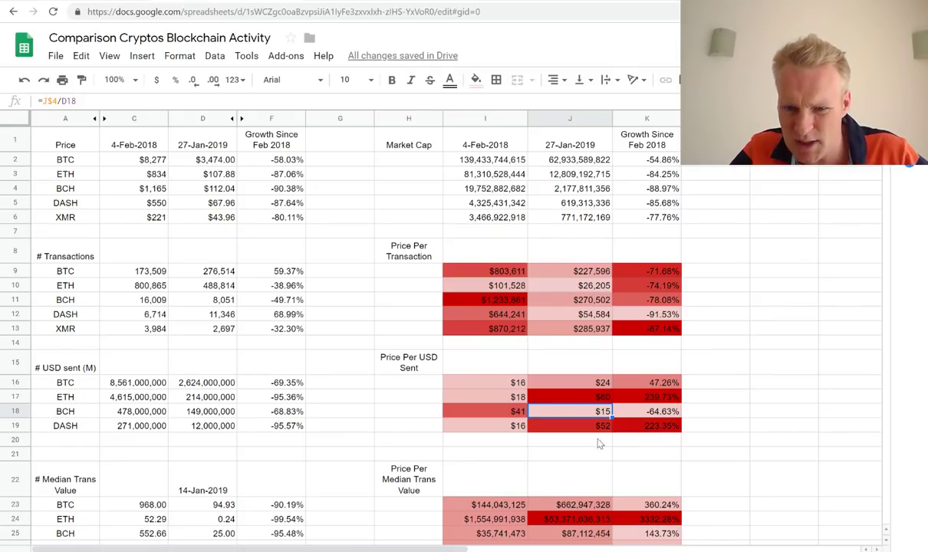
key("Up")
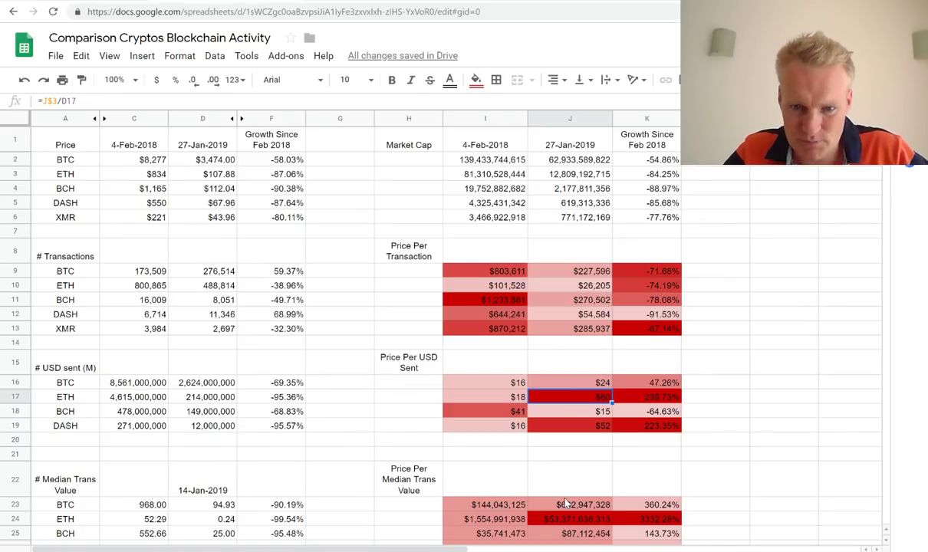
key("Left")
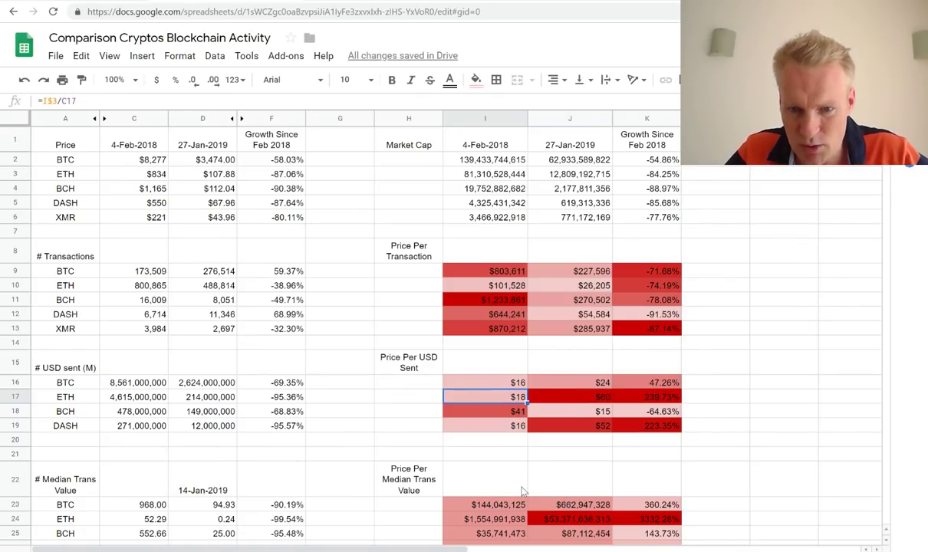
key("Right")
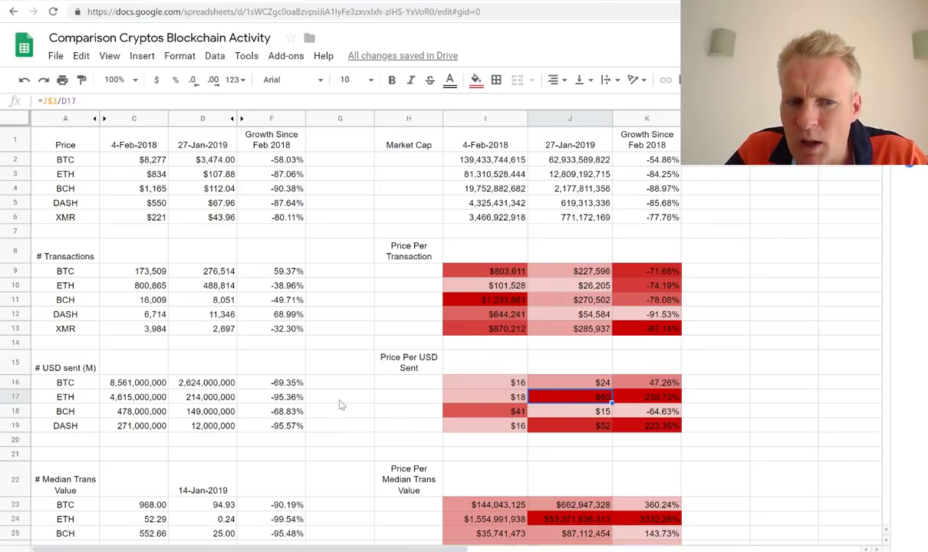
Examine ETH's 27-Jan-2019 USD sent and compare its USD sent growth since Feb 2018 with DASH's
left_click(209, 394)
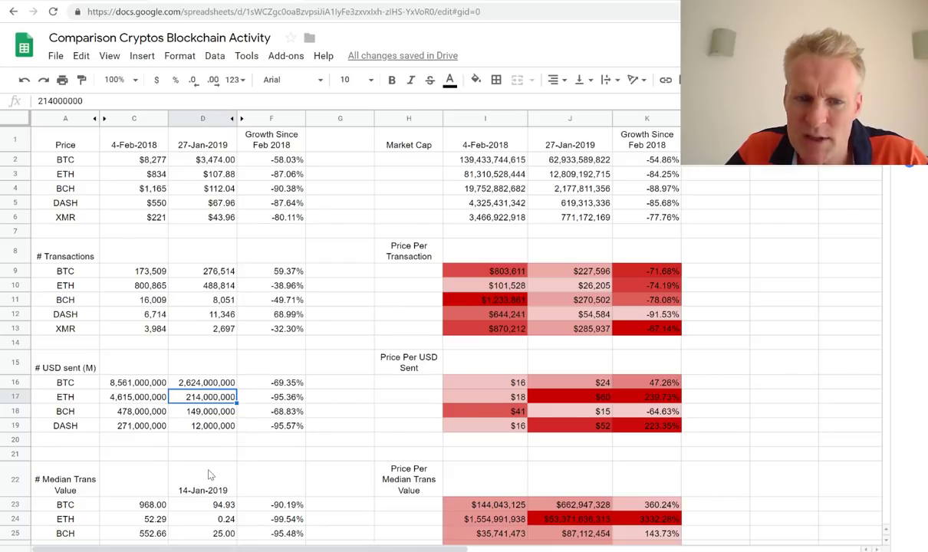
left_click(280, 395)
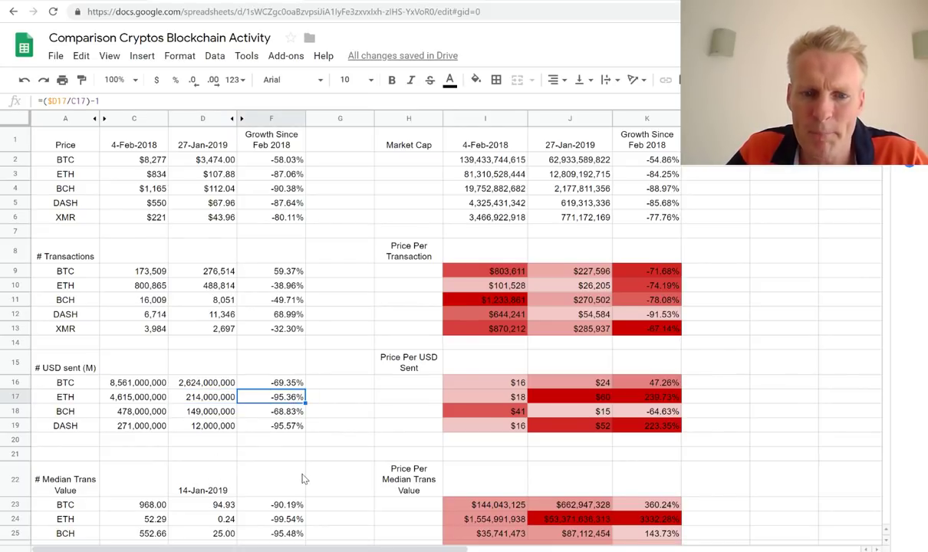
left_click(282, 424)
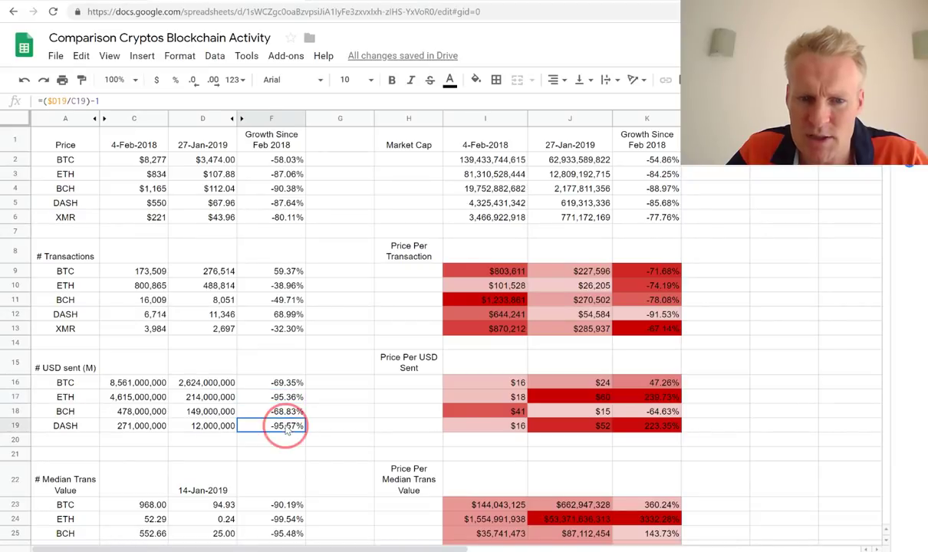
left_click(288, 399)
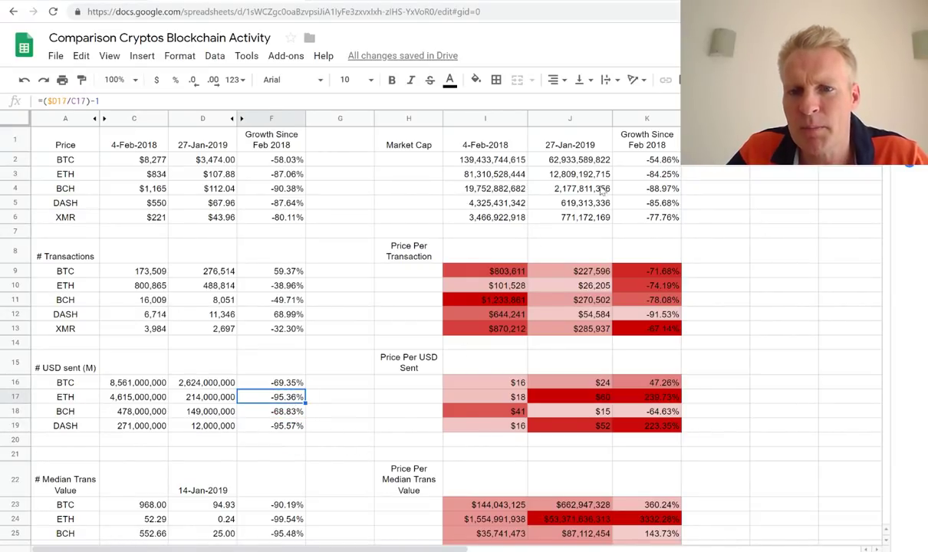
Compare the market cap growth since Feb 2018 for ETH, BCH and DASH
left_click(629, 173)
left_click(629, 188)
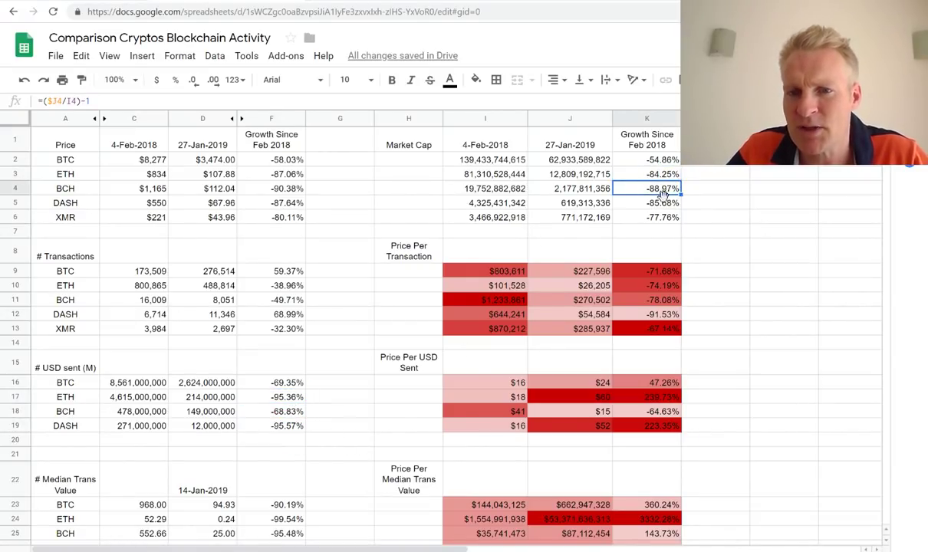
left_click(662, 201)
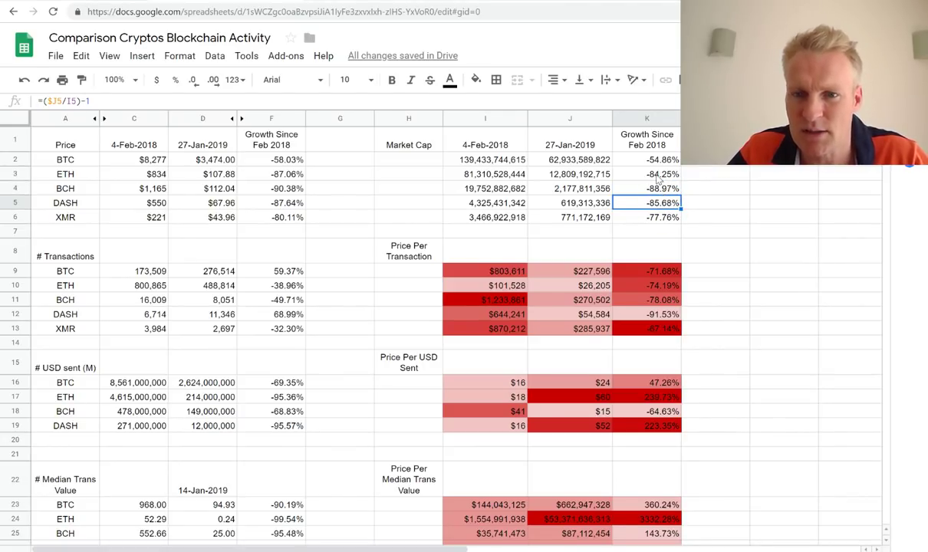
left_click(657, 176)
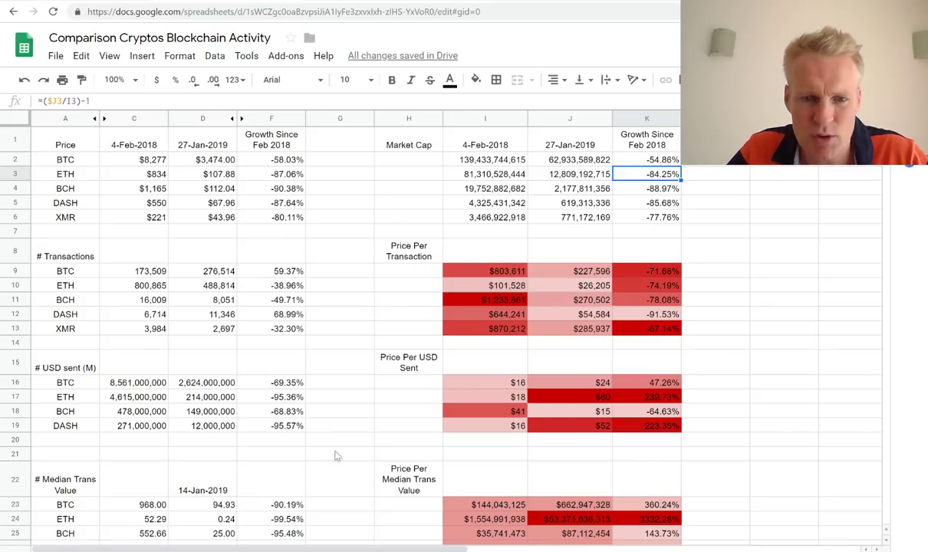
Compare ETH's 27-Jan-2019 price per USD sent with its price per transaction
left_click(568, 396)
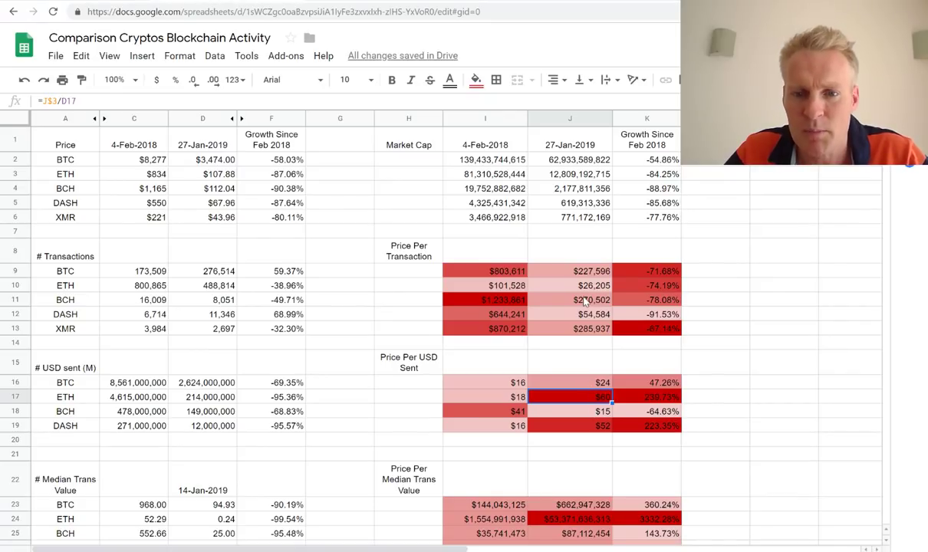
left_click(560, 286)
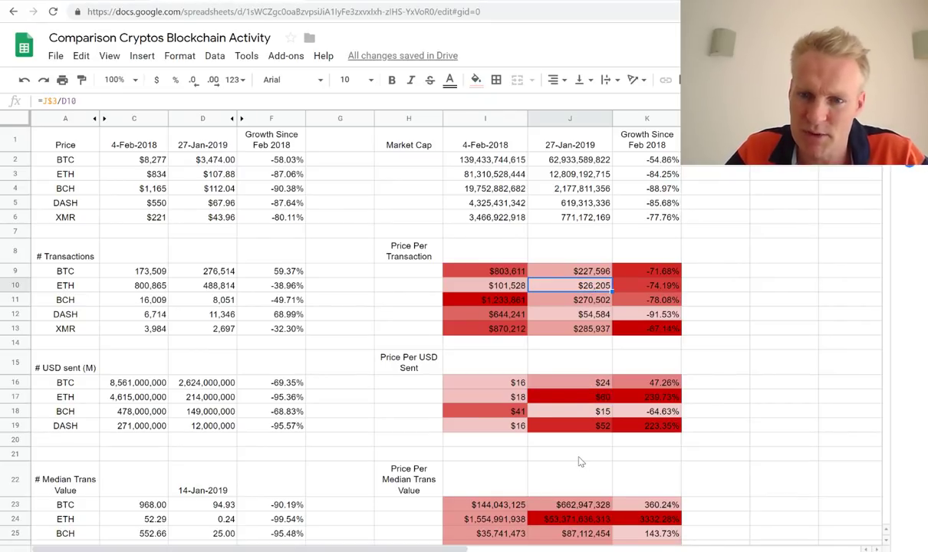
left_click(565, 394)
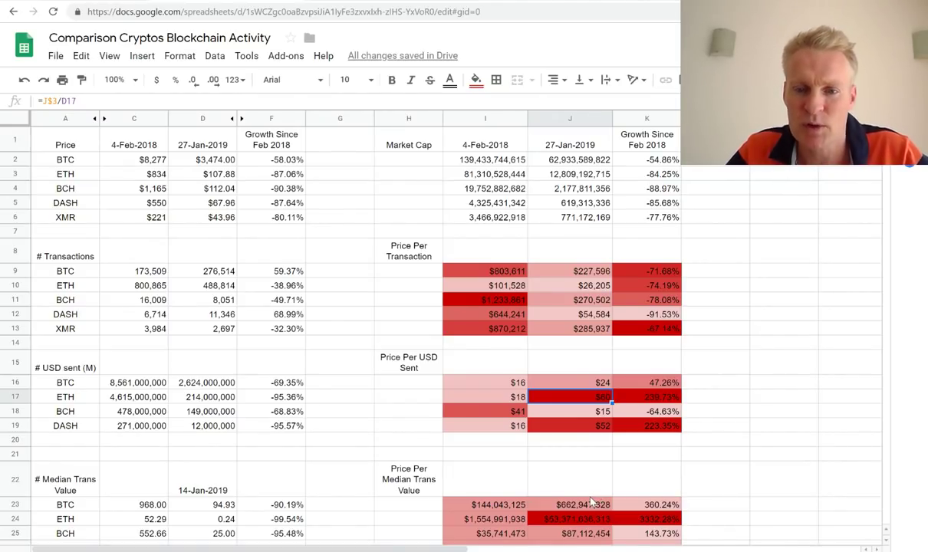
left_click(606, 288)
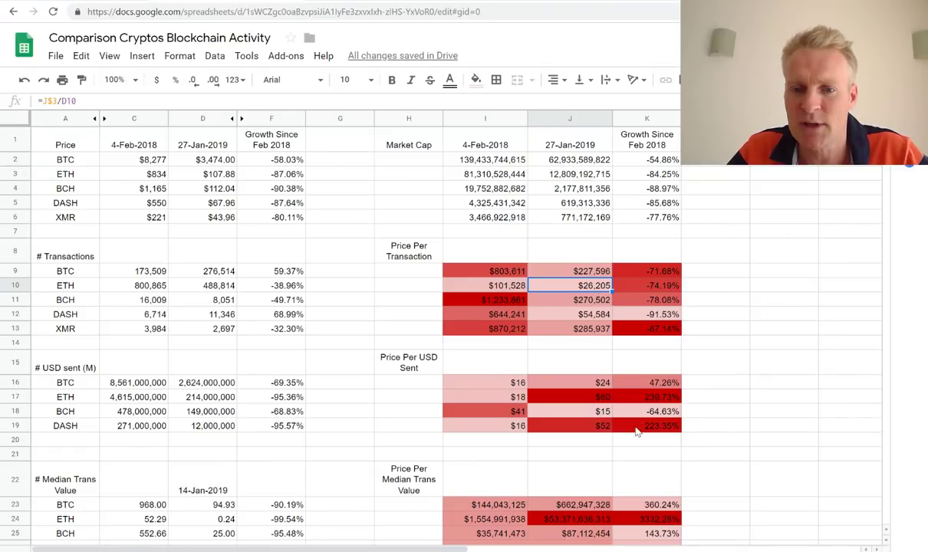
left_click(603, 397)
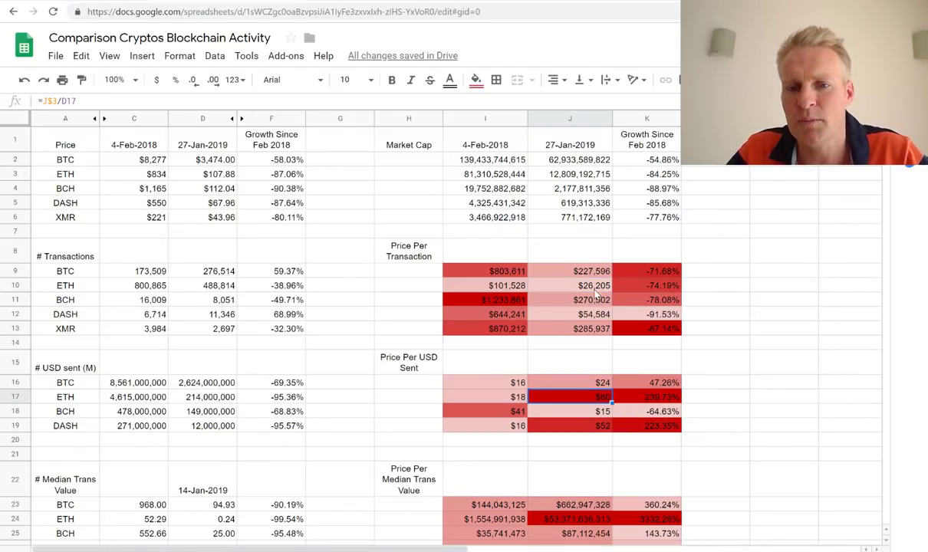
left_click(562, 284)
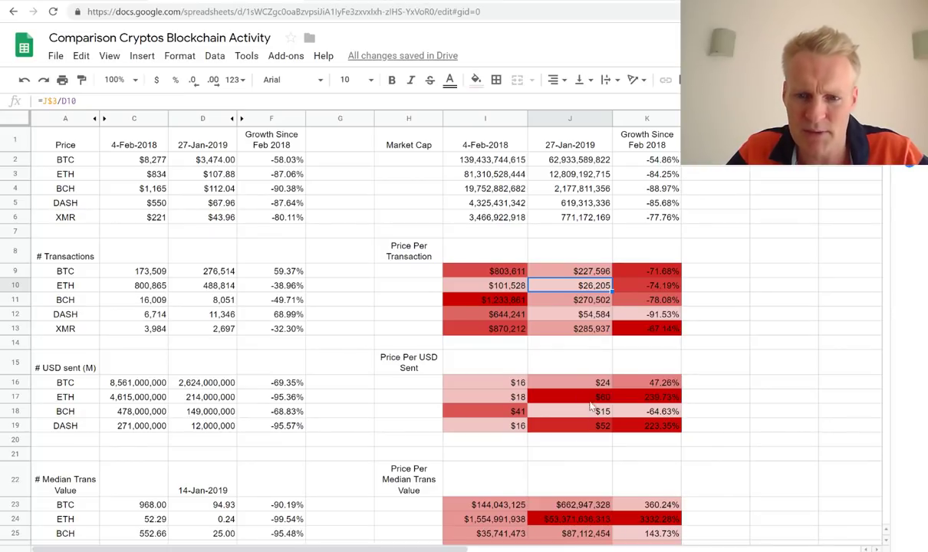
left_click(565, 396)
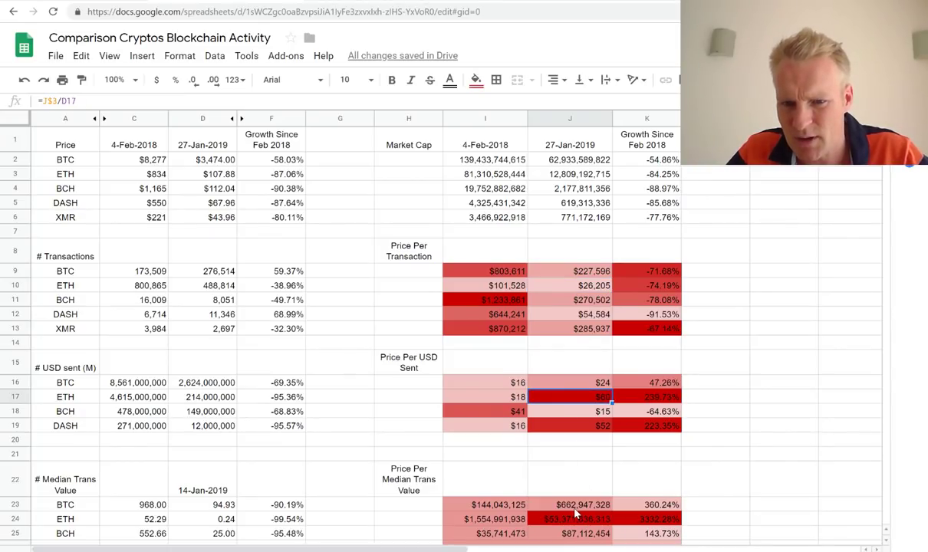
Compare DASH's 27-Jan-2019 price per USD sent with its price per transaction
left_click(594, 427)
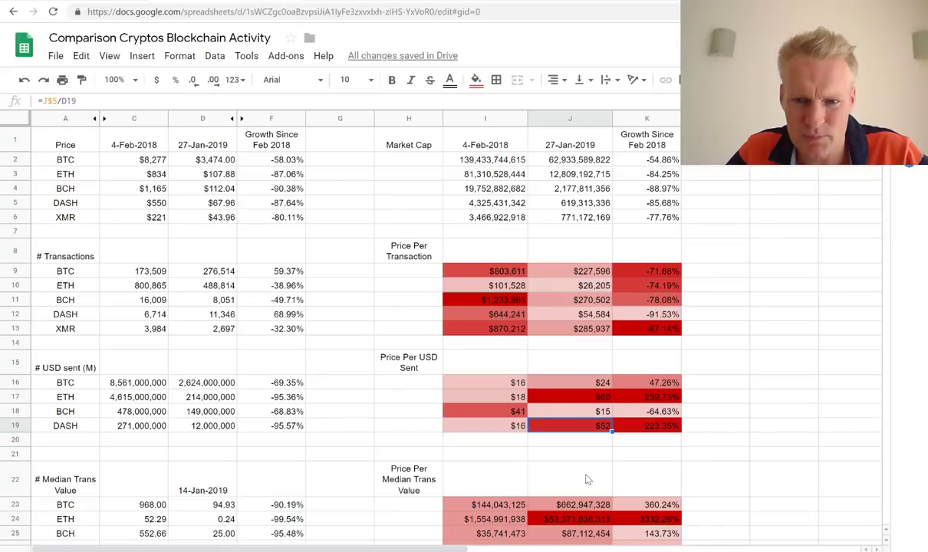
left_click(555, 314)
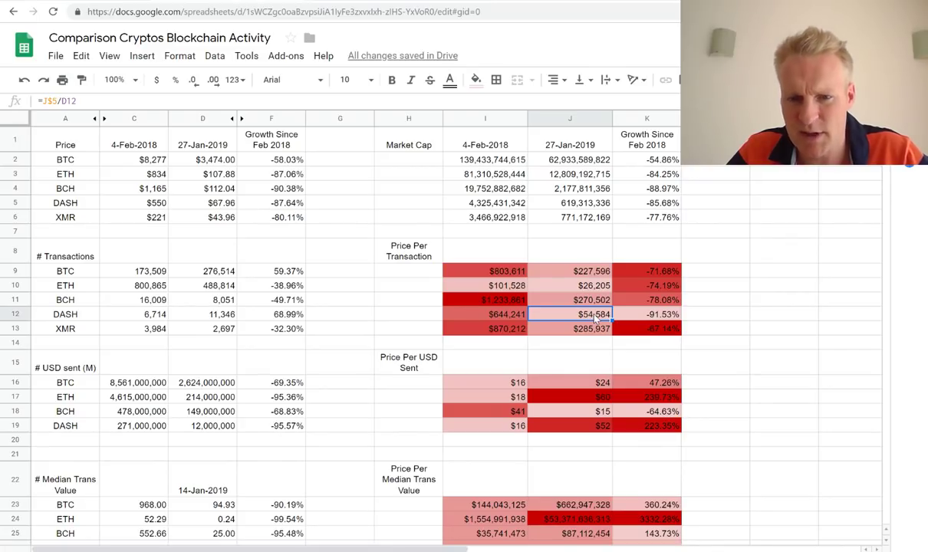
left_click(592, 427)
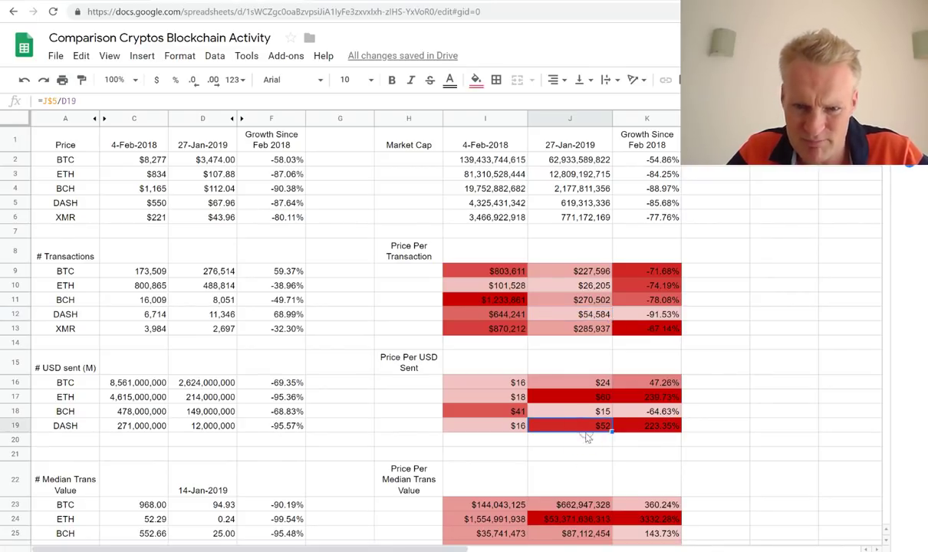
Check DASH's 27-Jan-2019 USD sent and compare the price per USD sent of DASH, ETH and BCH on that date
left_click(206, 418)
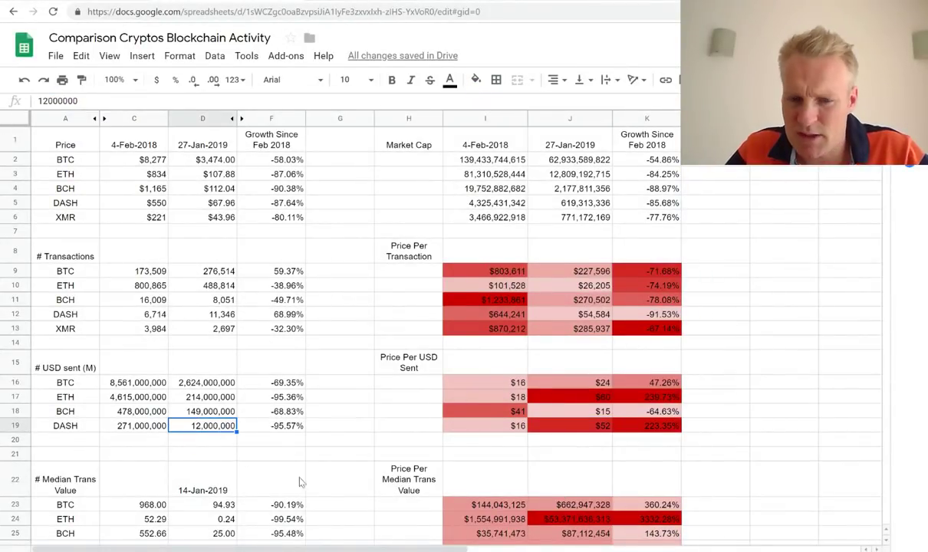
left_click(575, 430)
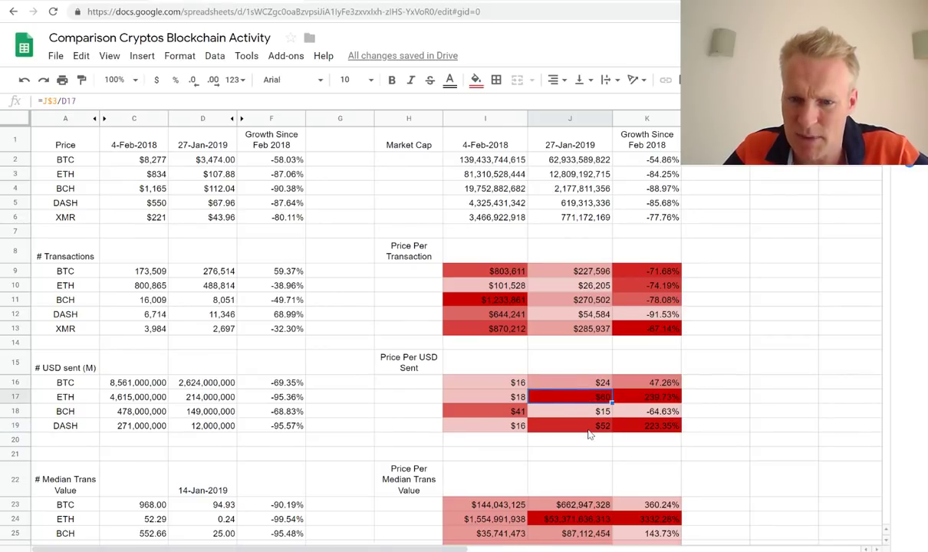
left_click(582, 411)
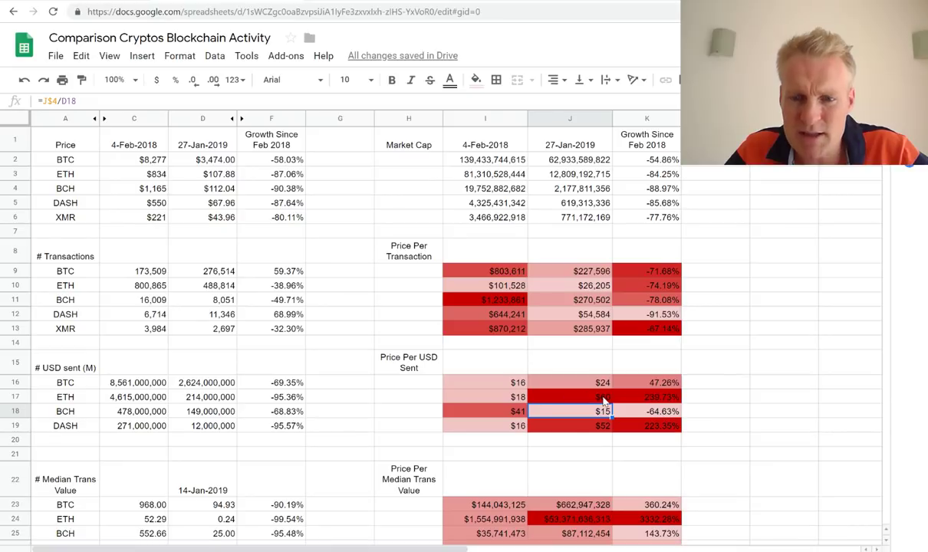
Compare ETH's and DASH's price per USD sent between 4-Feb-2018 and 27-Jan-2019, including DASH's growth
left_click(506, 398)
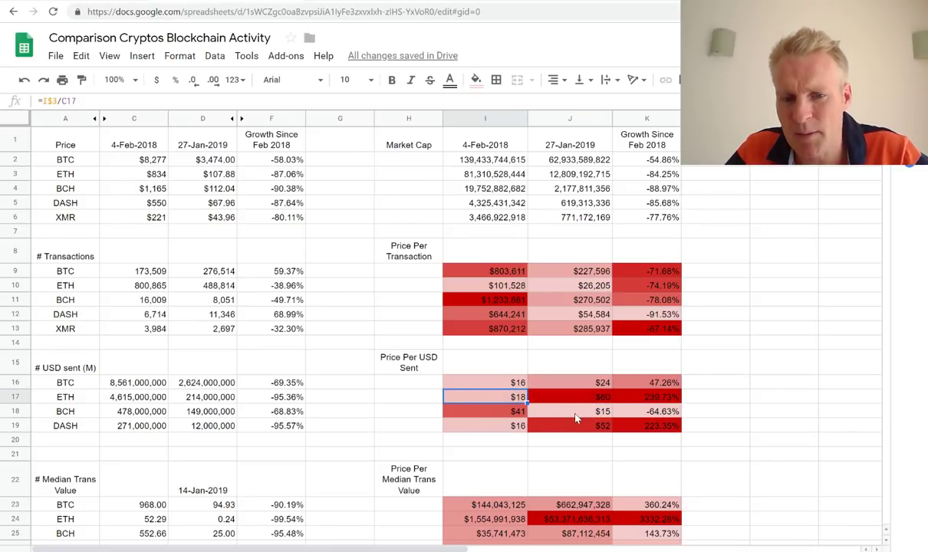
left_click(533, 396)
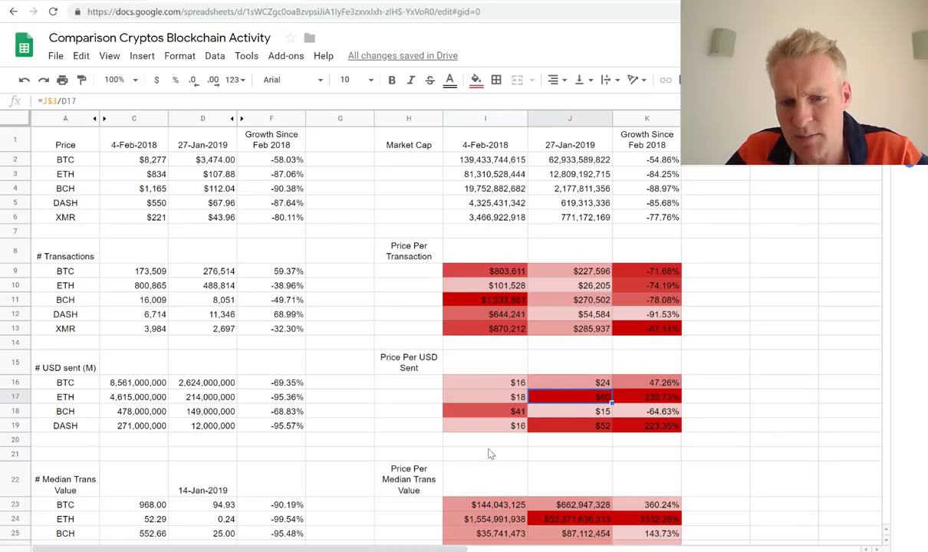
left_click(499, 427)
left_click(542, 421)
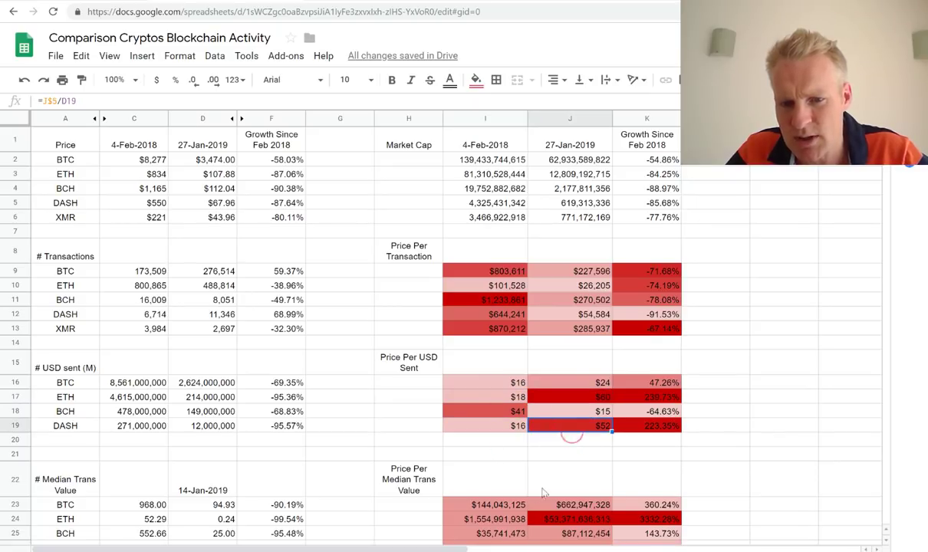
left_click(491, 423)
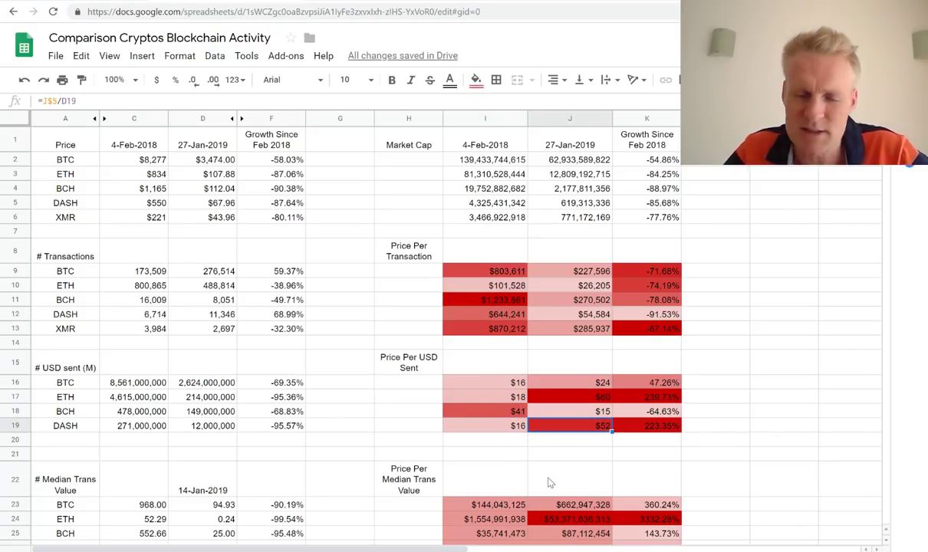
left_click(623, 424)
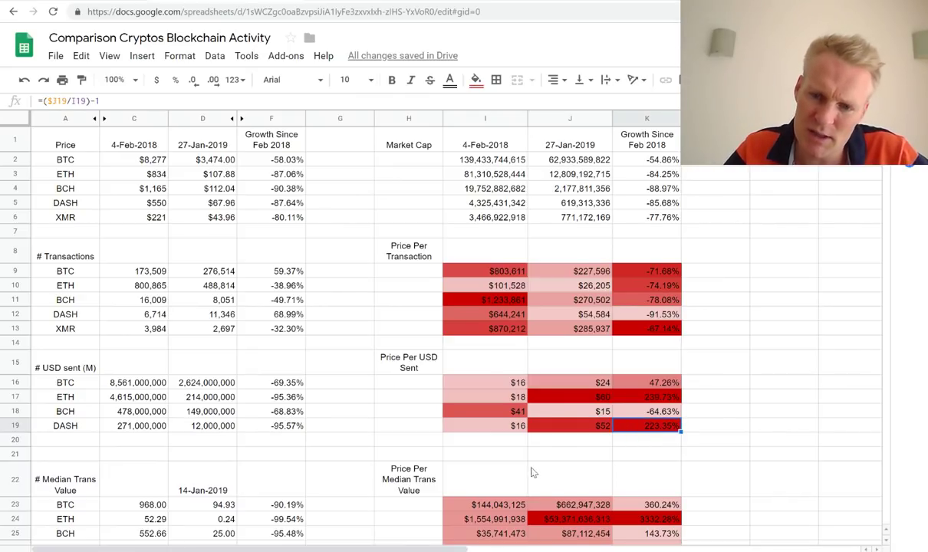
Examine BTC's price per USD sent on both dates and its growth against its 27-Jan-2019 USD sent and market cap
left_click(497, 378)
left_click(538, 383)
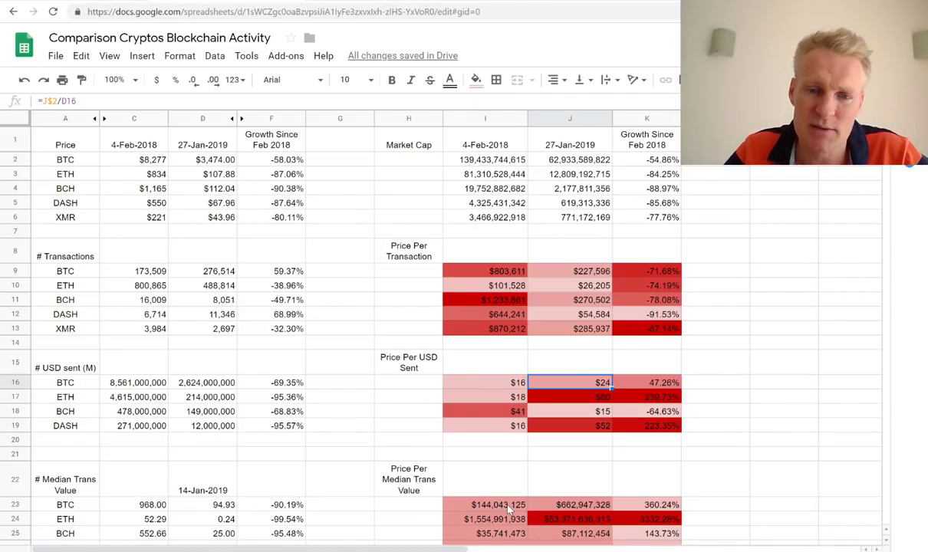
left_click(181, 386)
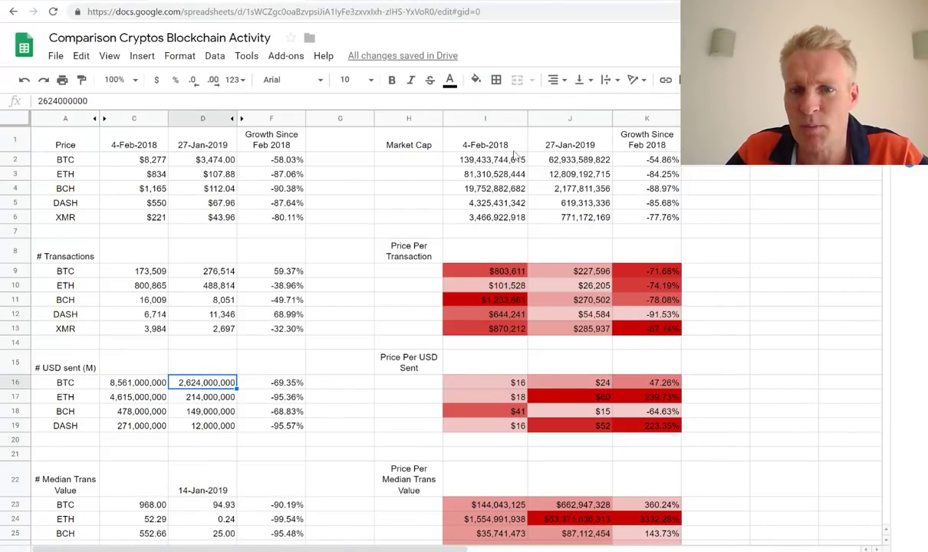
left_click(529, 157)
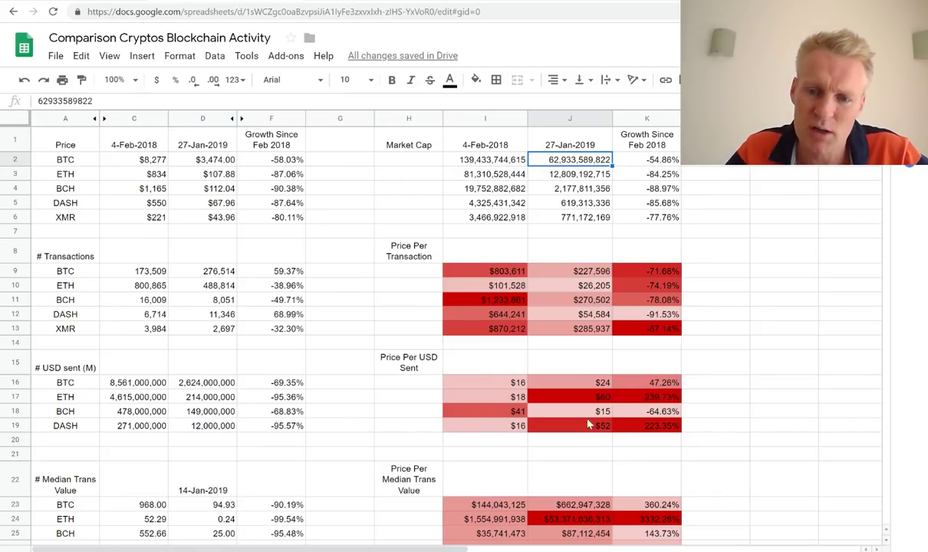
left_click(644, 381)
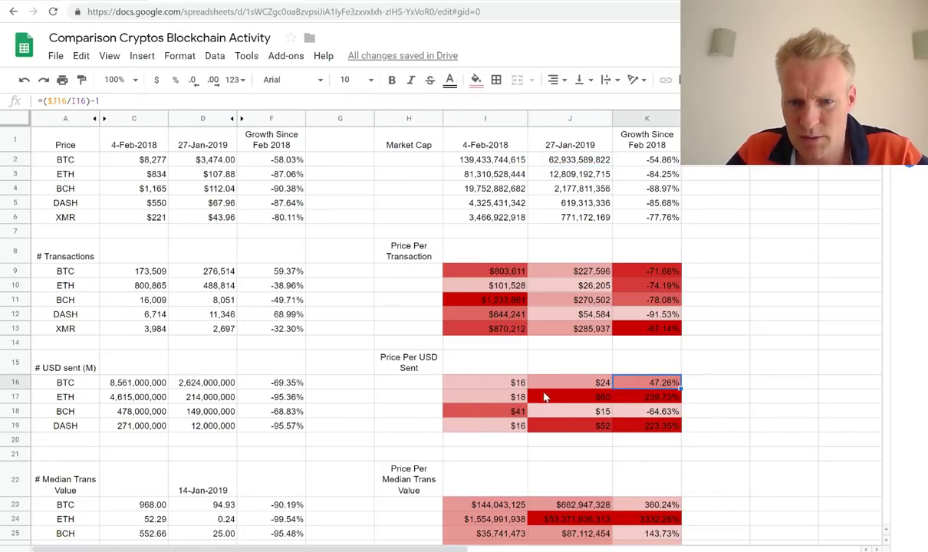
Compare the 27-Jan-2019 price per USD sent across the coins, focusing on ETH and DASH
key("Left")
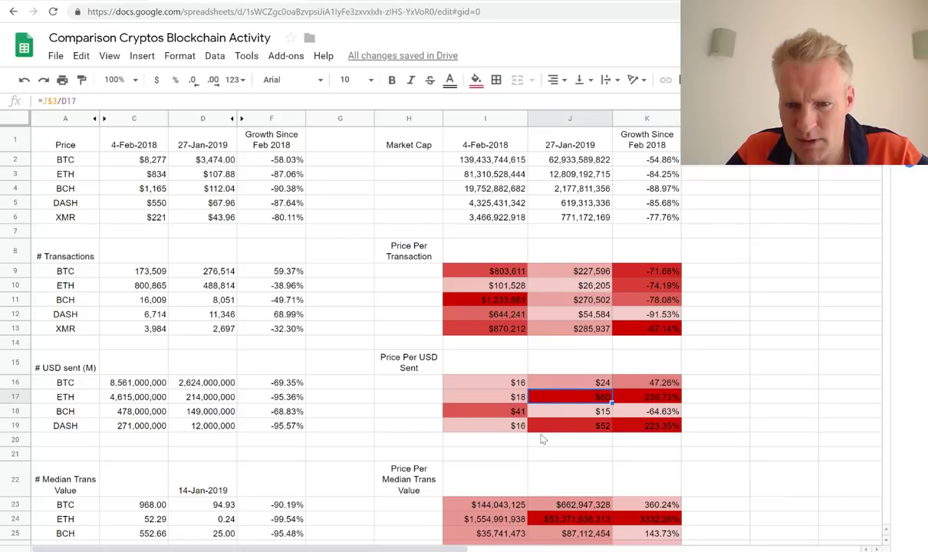
key("Down")
key("Down")
key("Down")
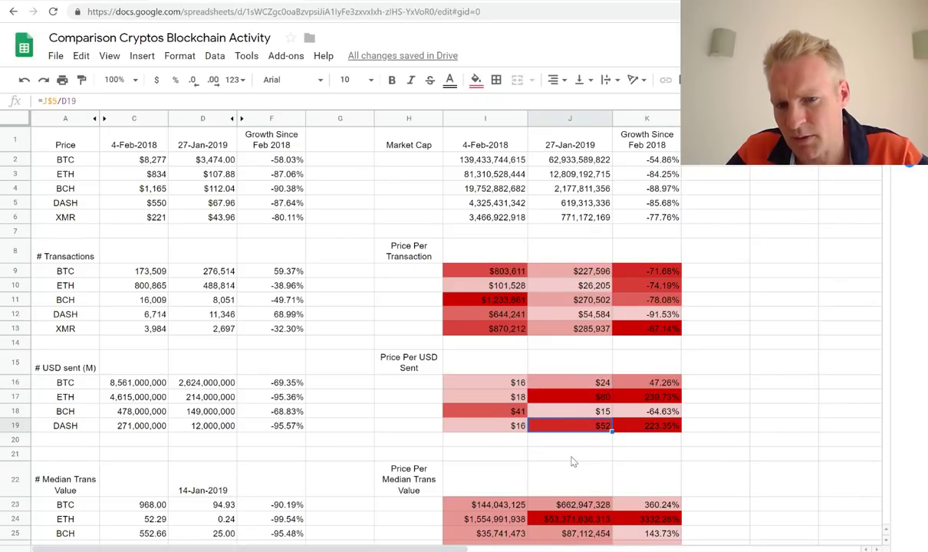
left_click(573, 399)
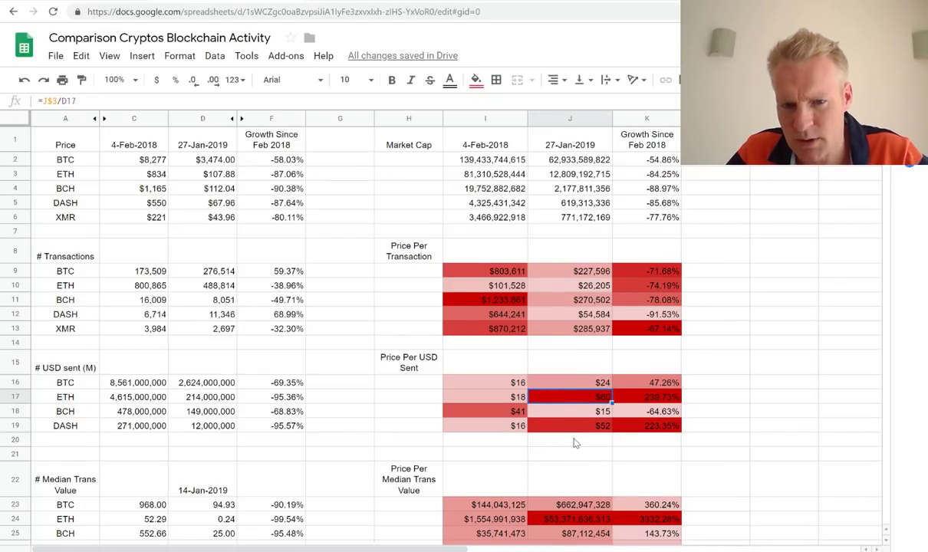
key("Down")
key("Down")
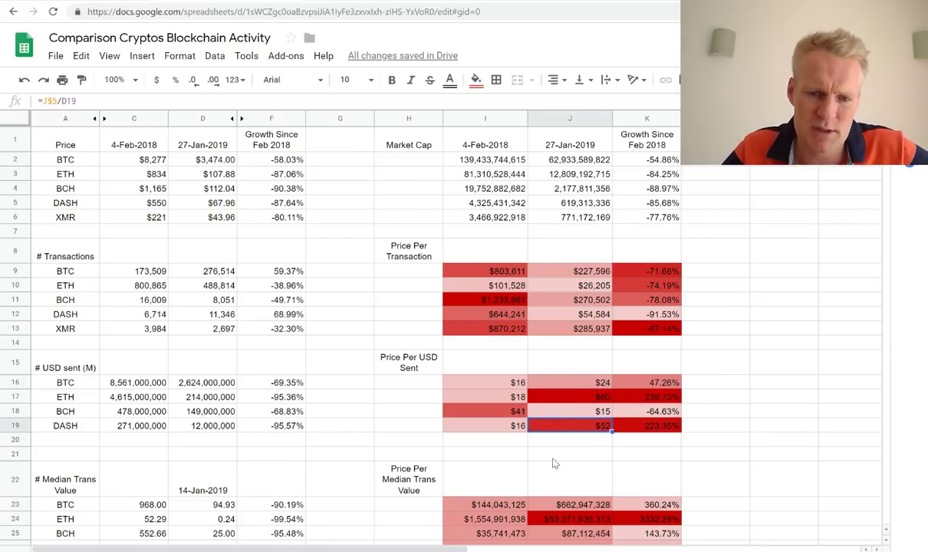
Examine the median transaction value section and check which date its first value column belongs to
scroll(184, 453, "down", 3)
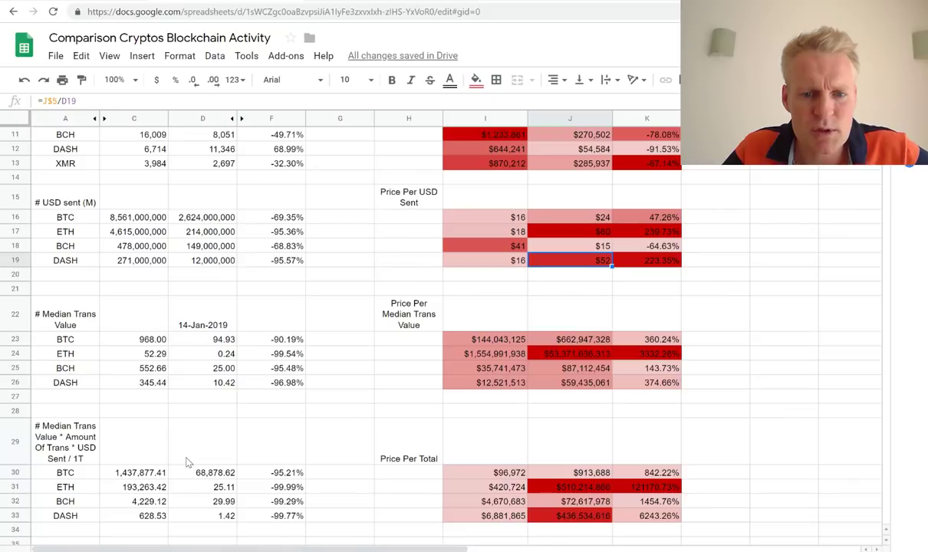
left_click(74, 318)
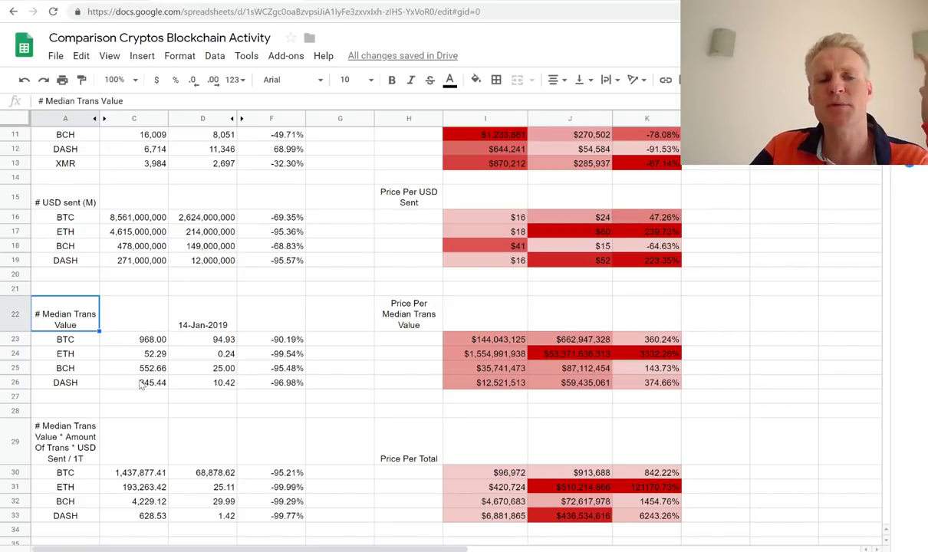
left_click(150, 338)
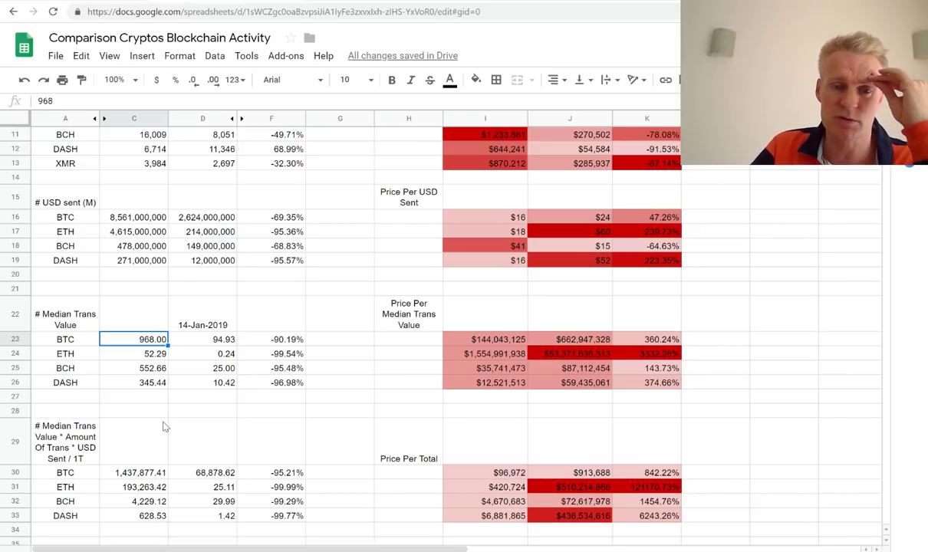
scroll(150, 395, "up", 3)
left_click(135, 145)
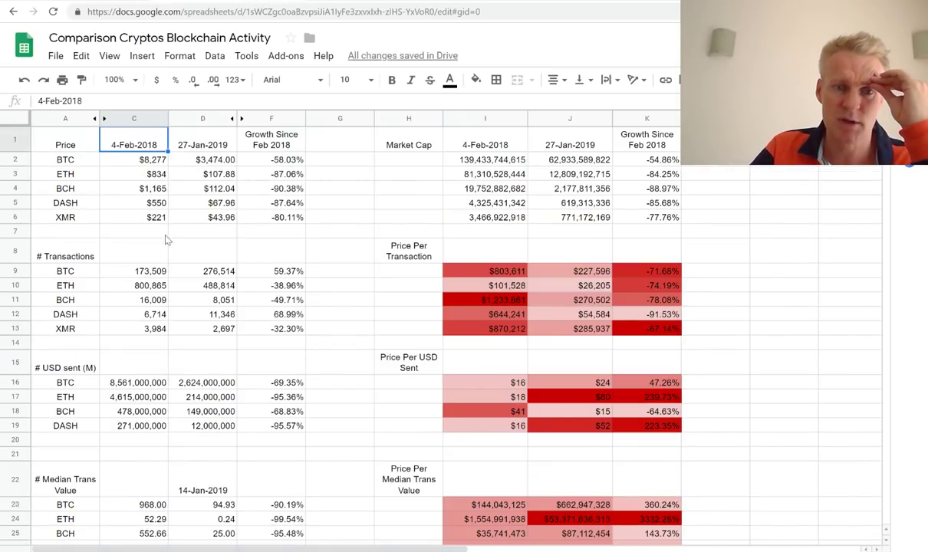
left_click(152, 482)
scroll(151, 487, "down", 3)
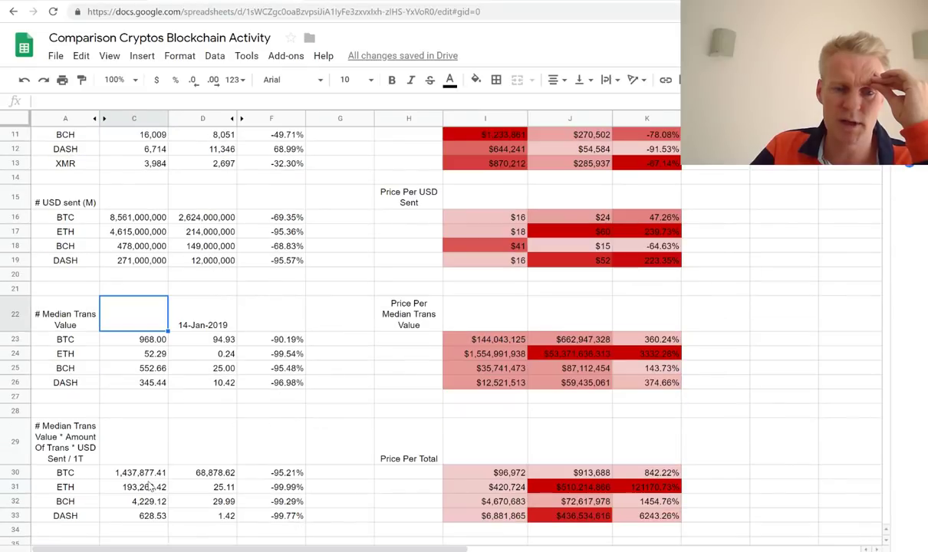
Compare BTC's and ETH's median transaction values from February 2018
left_click(133, 339)
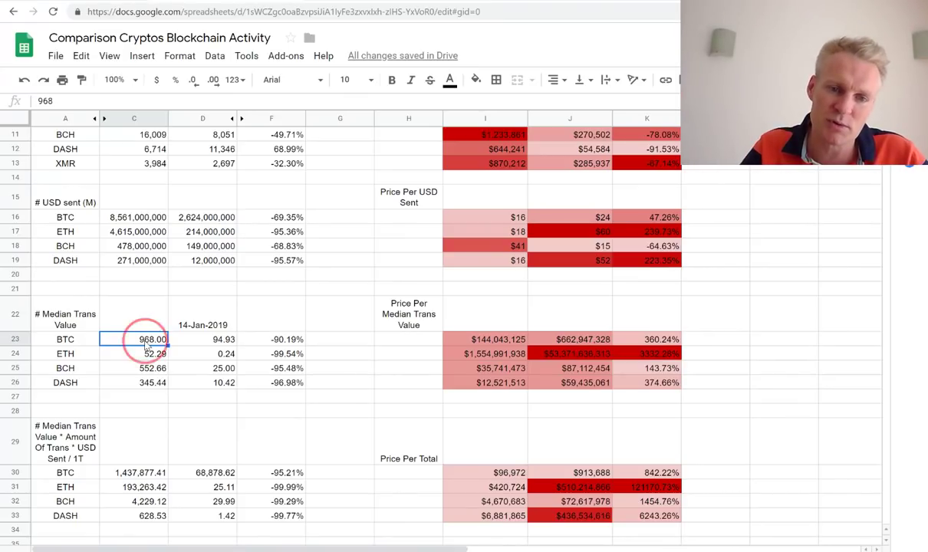
left_click(153, 358)
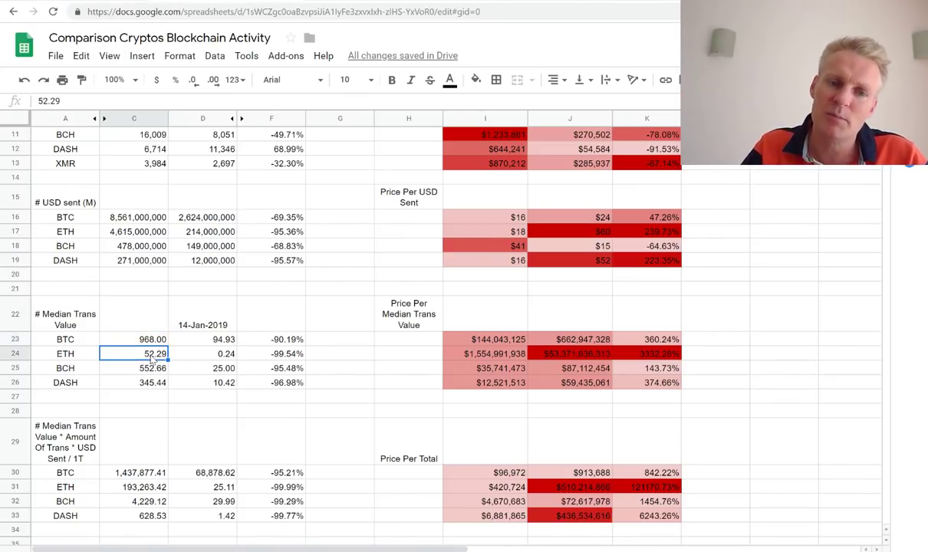
left_click(144, 339)
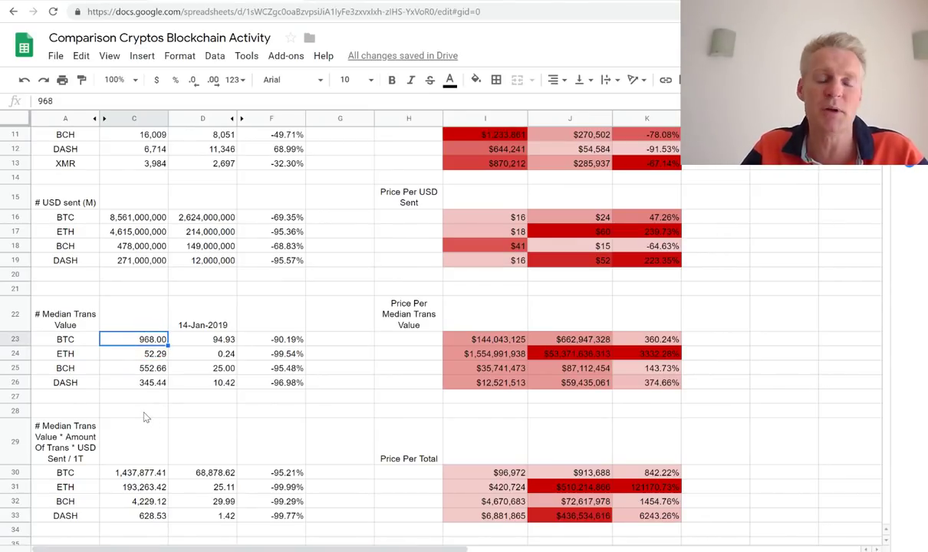
left_click(145, 355)
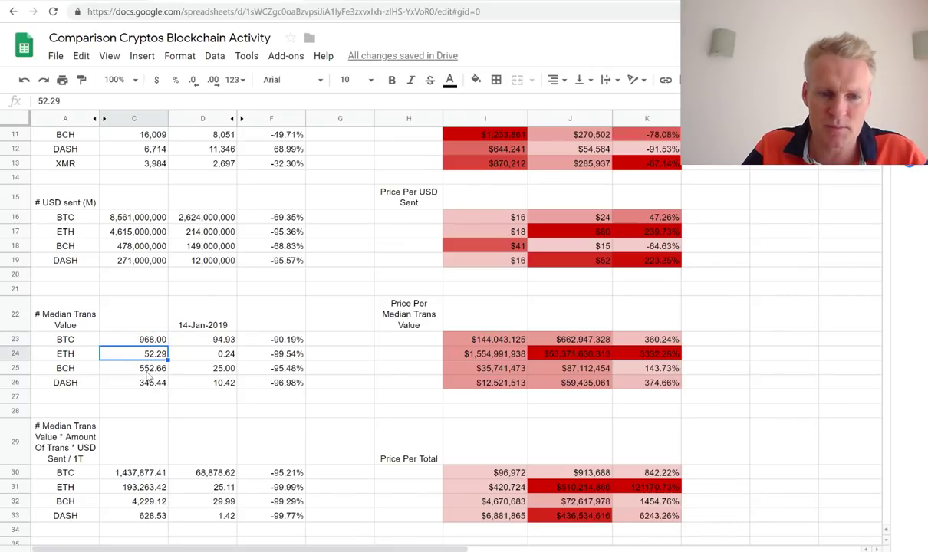
Compare BCH's and DASH's median transaction values from February 2018
left_click(146, 371)
left_click(79, 370)
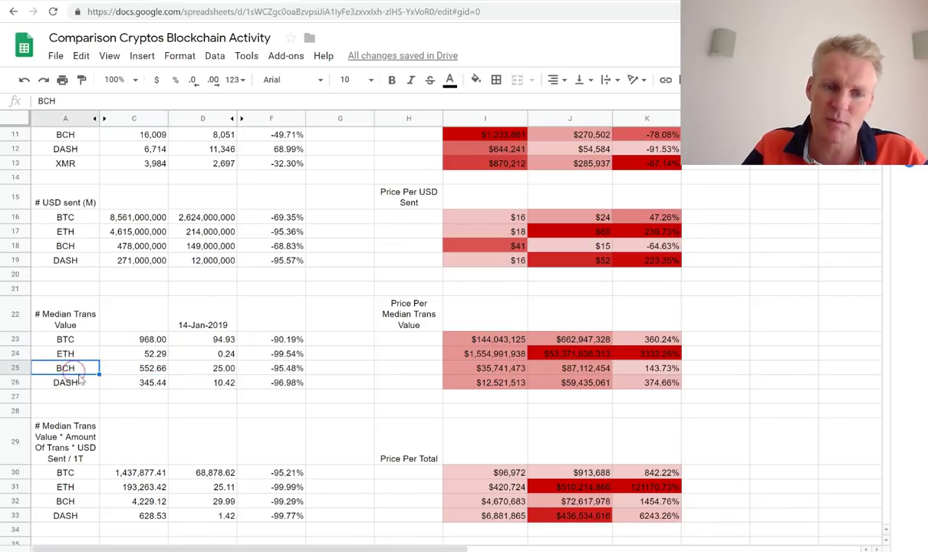
left_click(131, 368)
left_click(132, 381)
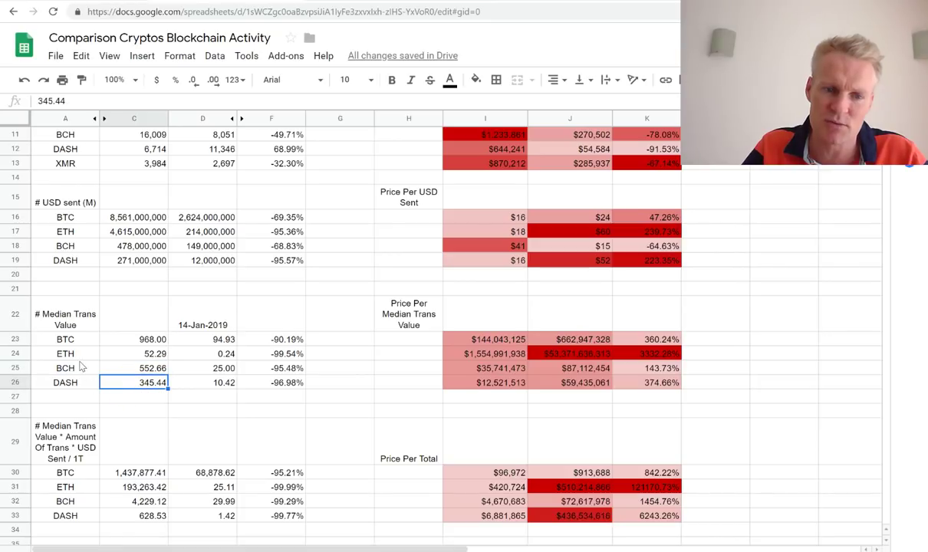
left_click(134, 367)
left_click(83, 369)
left_click(115, 370)
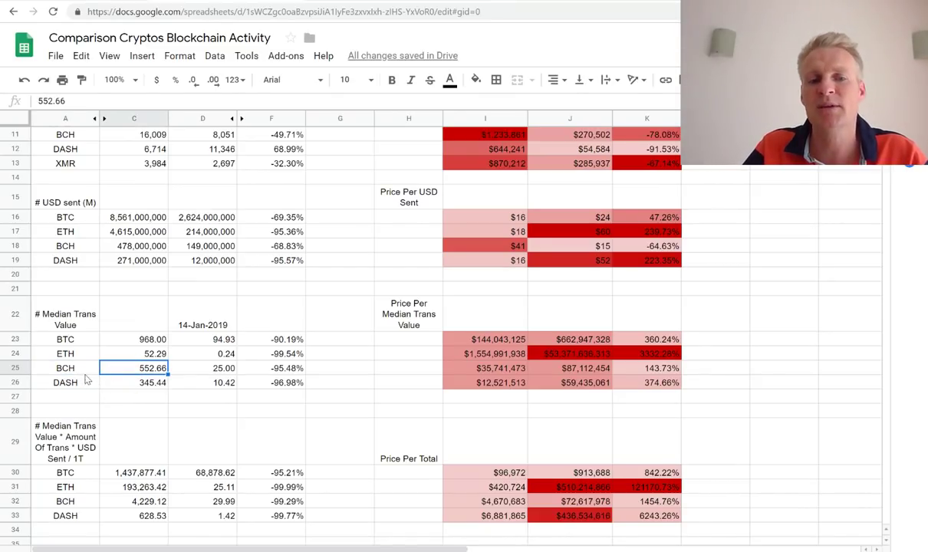
left_click(85, 368)
left_click(127, 368)
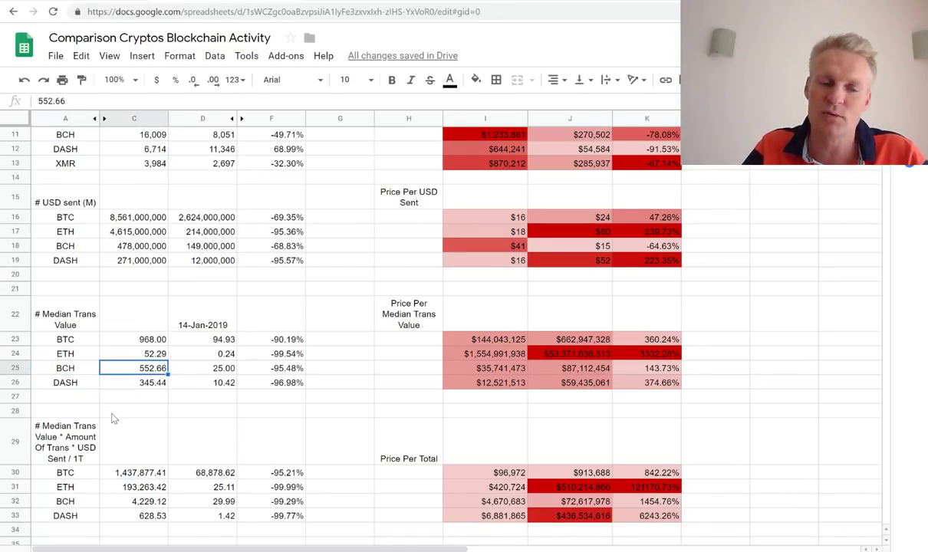
left_click(151, 384)
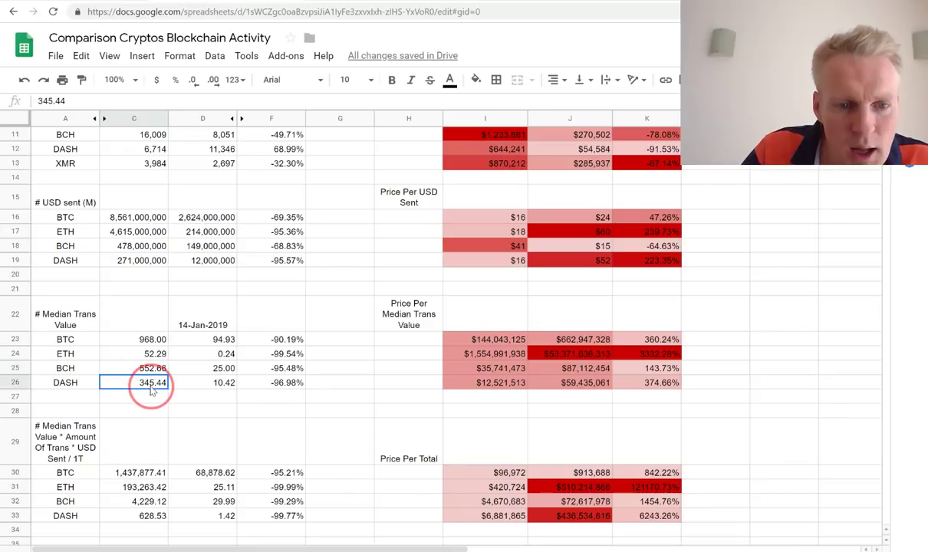
Copy the 4-Feb-2018 date heading from C1 into C22 above the first column of median transaction values
left_click(86, 326)
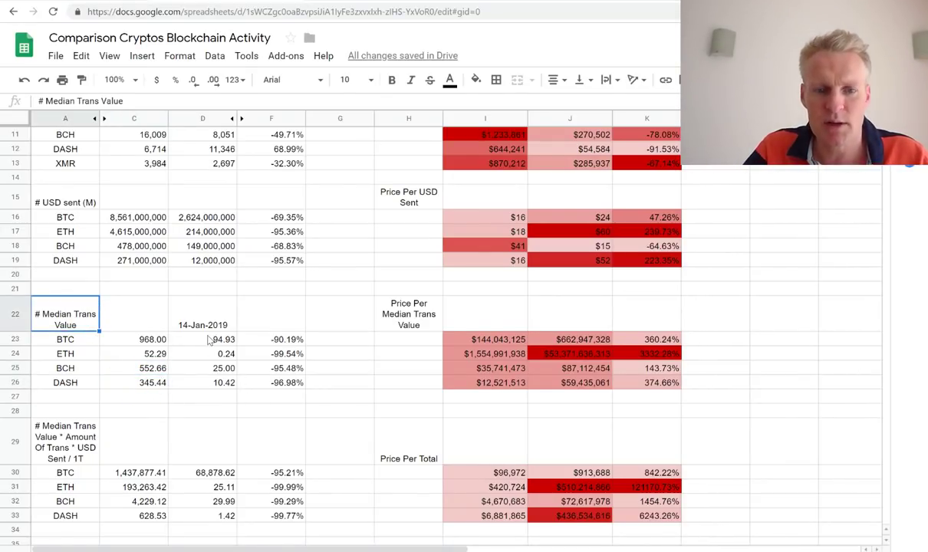
left_click(144, 341)
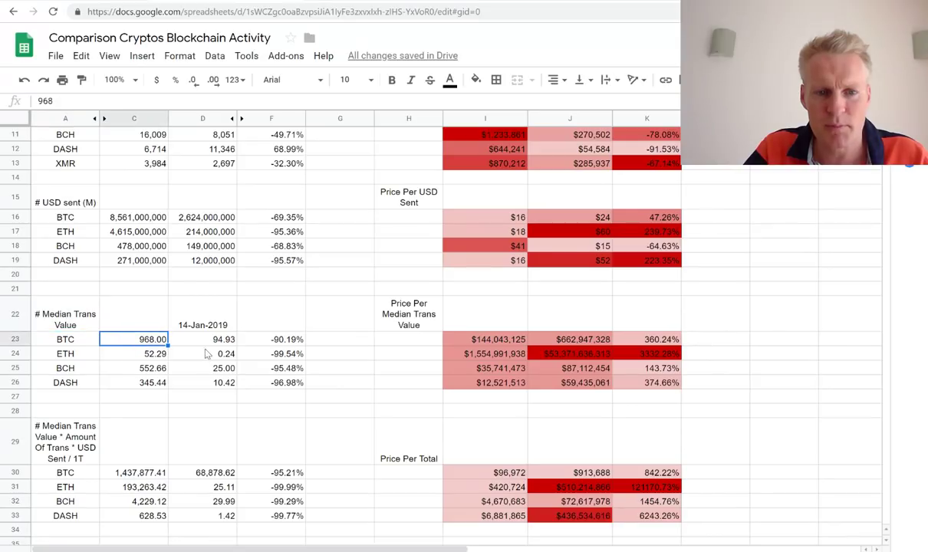
scroll(212, 346, "up", 5)
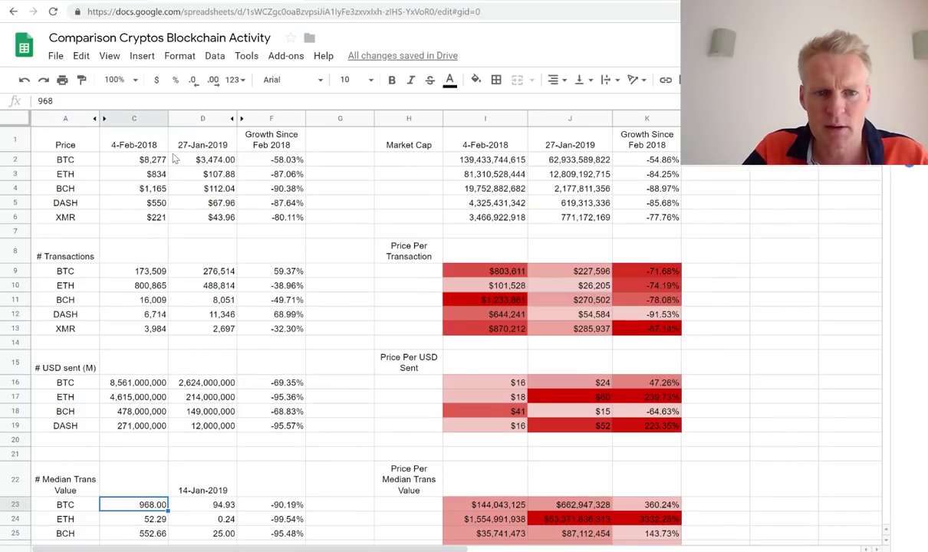
left_click(150, 140)
key("ctrl+c")
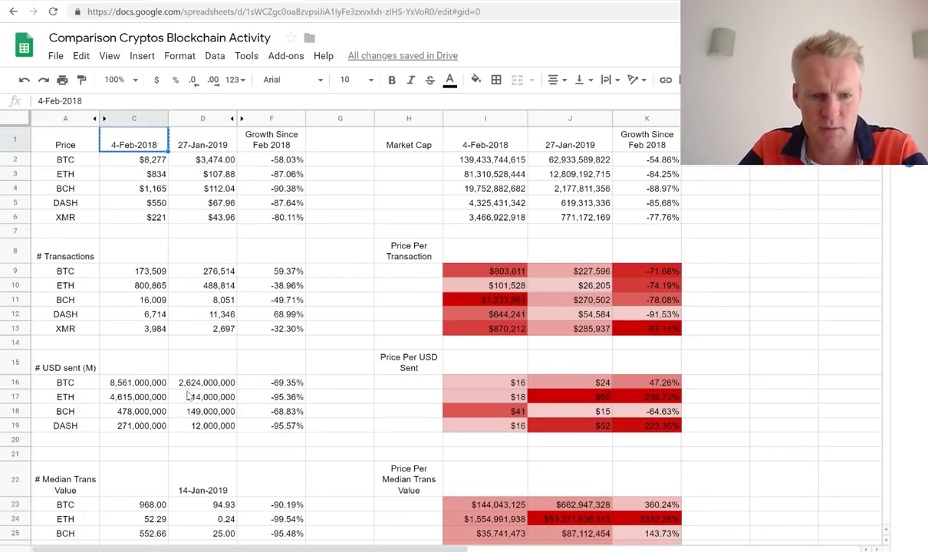
left_click(136, 464)
key("ctrl+v")
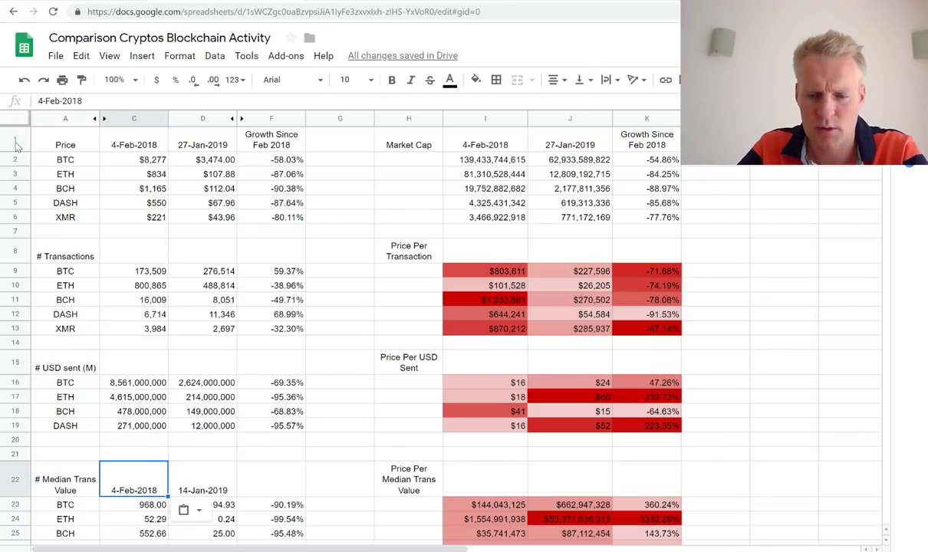
Undo the date heading pasted into C22 and freeze row 1 so the column headings stay in view
key("ctrl+z")
left_click(15, 139)
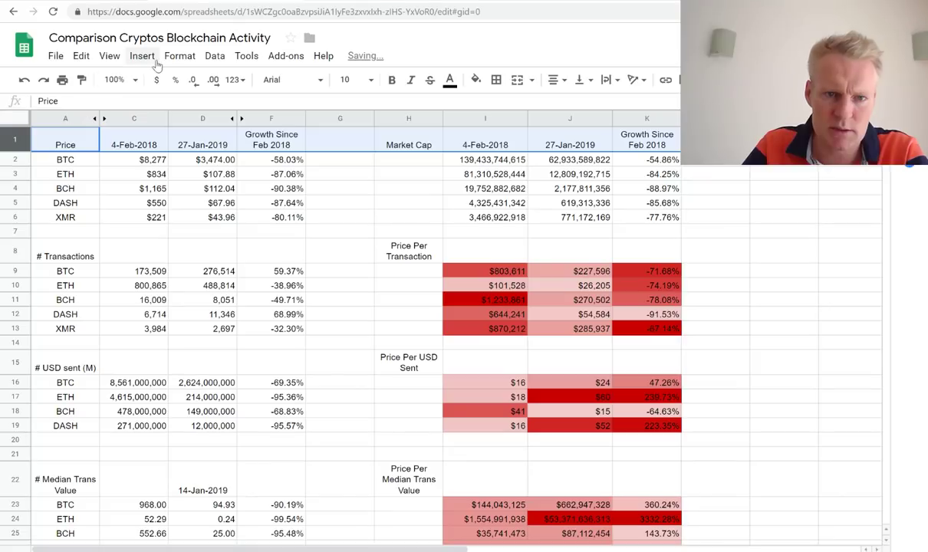
left_click(110, 56)
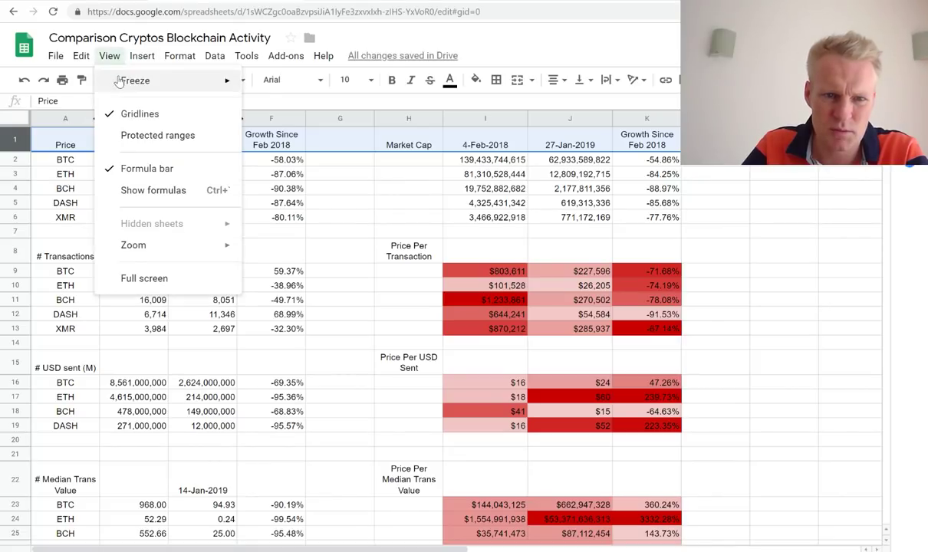
mouse_move(135, 80)
left_click(279, 106)
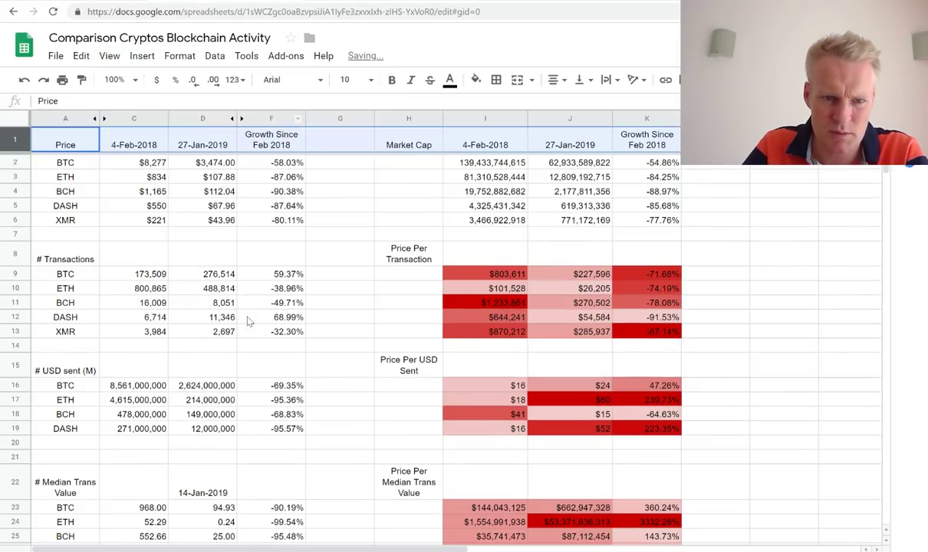
Highlight the growth percentages of the median transaction values for all four coins in F23:F26
left_click(232, 331)
scroll(235, 337, "down", 4)
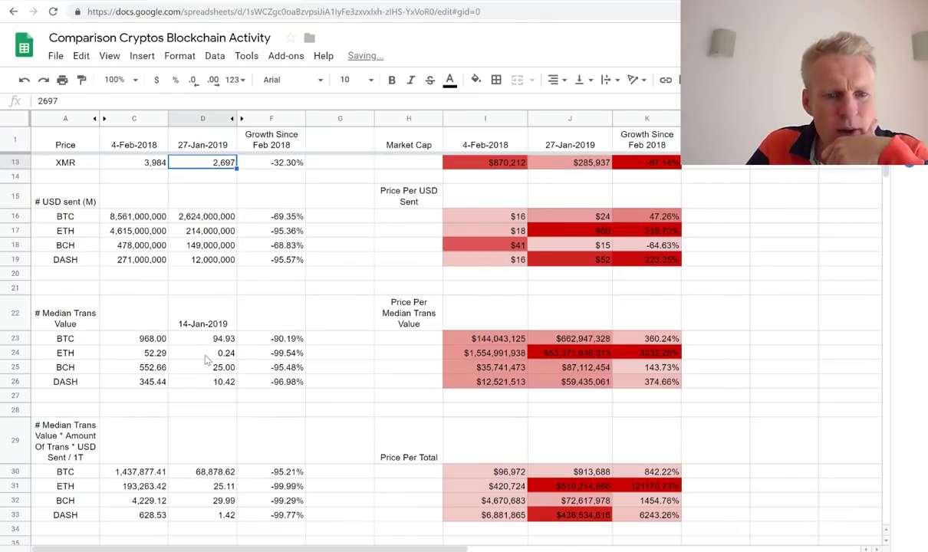
left_click(149, 338)
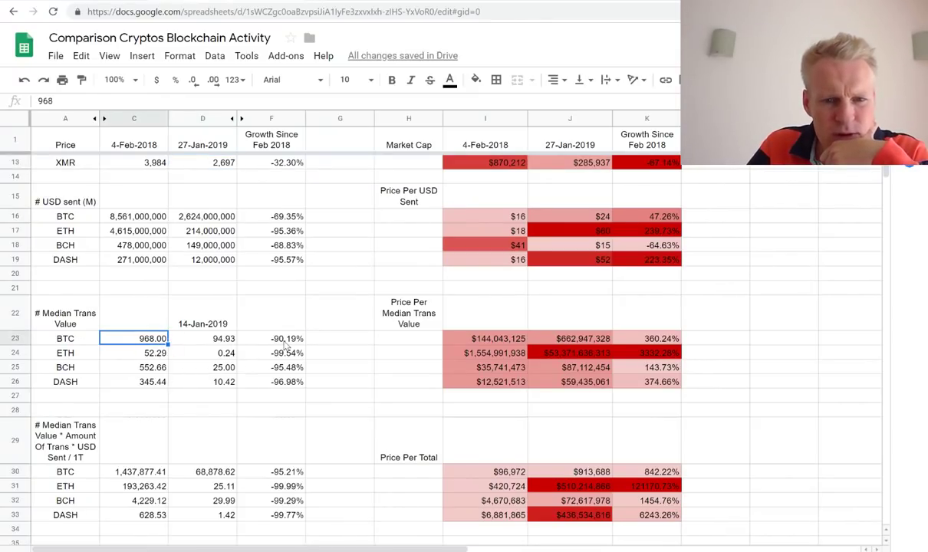
left_click_drag(270, 338, 286, 381)
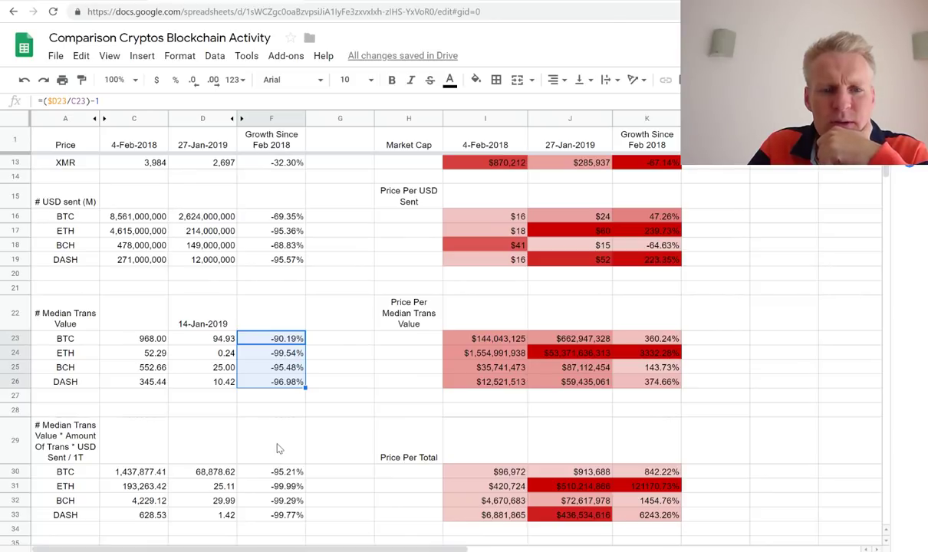
Compare BTC's median transaction value between February 2018 and January 2019 and check its growth since February 2018
left_click(134, 338)
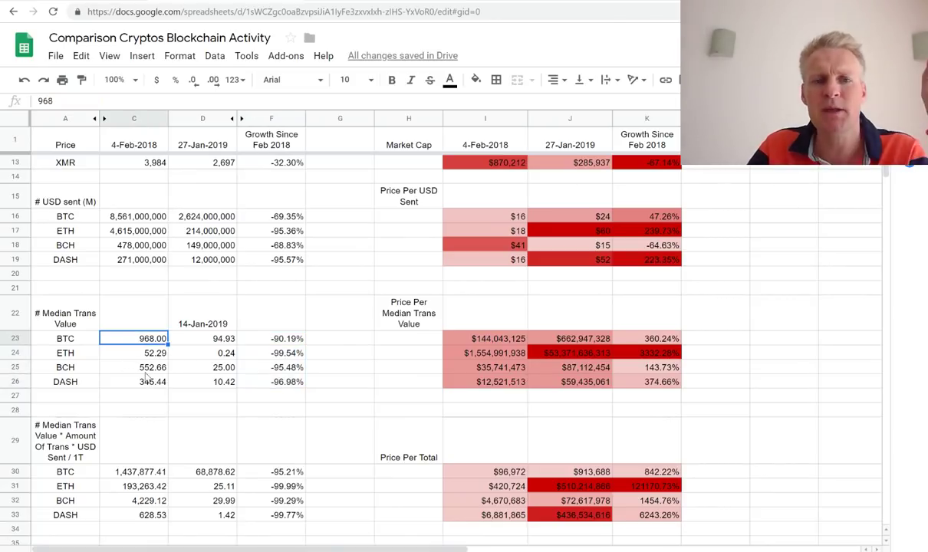
left_click(192, 337)
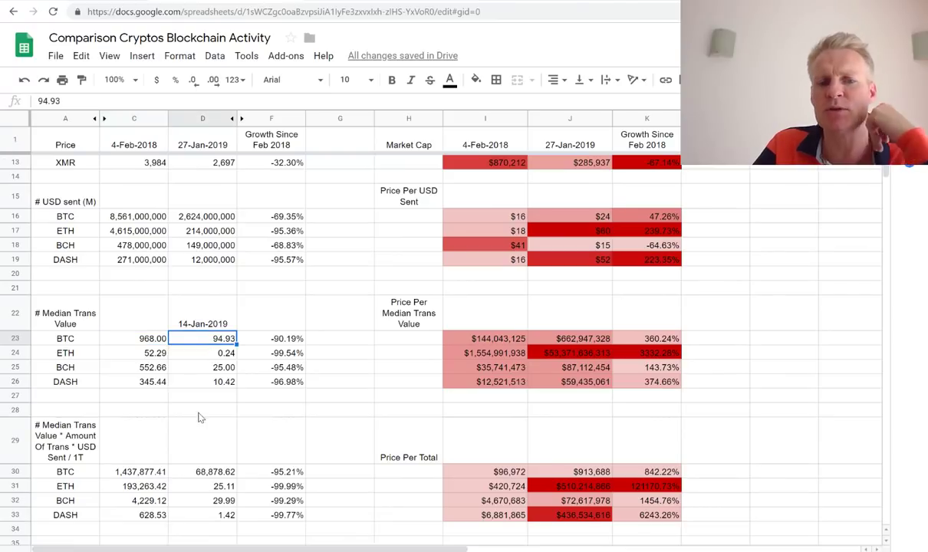
left_click(141, 335)
left_click(191, 337)
left_click(142, 336)
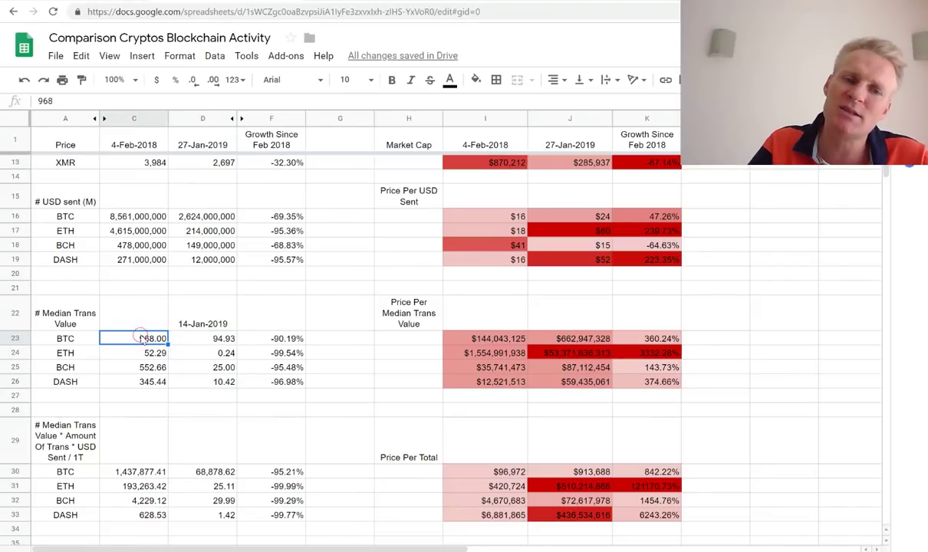
left_click(188, 338)
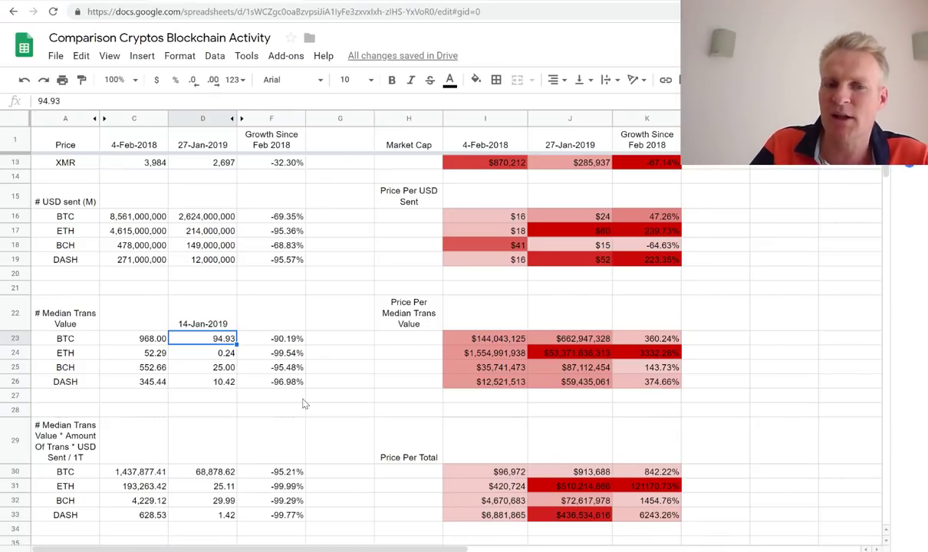
key("Right")
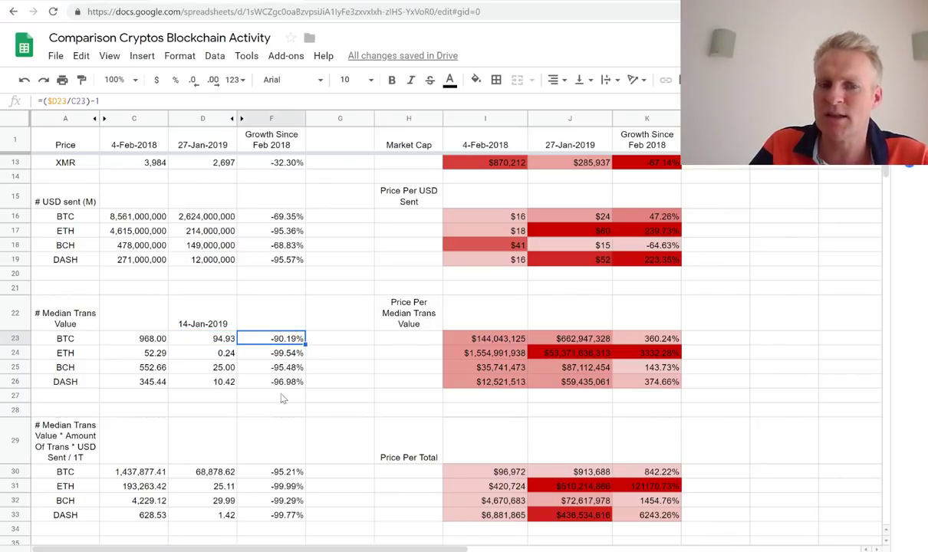
Compare ETH's median transaction values for the two dates and review the matching growth percentage
left_click(138, 351)
left_click(209, 351)
left_click(280, 354)
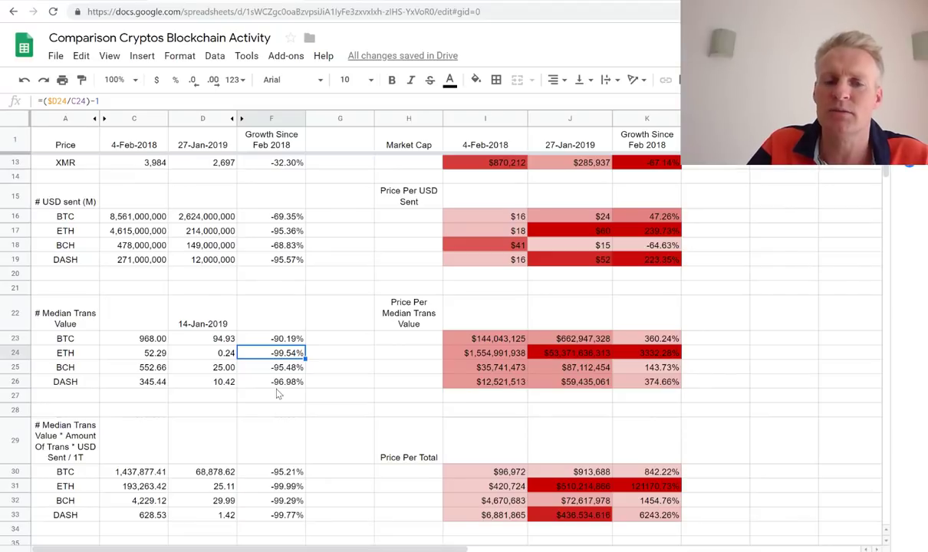
left_click(222, 353)
left_click(153, 351)
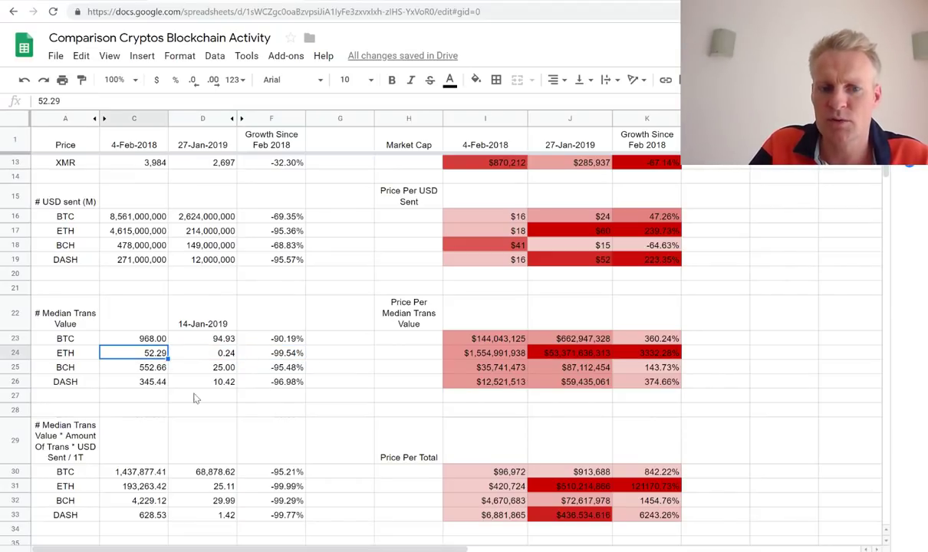
left_click(221, 351)
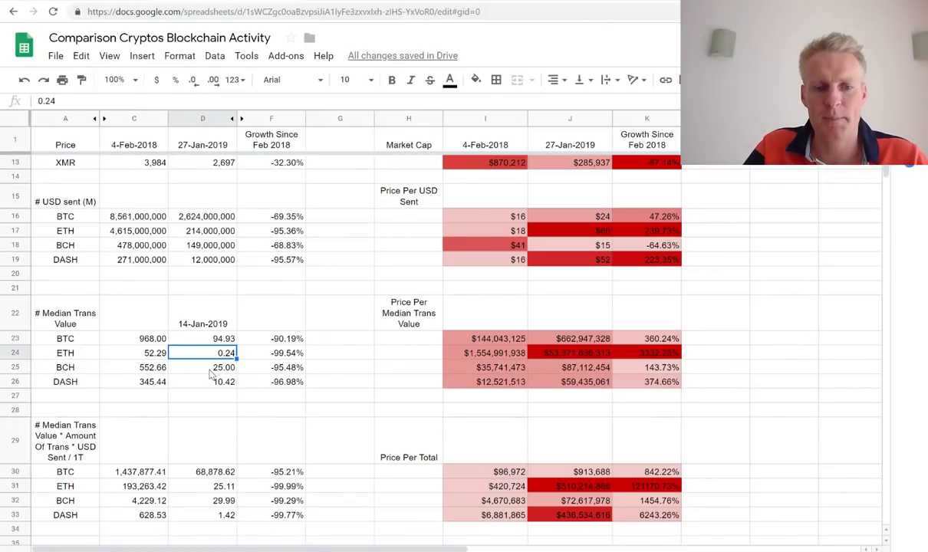
Compare BCH's February 2018 median transaction value with BTC's in the same column, and check DASH's value as well
key("Down")
key("Left")
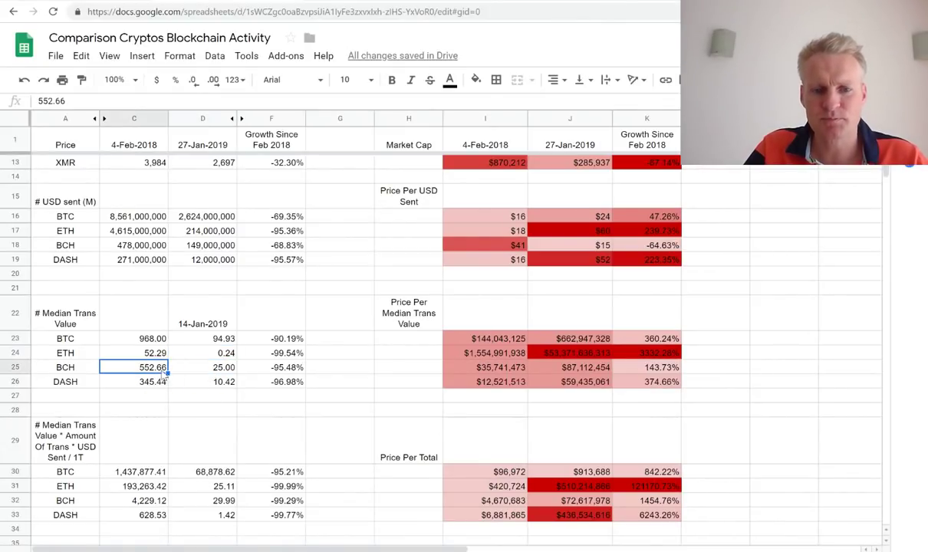
key("Right")
key("Left")
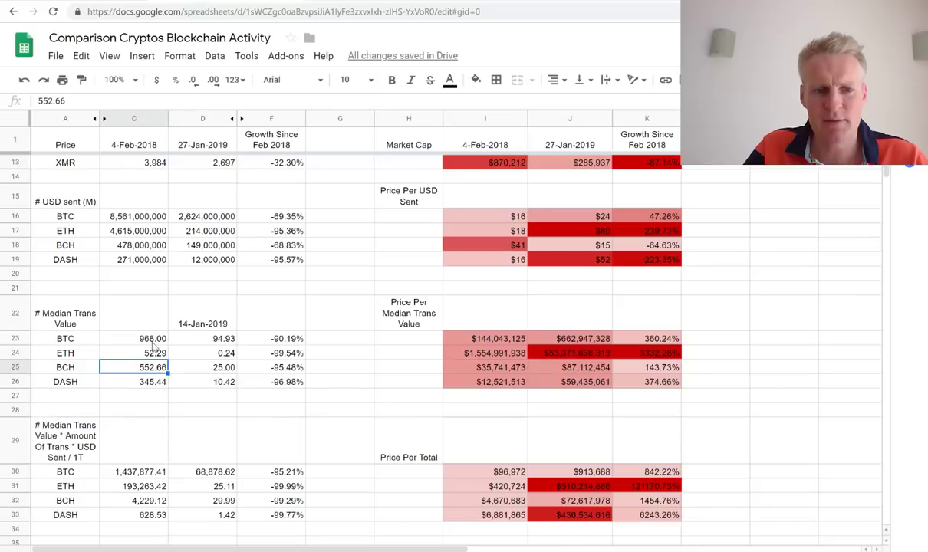
key("Up")
key("Up")
key("Down")
key("Down")
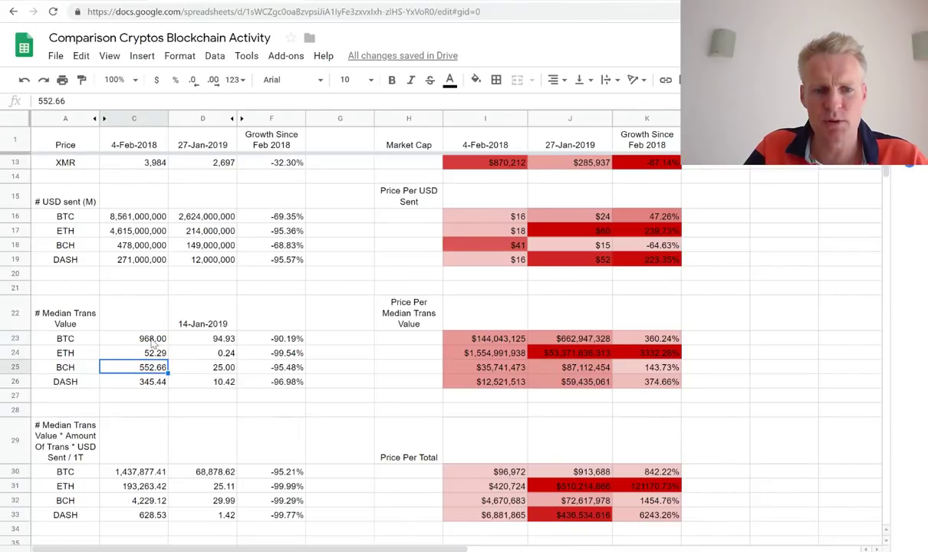
key("Up")
key("Up")
key("Down")
key("Down")
key("Up")
key("Up")
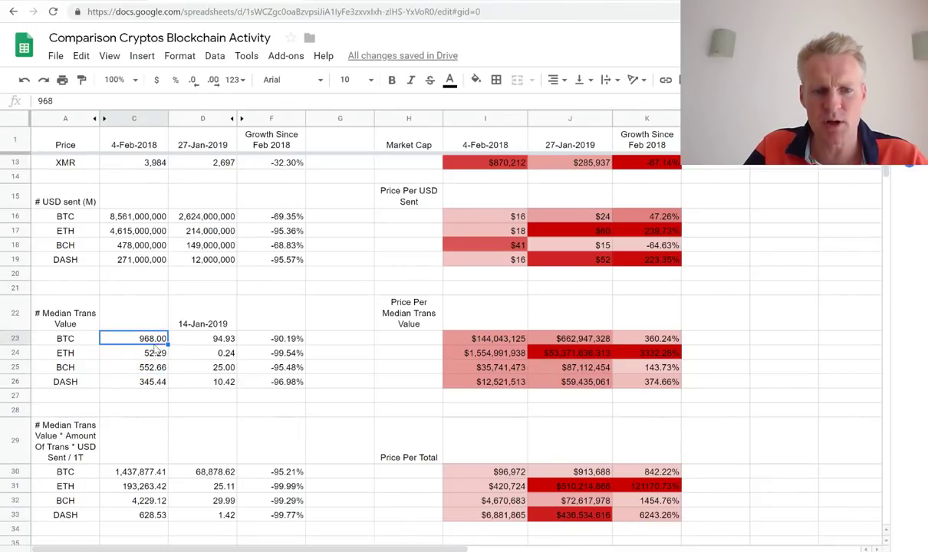
key("Down")
key("Down")
key("Up")
key("Up")
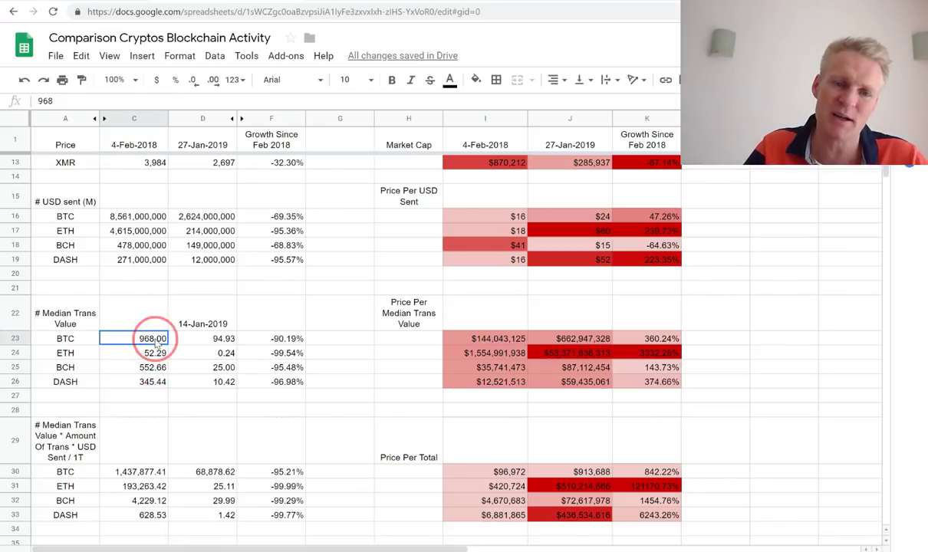
key("Down")
key("Down")
left_click(64, 368)
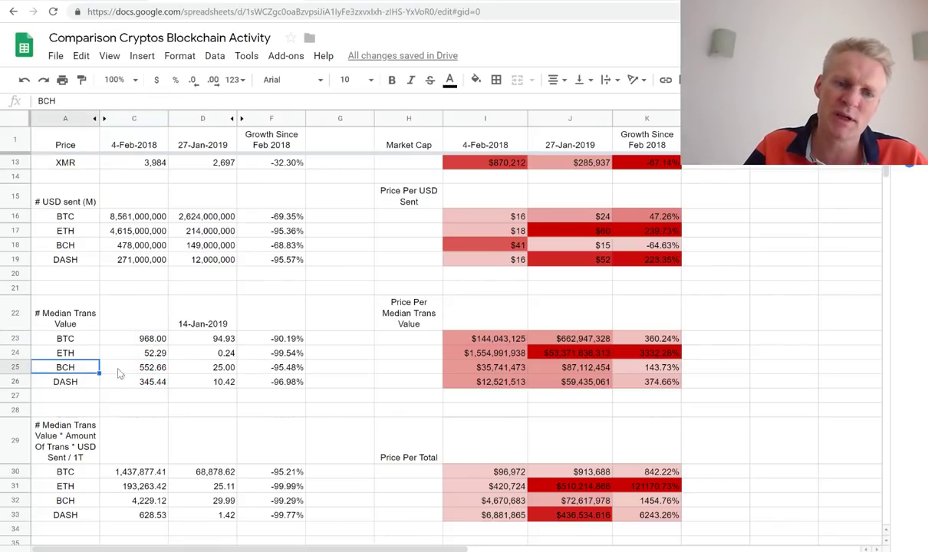
left_click(138, 340)
key("Down")
key("Down")
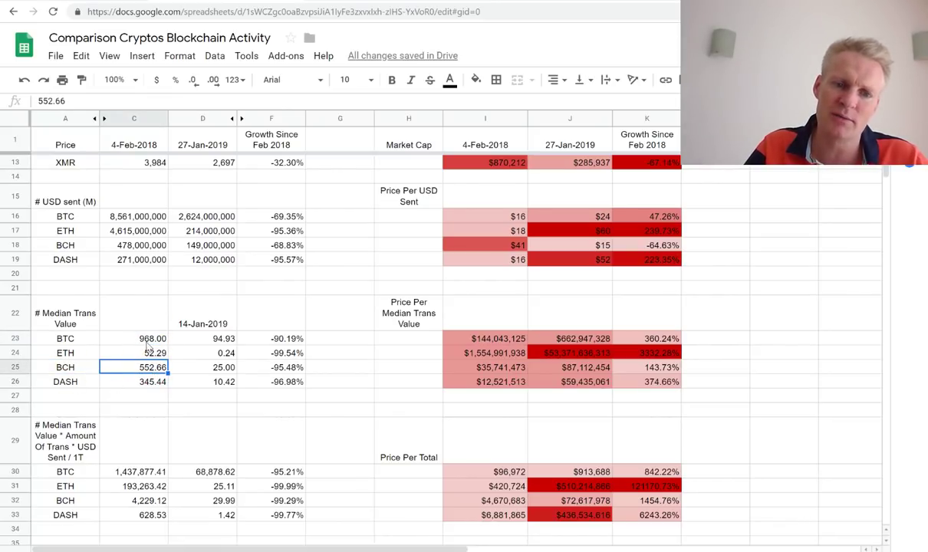
key("Up")
key("Up")
left_click(73, 339)
left_click(134, 367)
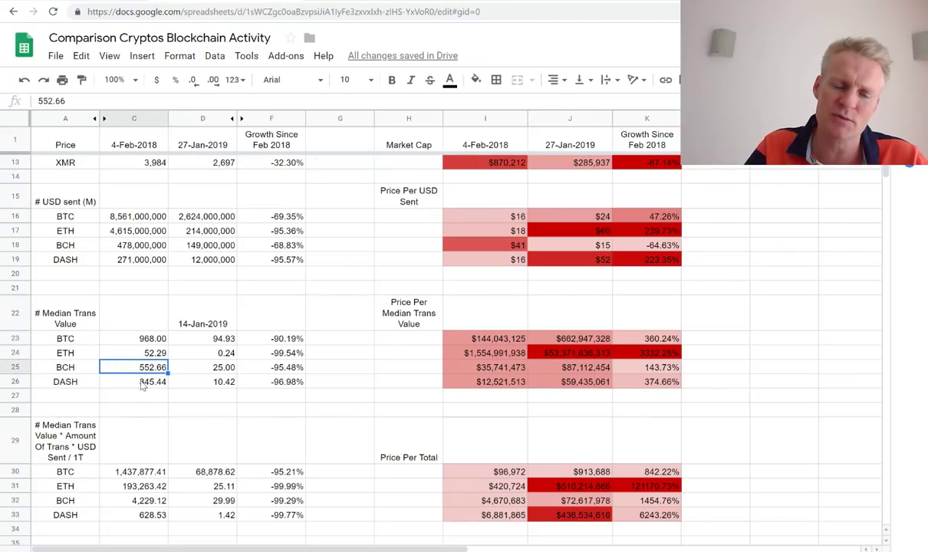
left_click(145, 337)
left_click(145, 369)
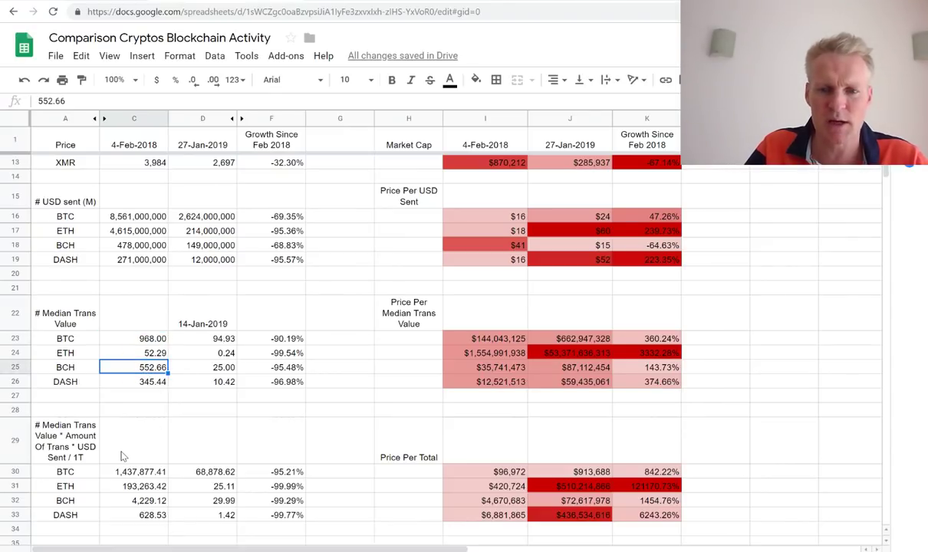
left_click(149, 386)
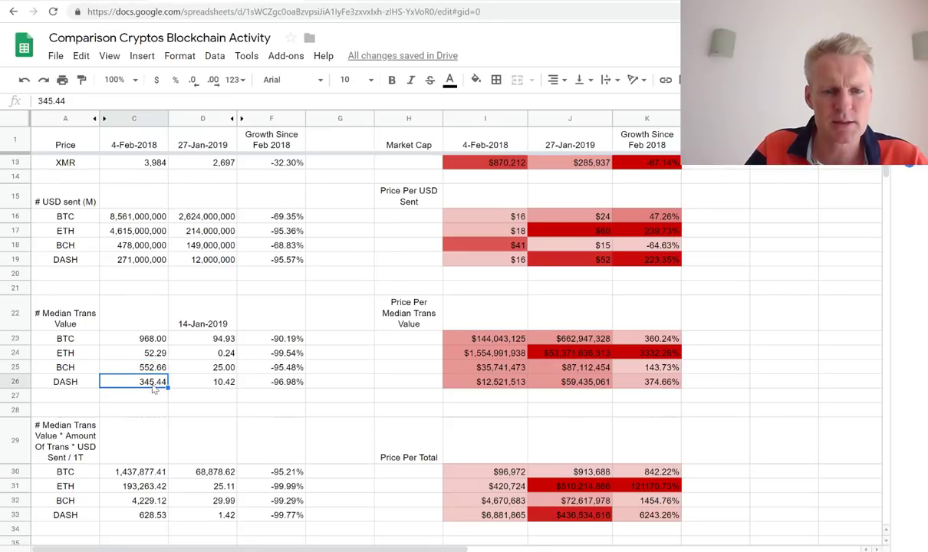
Examine BCH's drop in median transaction value from February 2018, comparing its January 2019 value with BTC's and checking its growth
left_click(149, 366)
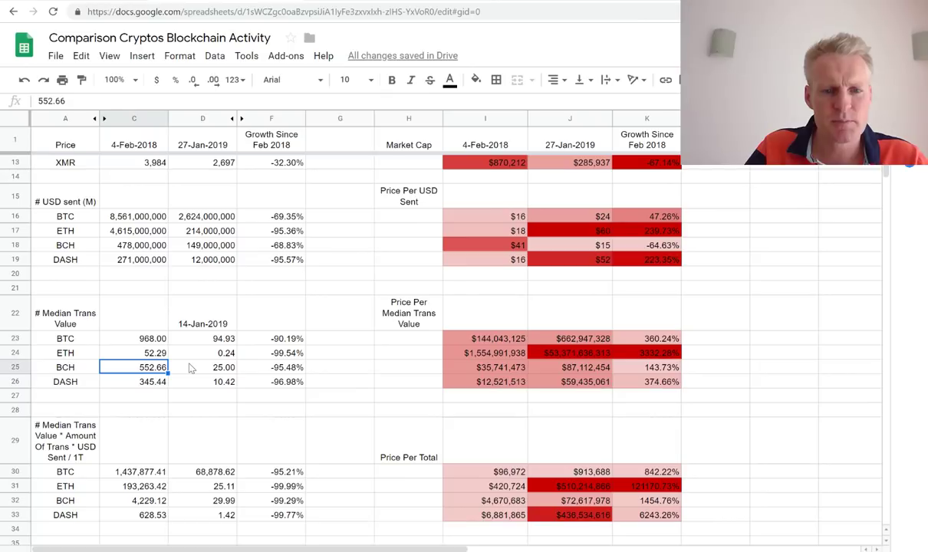
left_click(188, 368)
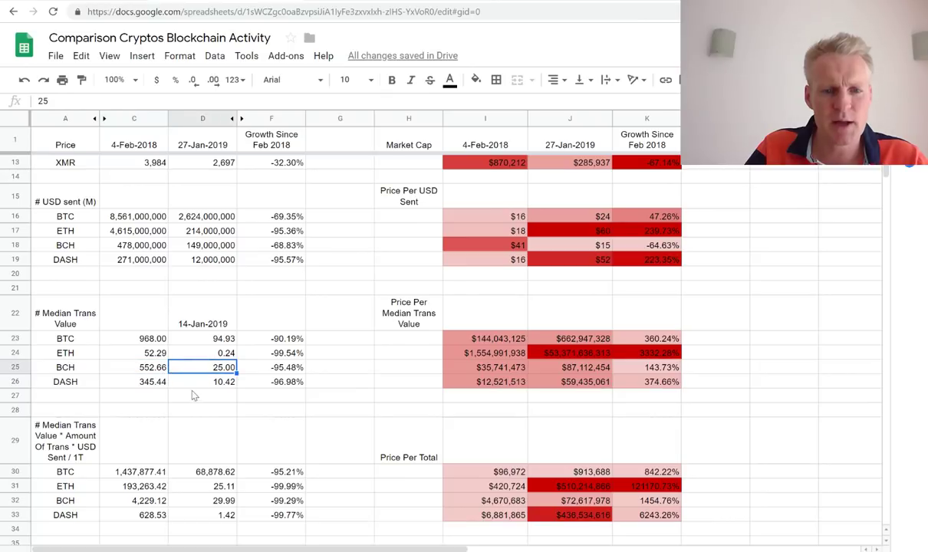
left_click(216, 337)
left_click(226, 371)
left_click(257, 366)
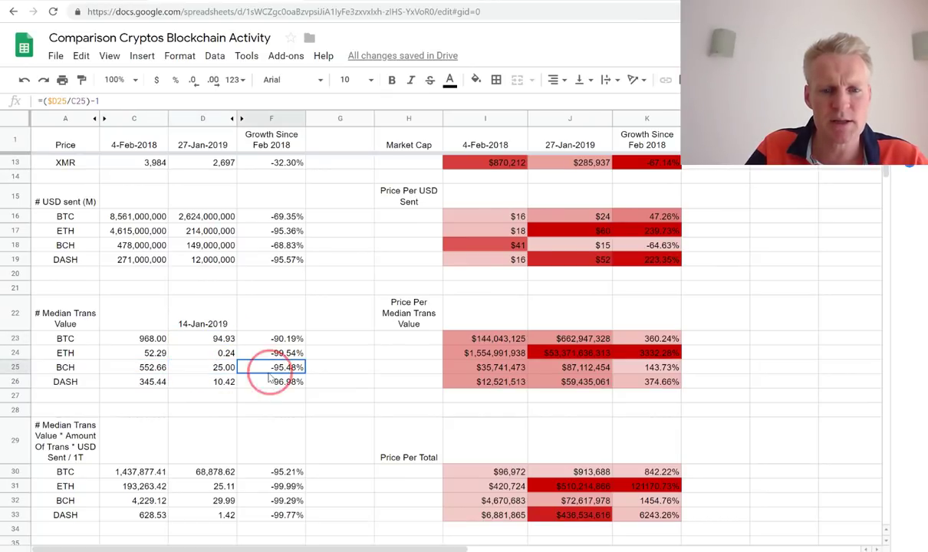
left_click(261, 367)
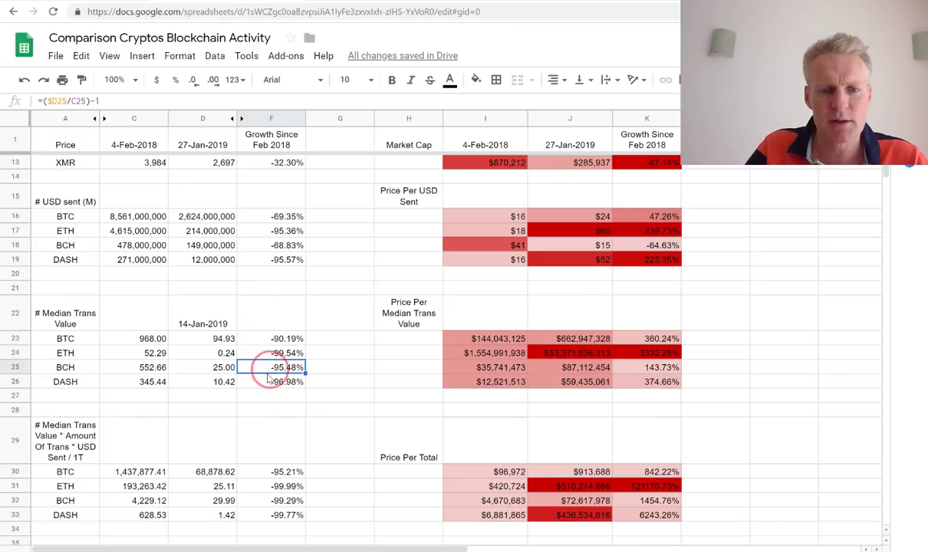
left_click(213, 371)
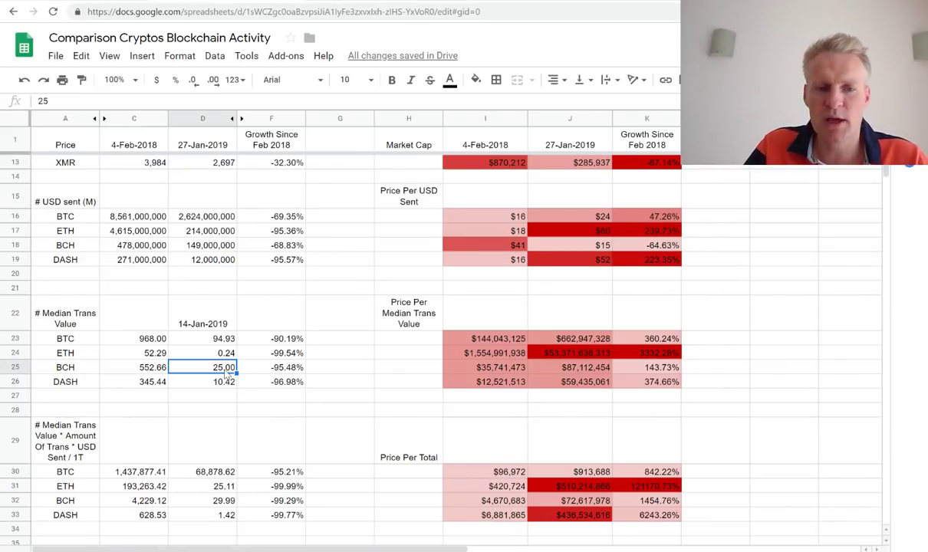
left_click(259, 373)
left_click(212, 371)
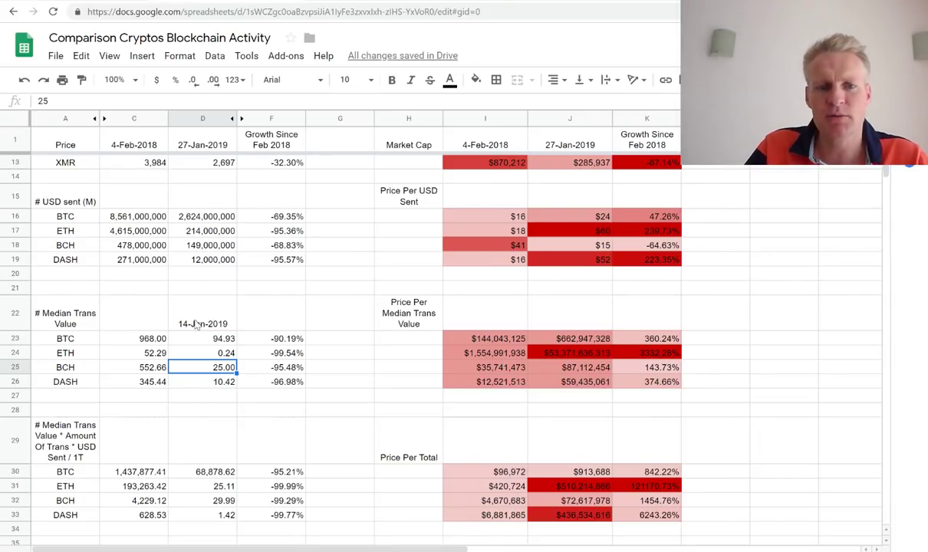
Check BCH's January 2019 transaction count and USD sent against its median transaction value for the same period
scroll(196, 324, "up", 5)
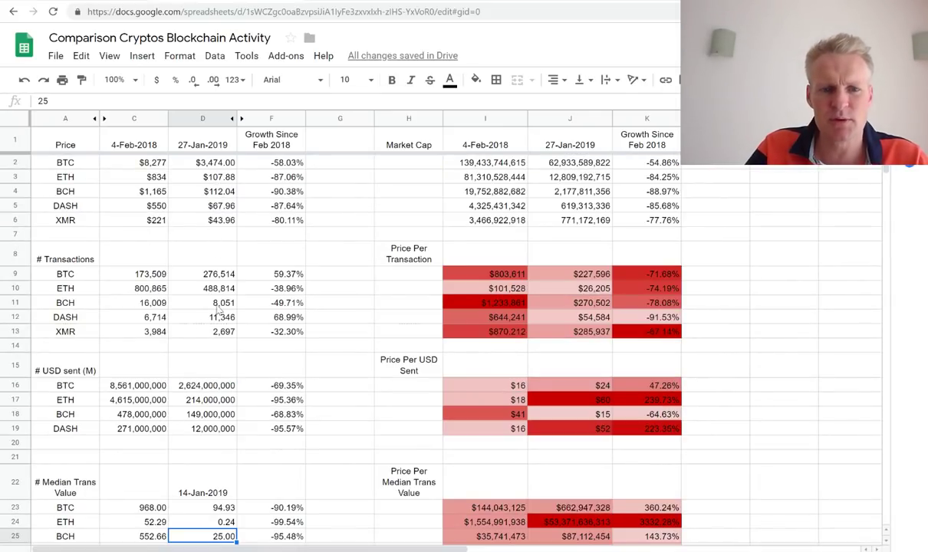
left_click(218, 305)
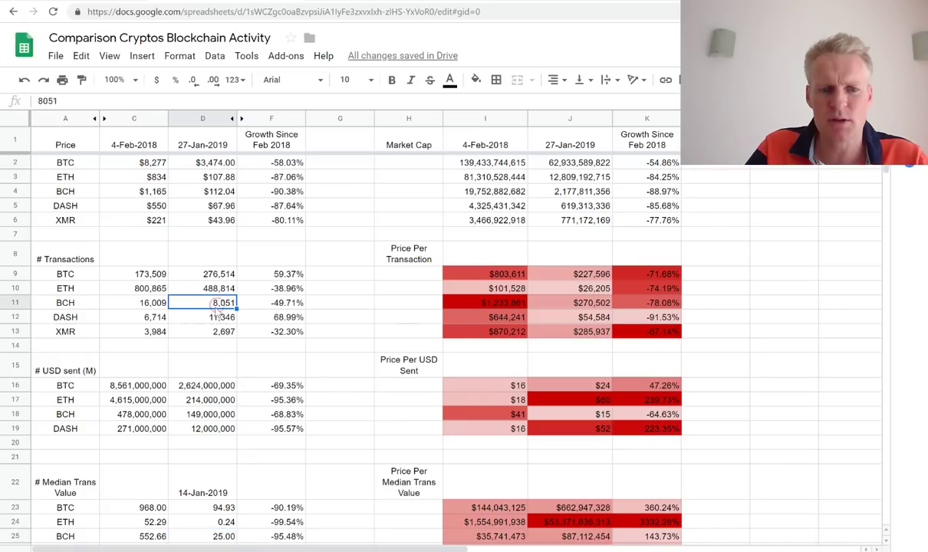
left_click(205, 416)
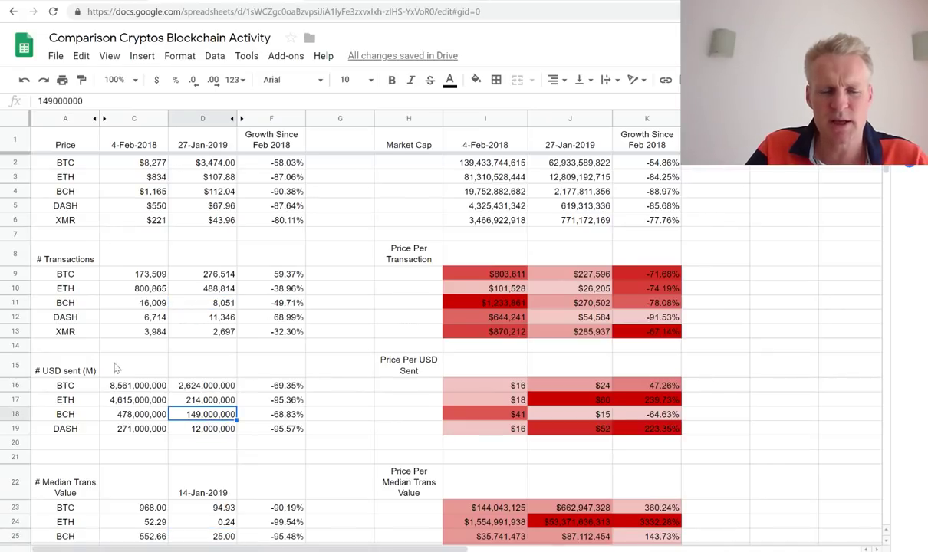
scroll(218, 459, "down", 3)
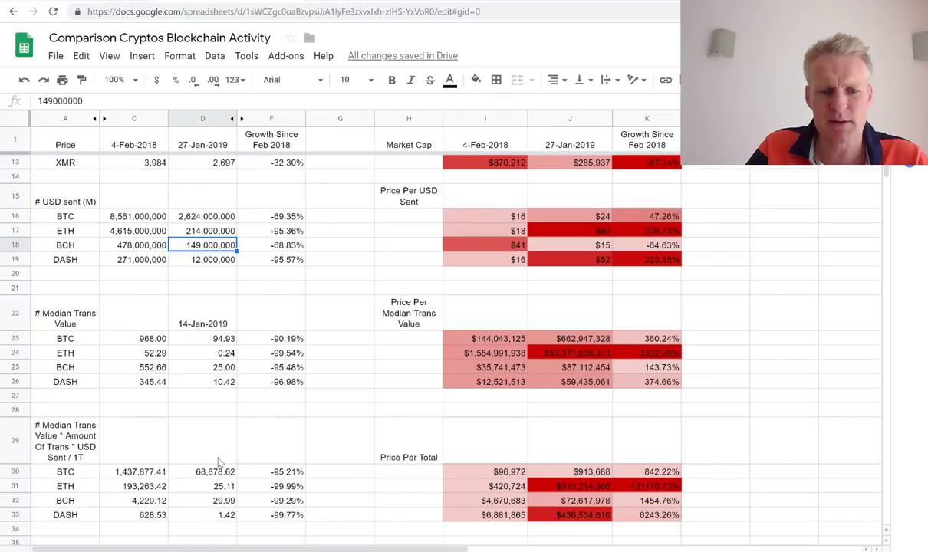
left_click(201, 366)
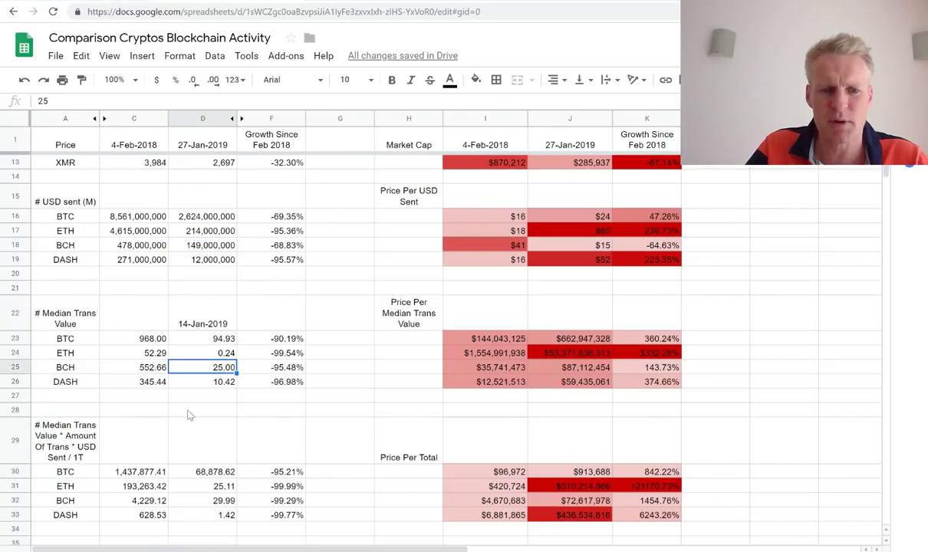
Review BCH's median transaction values for both dates and check its January 2019 market cap
left_click(132, 367)
left_click(198, 367)
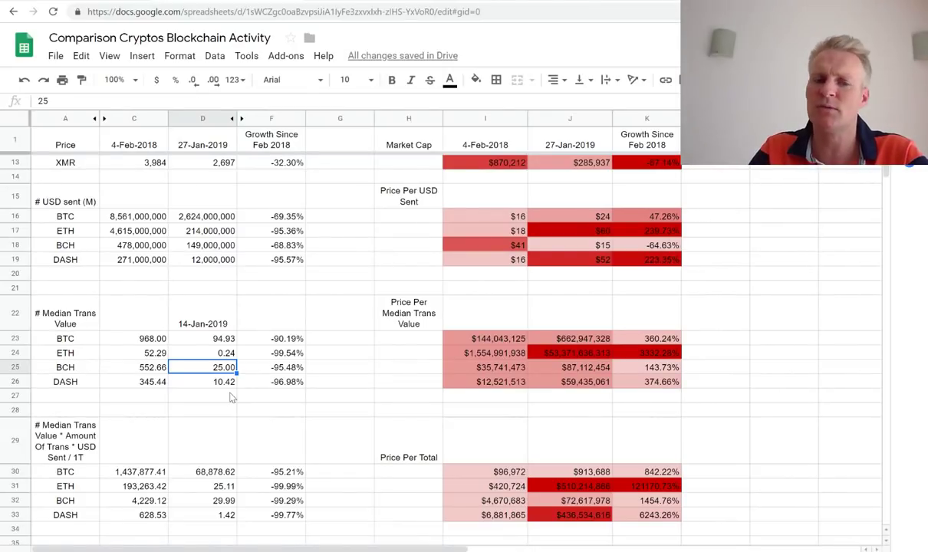
scroll(232, 397, "up", 4)
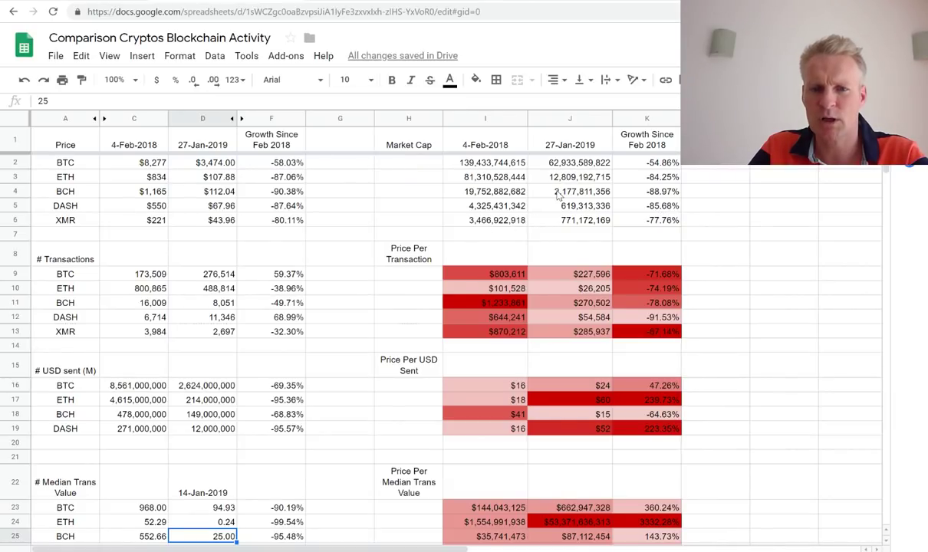
left_click(485, 189)
left_click(528, 189)
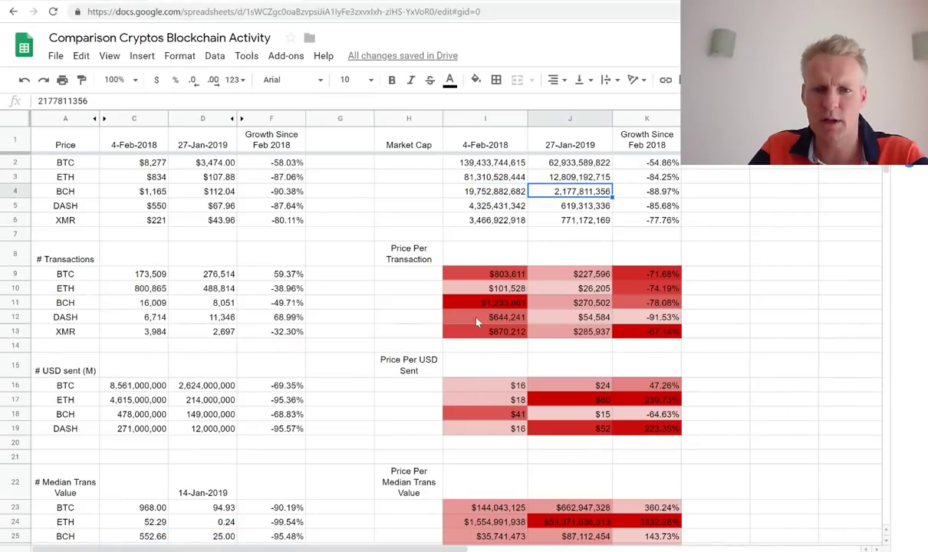
Compare DASH's median transaction values for the two dates and review its growth percentage alongside BCH's
scroll(345, 458, "down", 7)
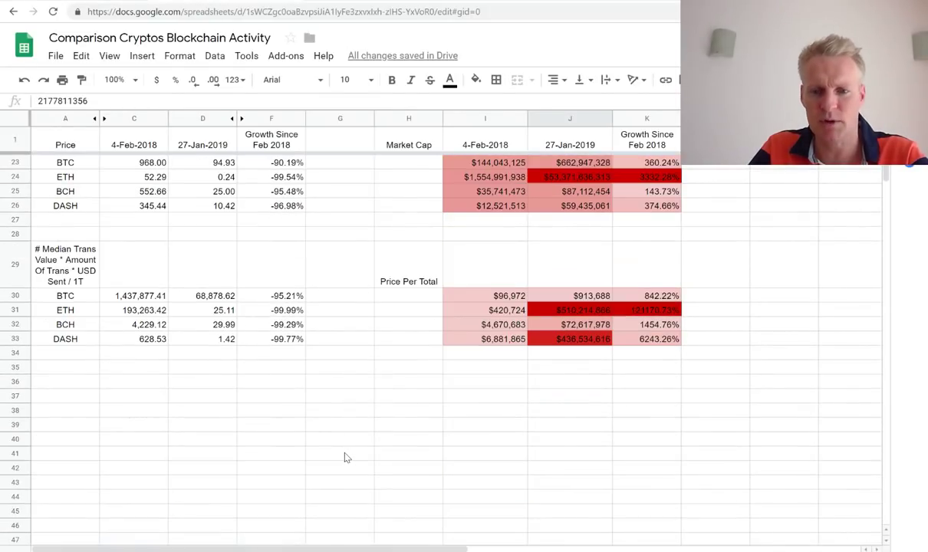
scroll(345, 457, "up", 3)
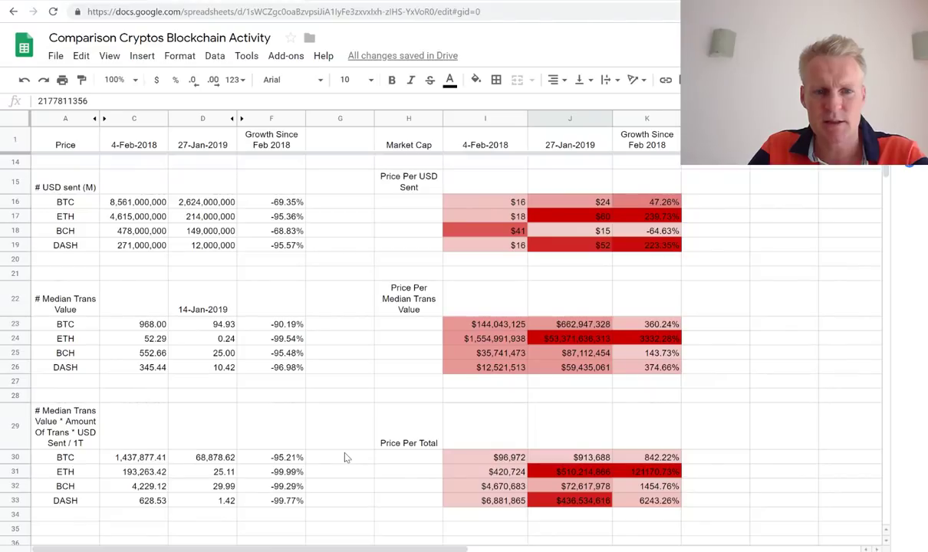
left_click(396, 288)
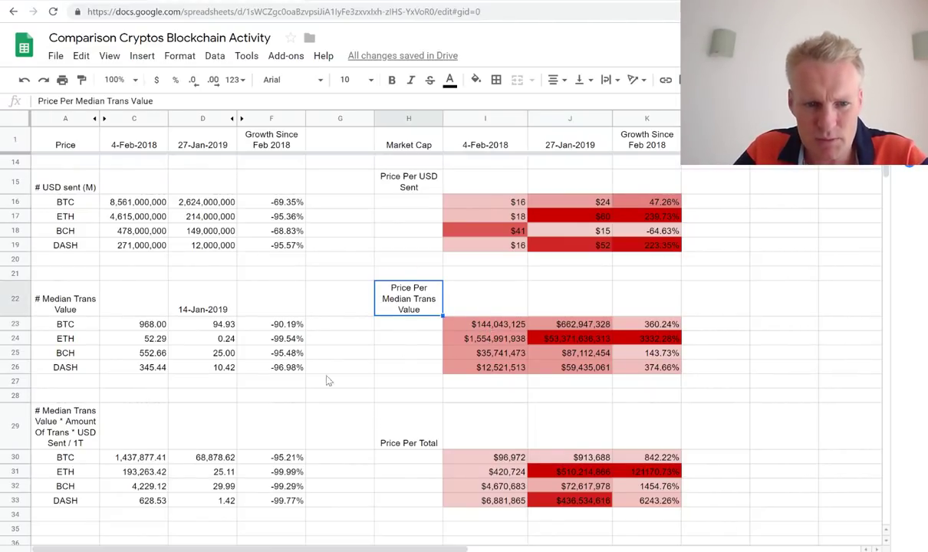
left_click(205, 372)
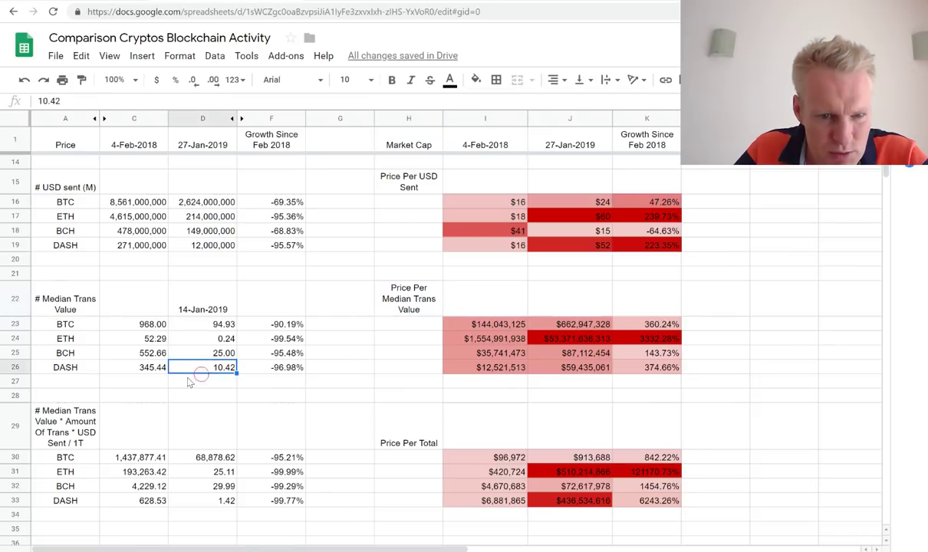
key("Left")
left_click(196, 374)
left_click_drag(269, 351, 285, 366)
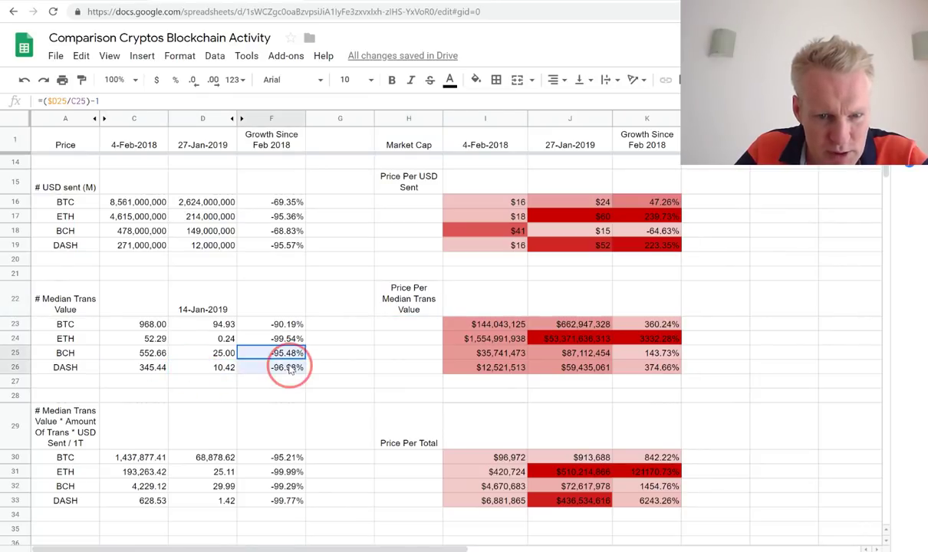
left_click(142, 369)
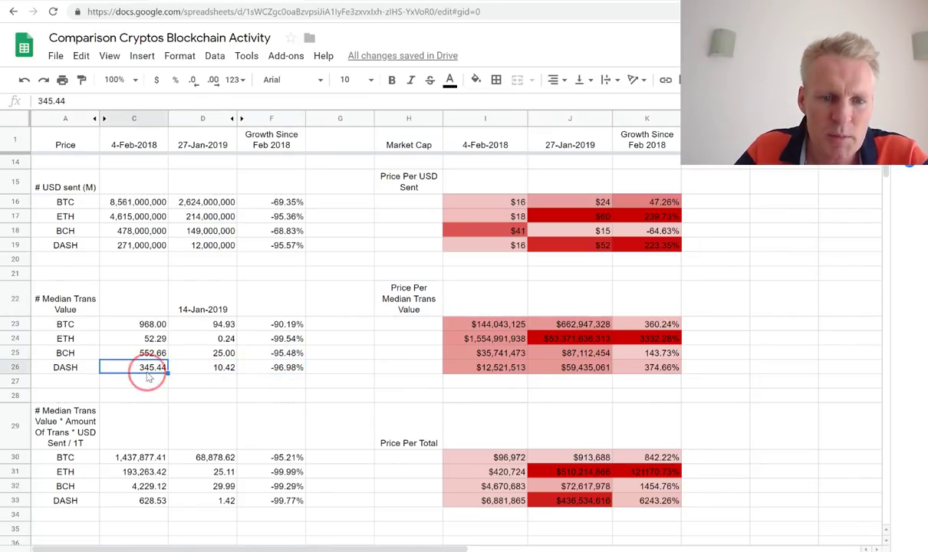
left_click(199, 371)
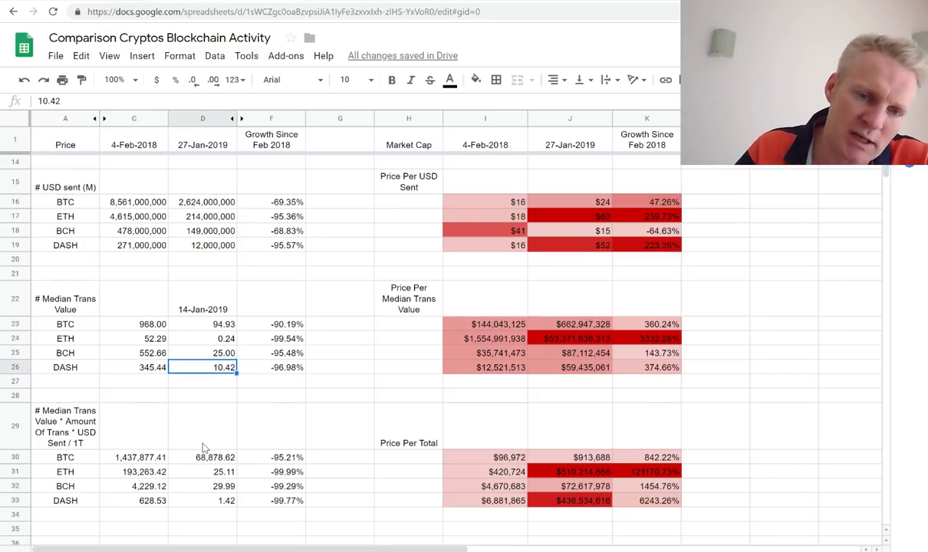
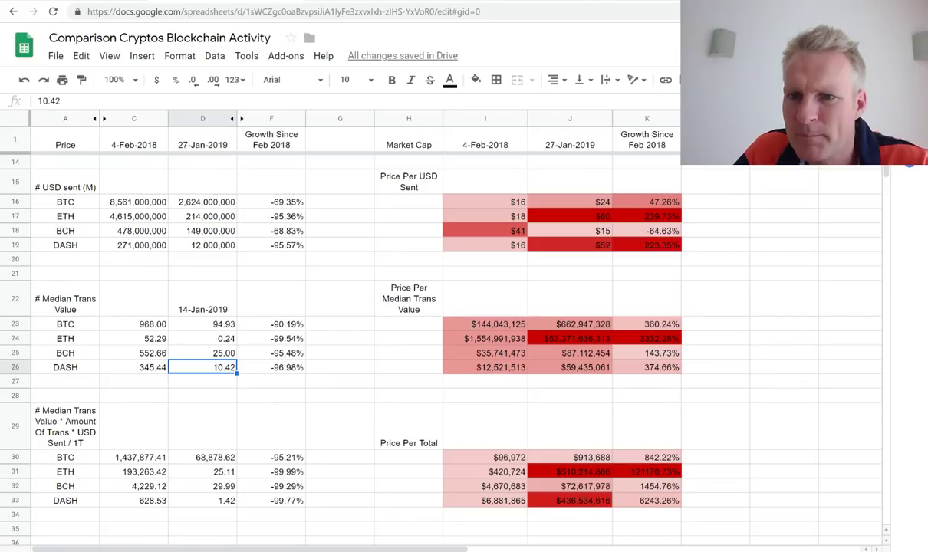
left_click(843, 11)
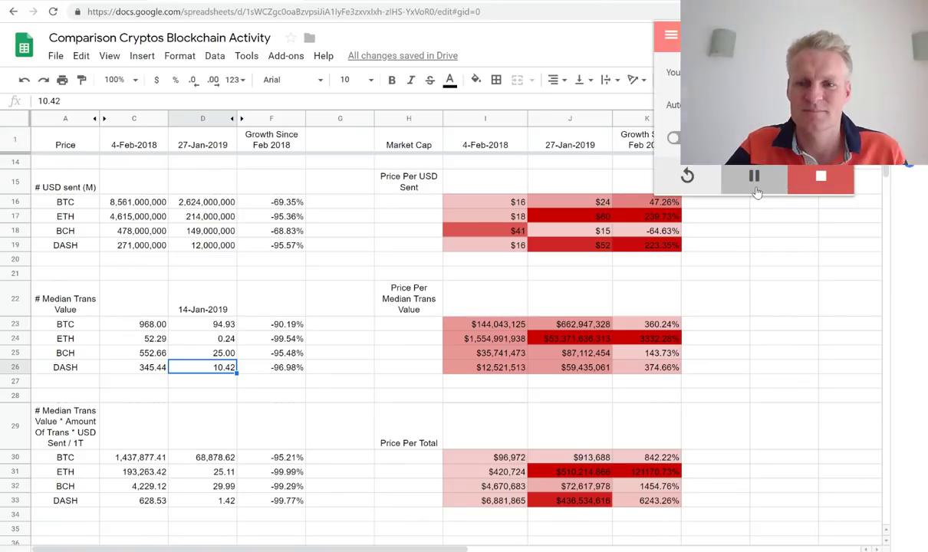
left_click(760, 265)
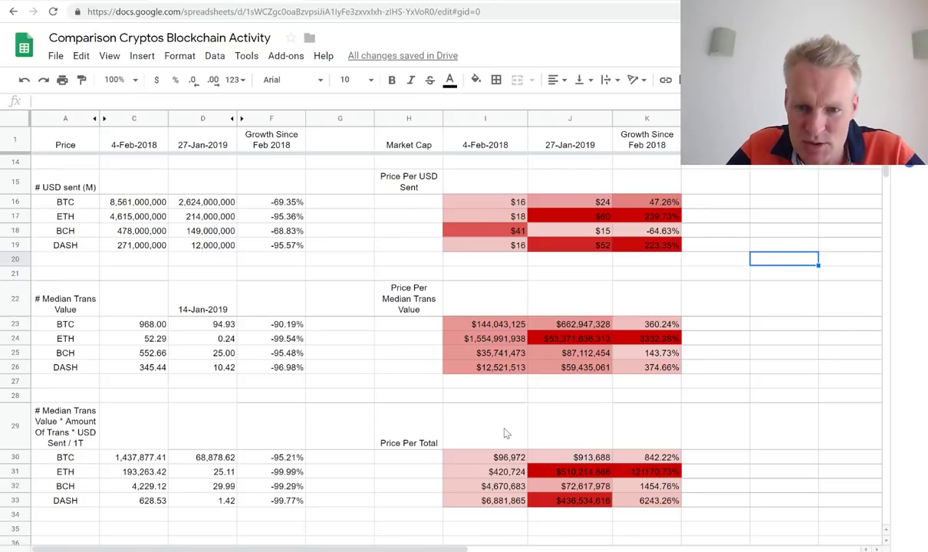
Examine the Price Per Median Trans Value section, comparing ETH's values for both dates with BTC's
left_click(431, 300)
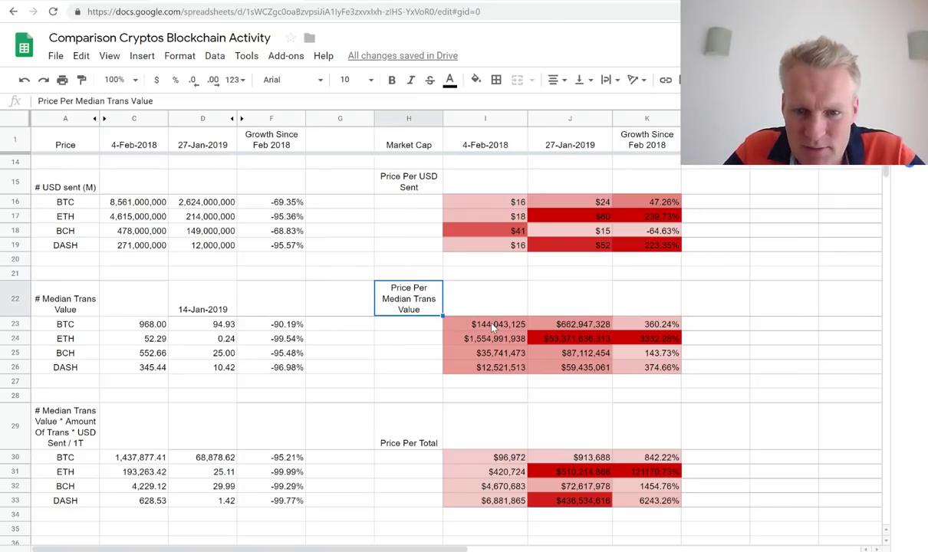
left_click(502, 370)
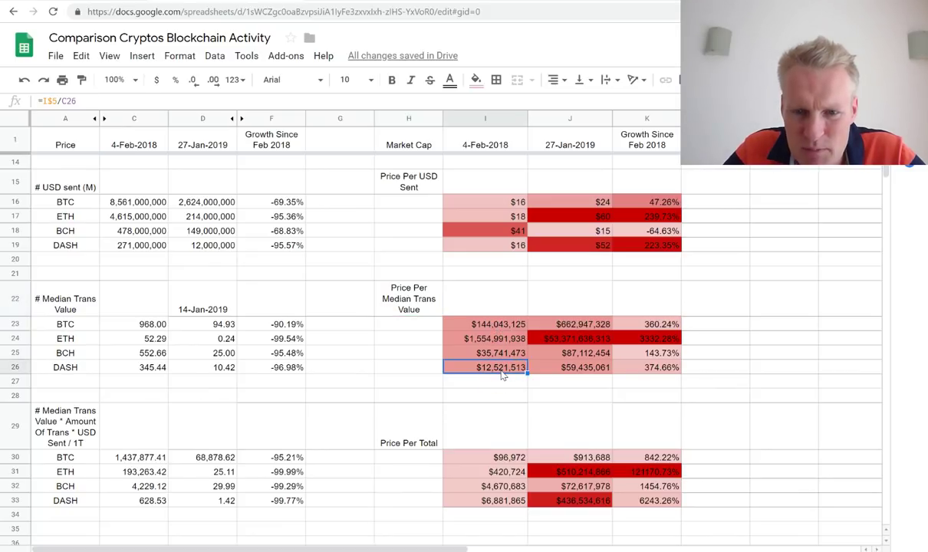
left_click(552, 325)
left_click(559, 341)
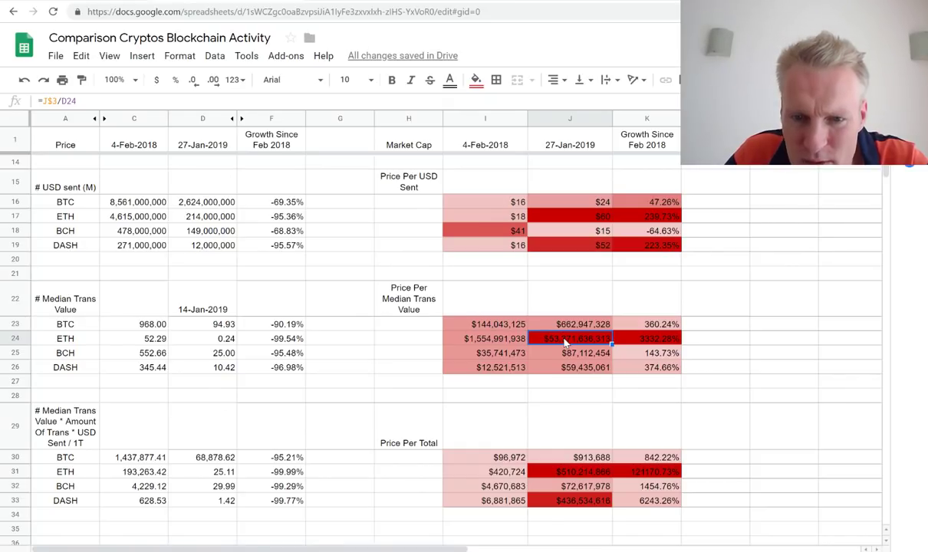
key("Left")
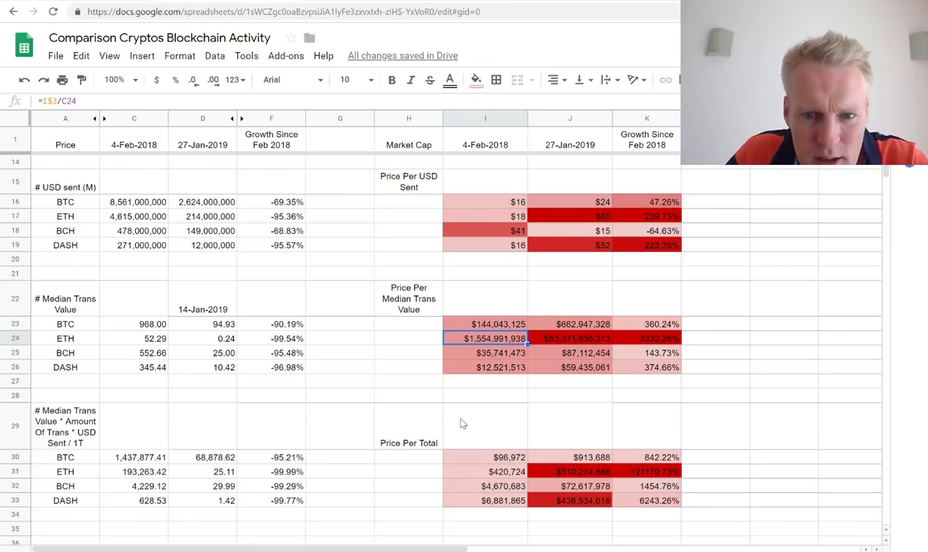
left_click(490, 328)
left_click(492, 335)
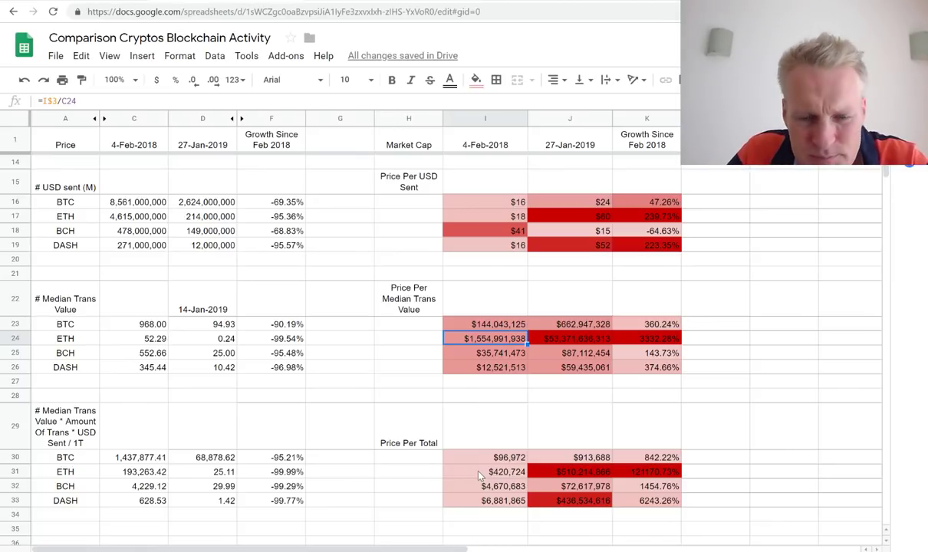
Compare the February 2018 price per median transaction value of BCH with that of DASH
left_click(505, 356)
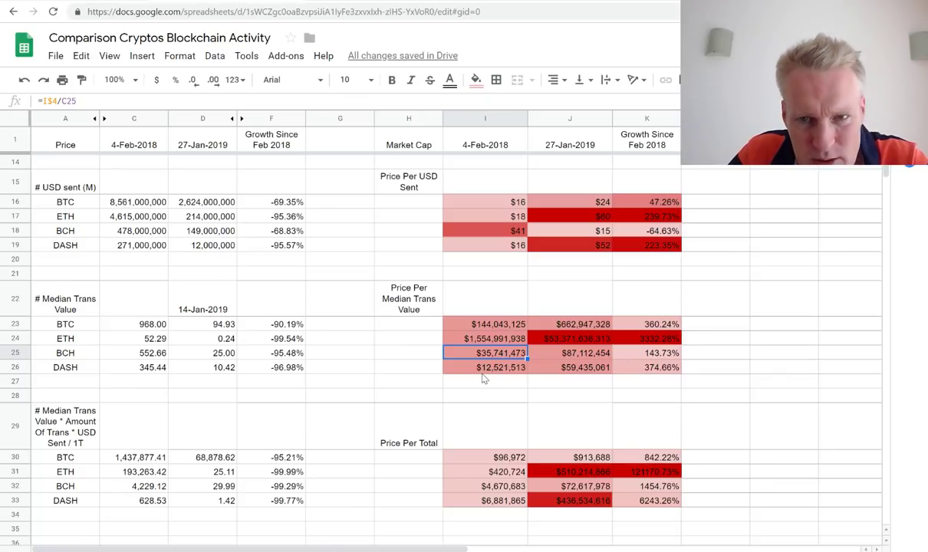
key("Down")
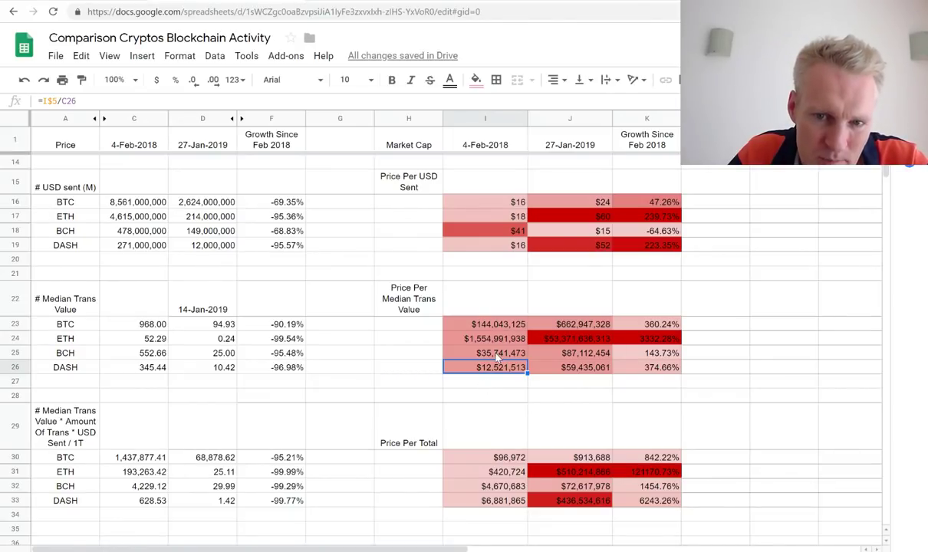
left_click(497, 356)
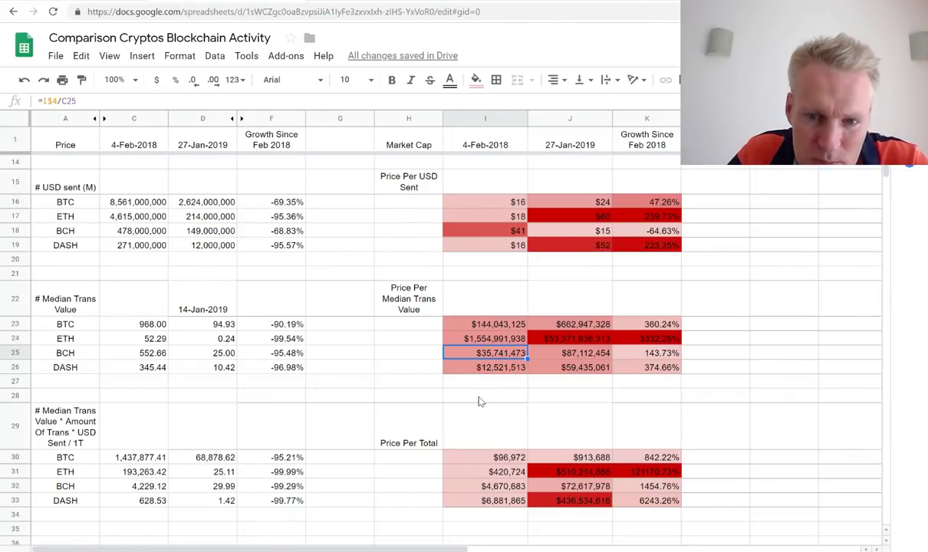
left_click(495, 370)
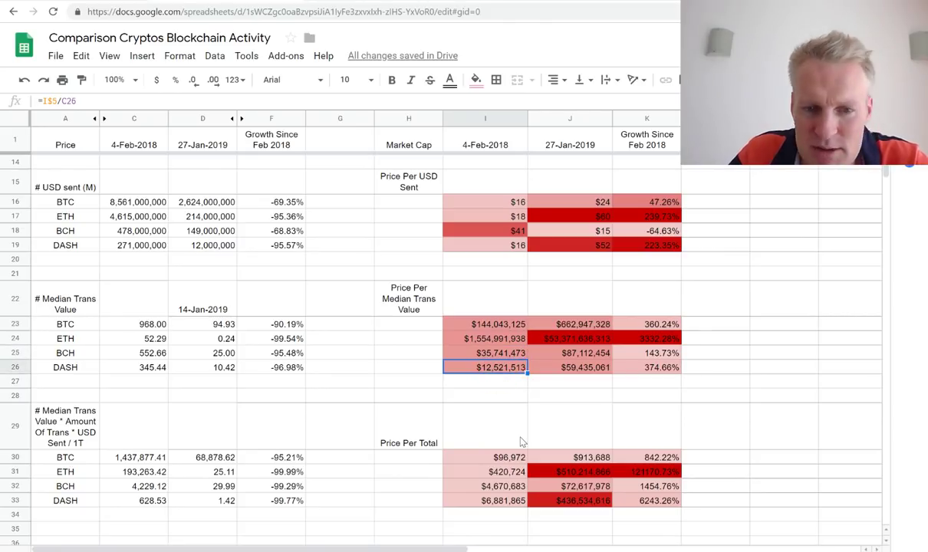
Review the January 2019 price per median transaction value from BTC to DASH, comparing BCH with DASH
left_click(556, 326)
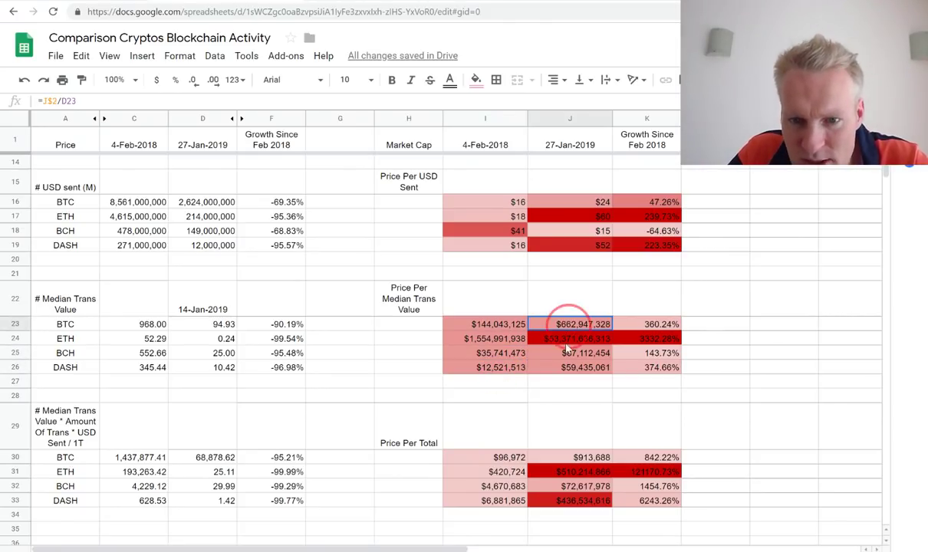
left_click(564, 370, "shift")
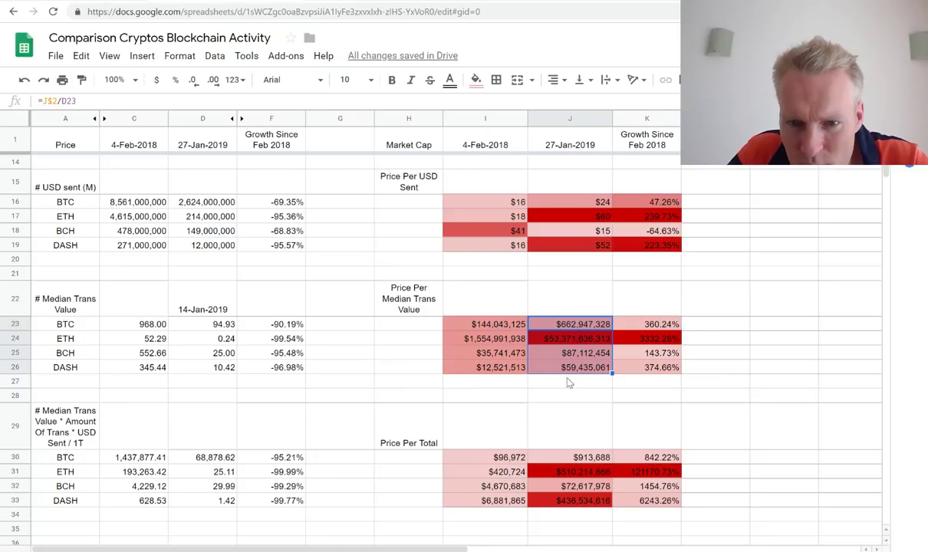
left_click(569, 381)
left_click(569, 368)
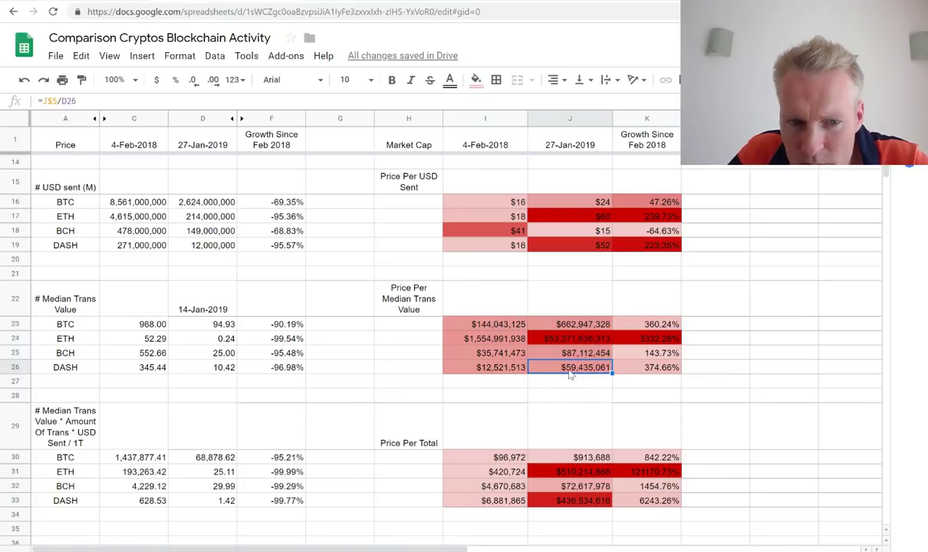
left_click(586, 354)
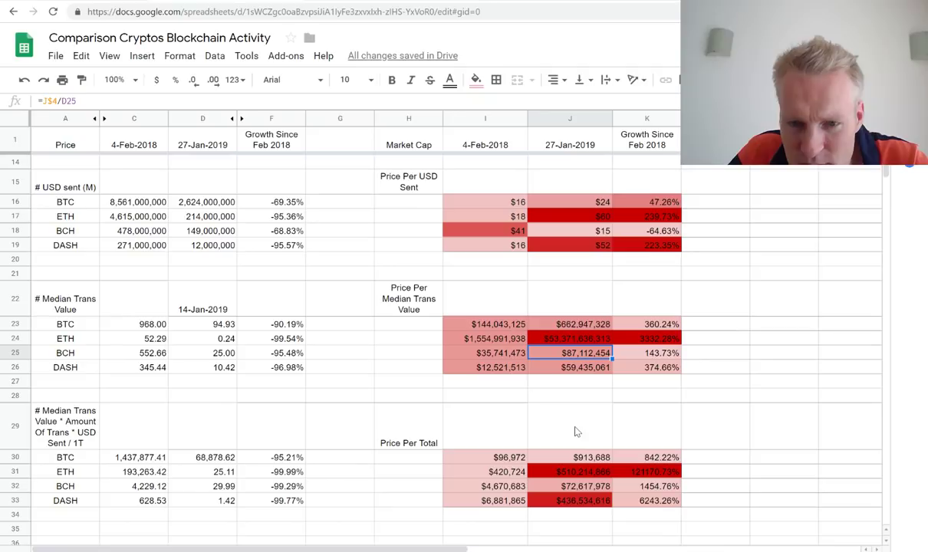
left_click(585, 370)
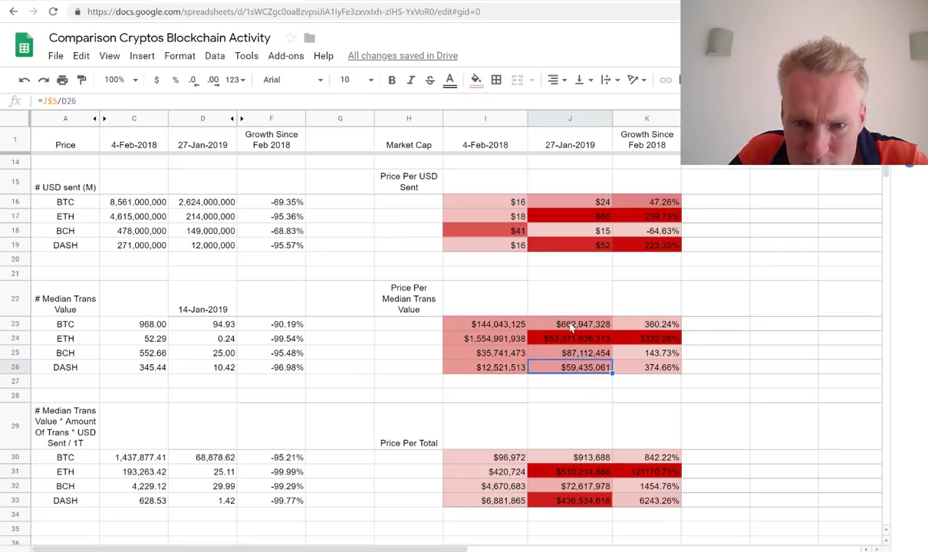
Check BTC's January 2019 price per median transaction value against ETH's in the same column
left_click(571, 326)
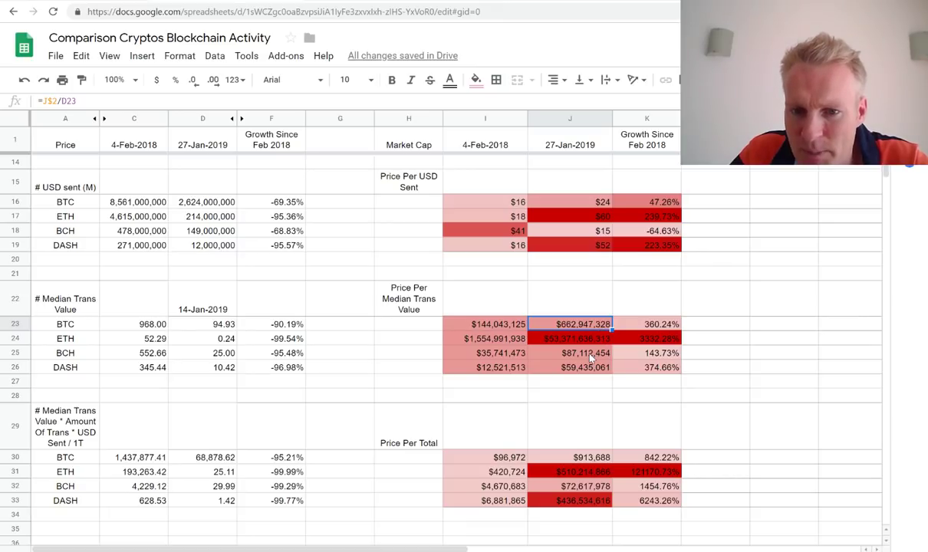
key("Down")
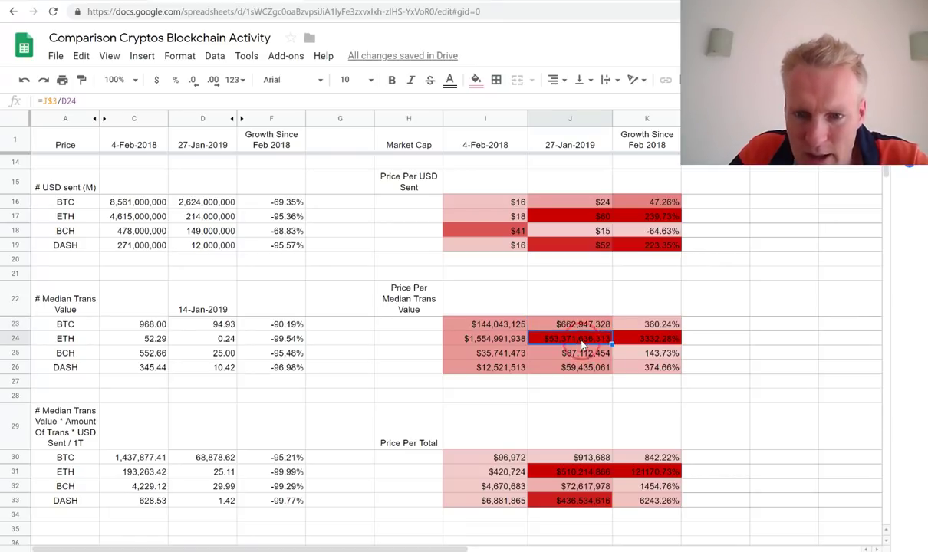
left_click(570, 397)
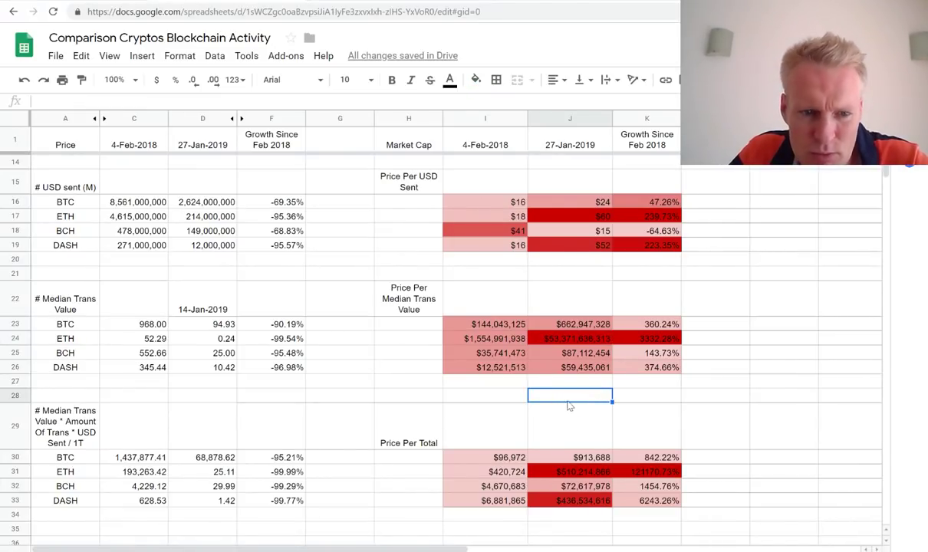
Examine the combined metric's heading and trace its components: median transaction value, USD sent and number of transactions
left_click(79, 435)
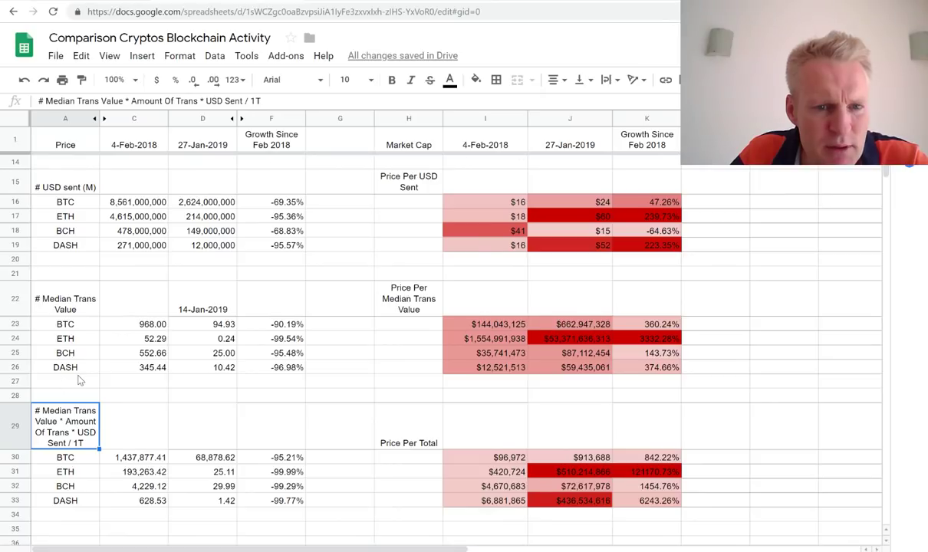
scroll(79, 380, "up", 5)
left_click(69, 464)
left_click(76, 358)
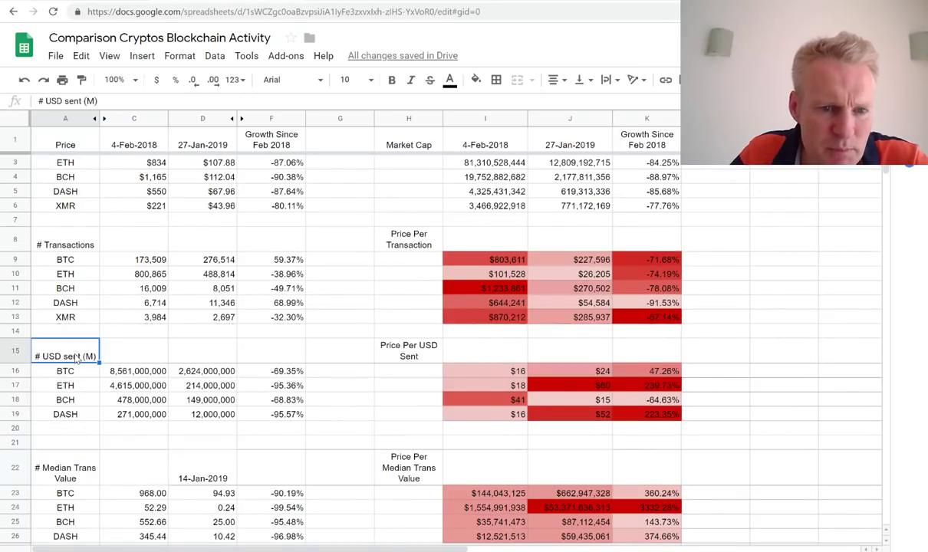
left_click(83, 238)
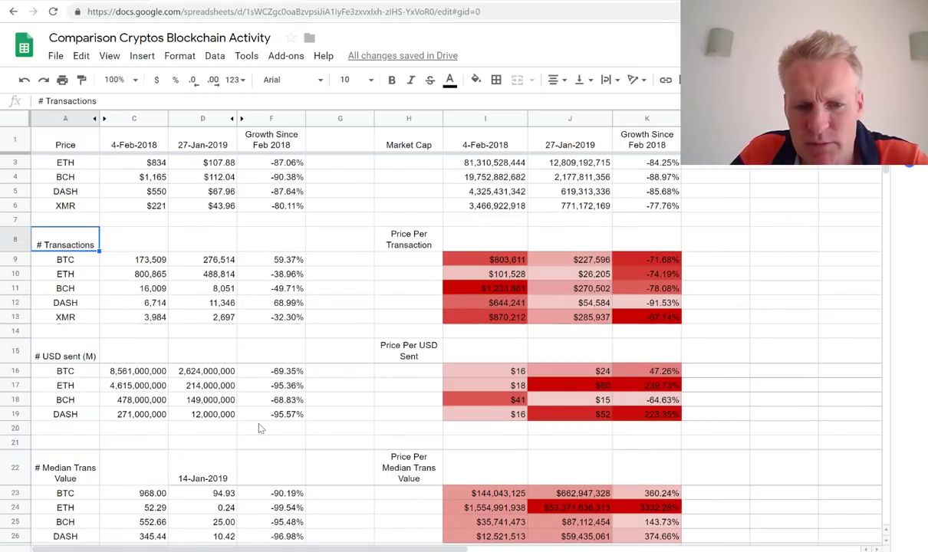
Check ETH's February 2018 market cap and return to the Price Per Total section
scroll(261, 428, "down", 7)
scroll(261, 428, "up", 7)
left_click(480, 176)
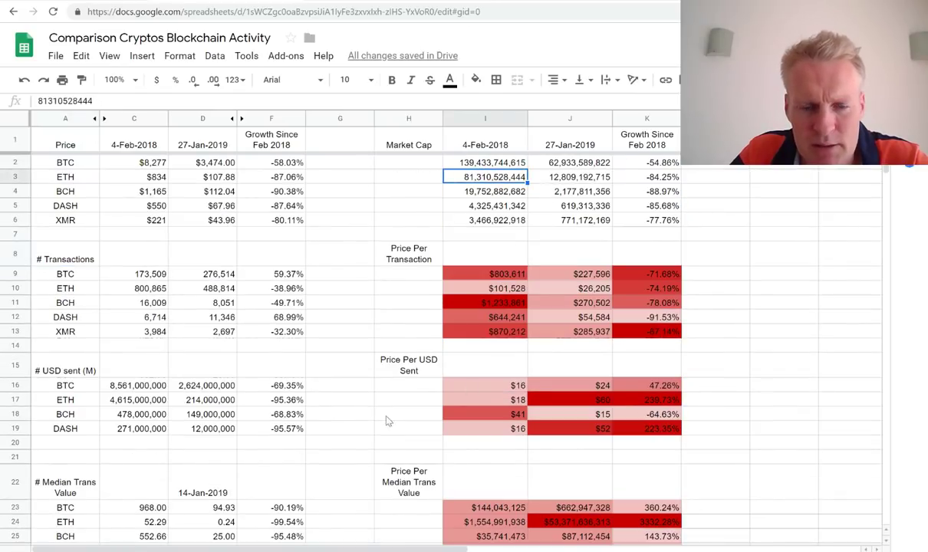
scroll(360, 422, "down", 7)
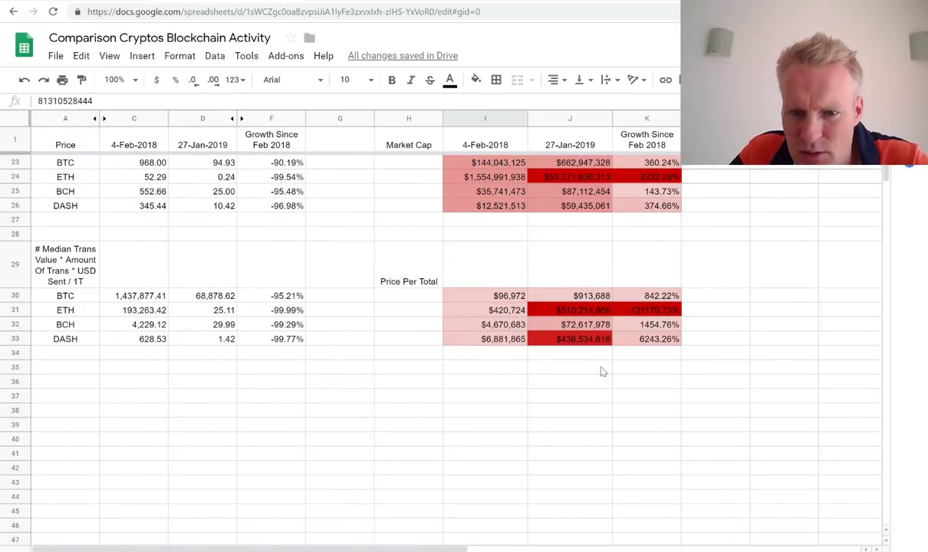
Compare the January 2019 Price Per Total of ETH, DASH, BTC and BCH, and check the combined metric's heading
left_click(591, 314)
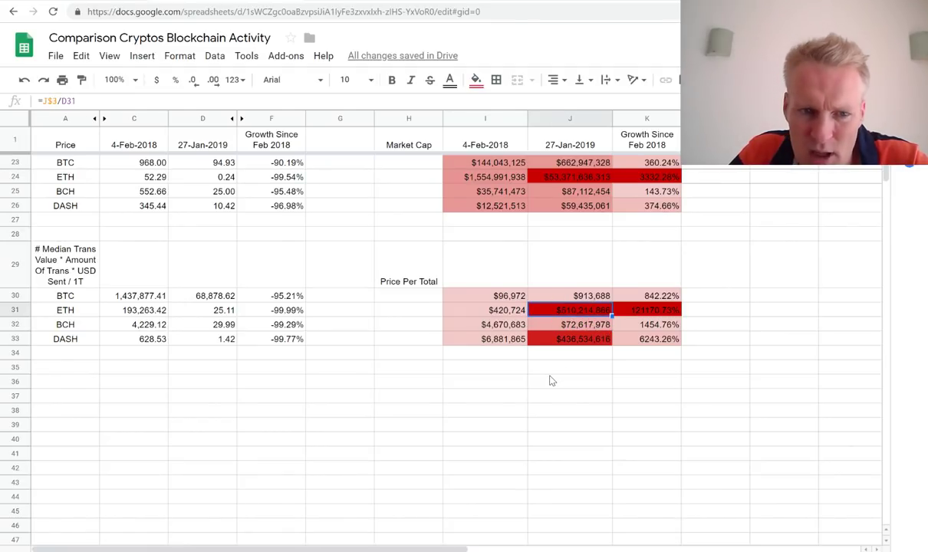
left_click(584, 339)
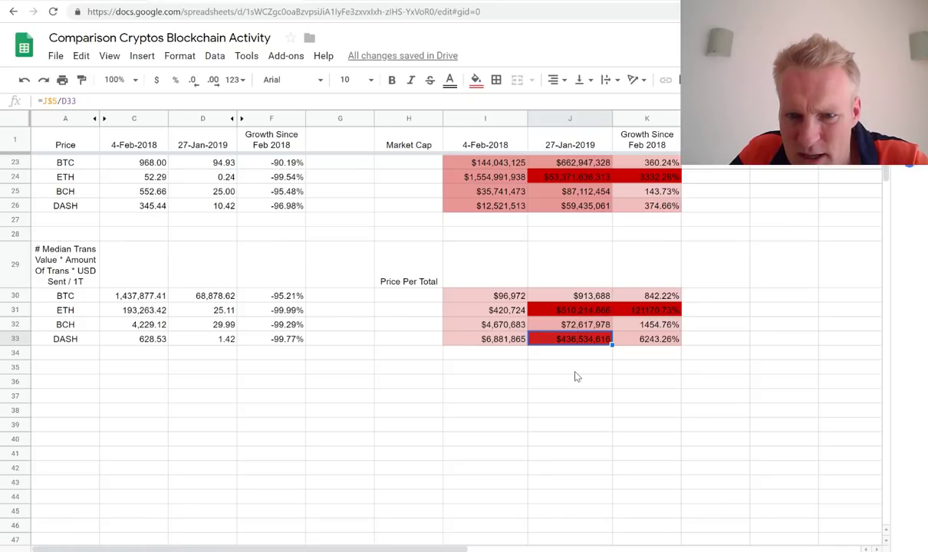
left_click(591, 299)
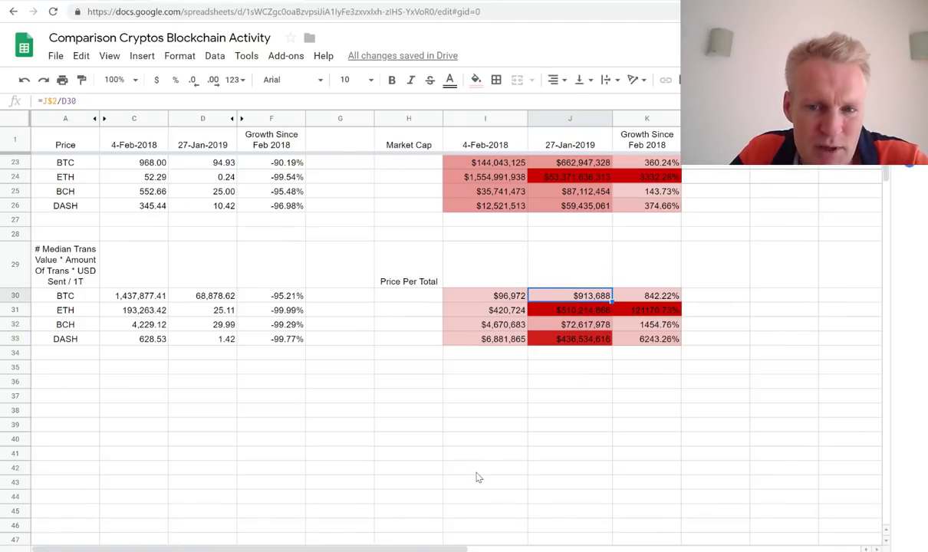
left_click(544, 325)
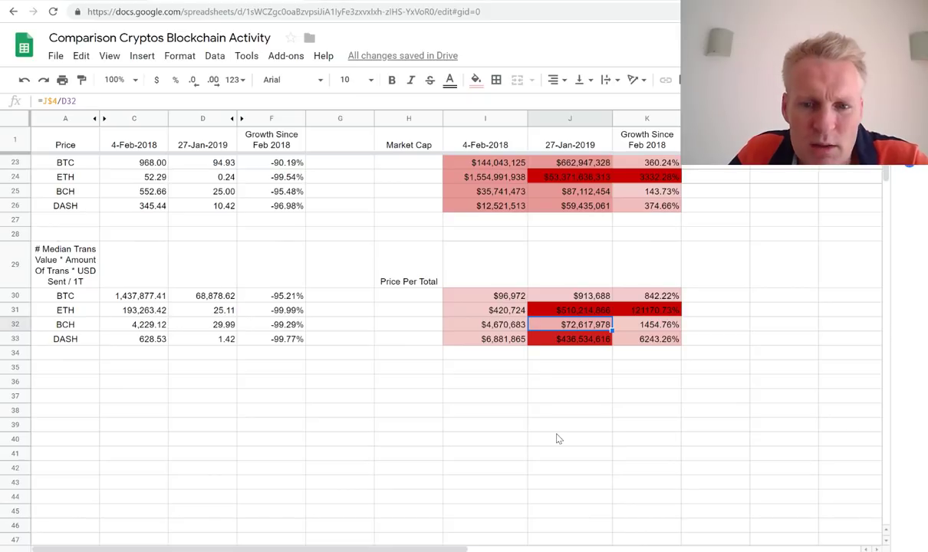
left_click(80, 258)
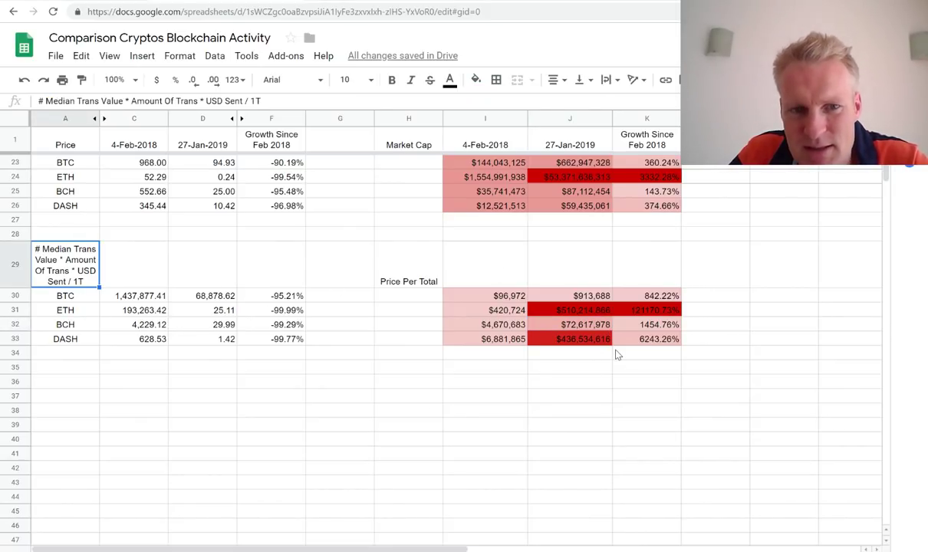
Compare BCH's price per median transaction value across both dates and highlight the February 2018 values from BTC to DASH
scroll(567, 406, "up", 2)
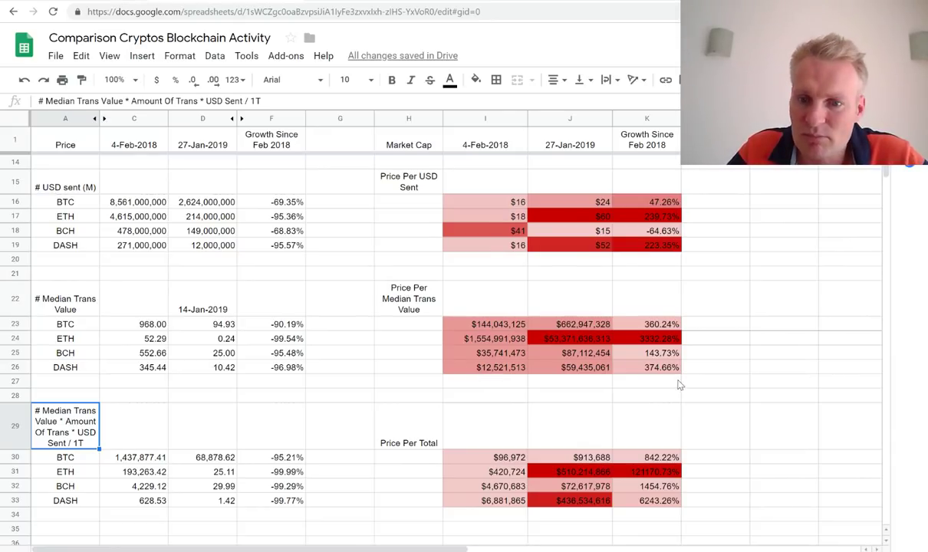
left_click(594, 356)
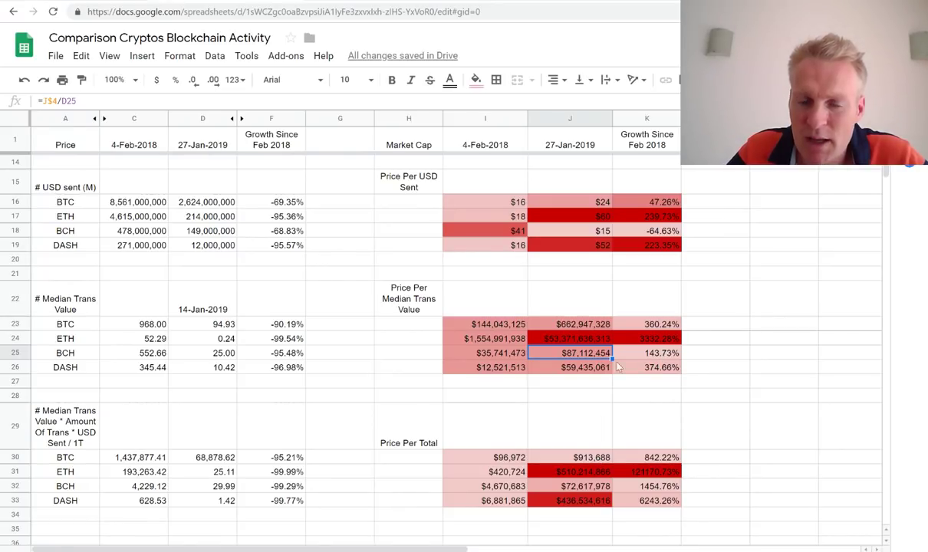
left_click(513, 355)
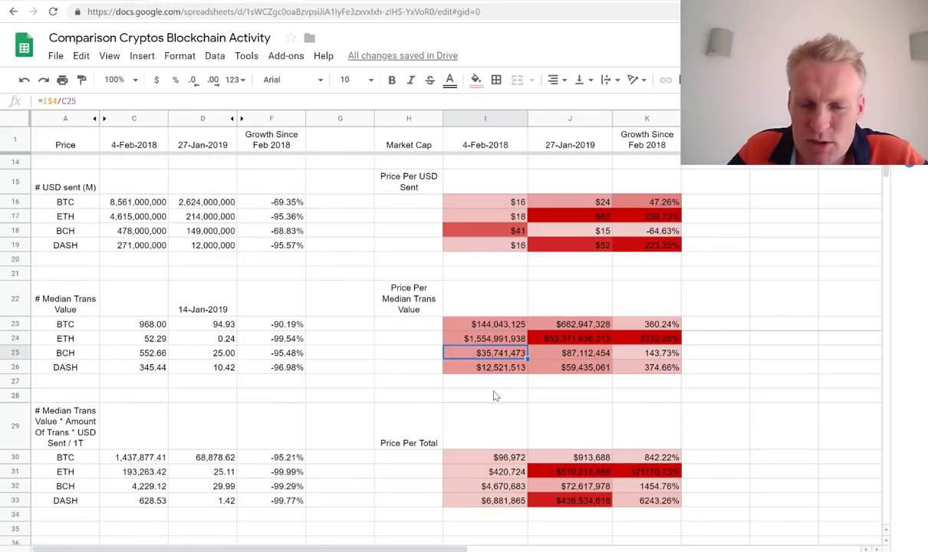
key("Right")
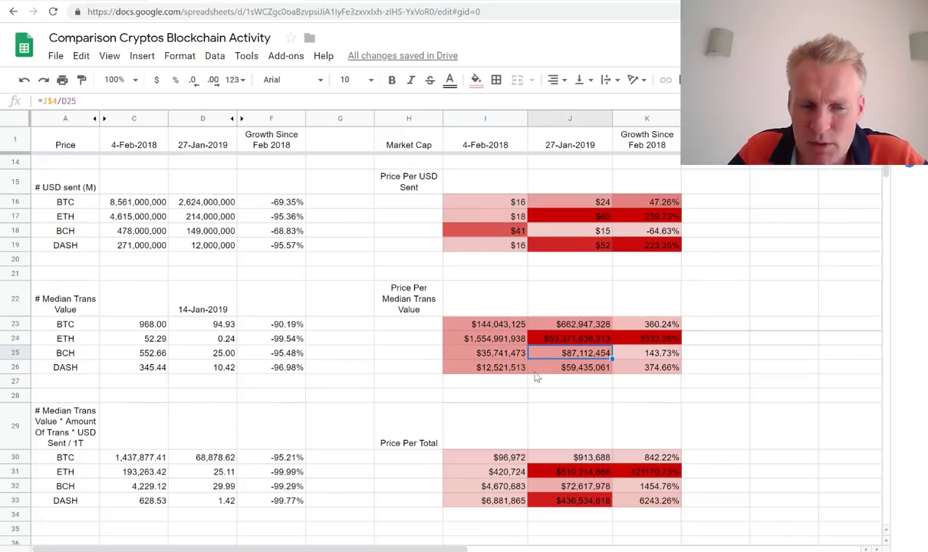
key("Left")
left_click(502, 326)
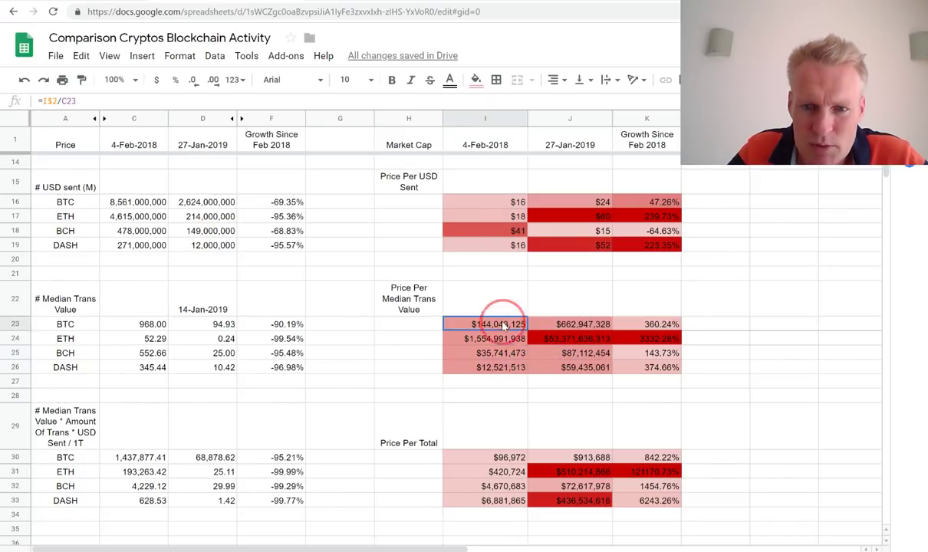
left_click_drag(502, 326, 502, 381)
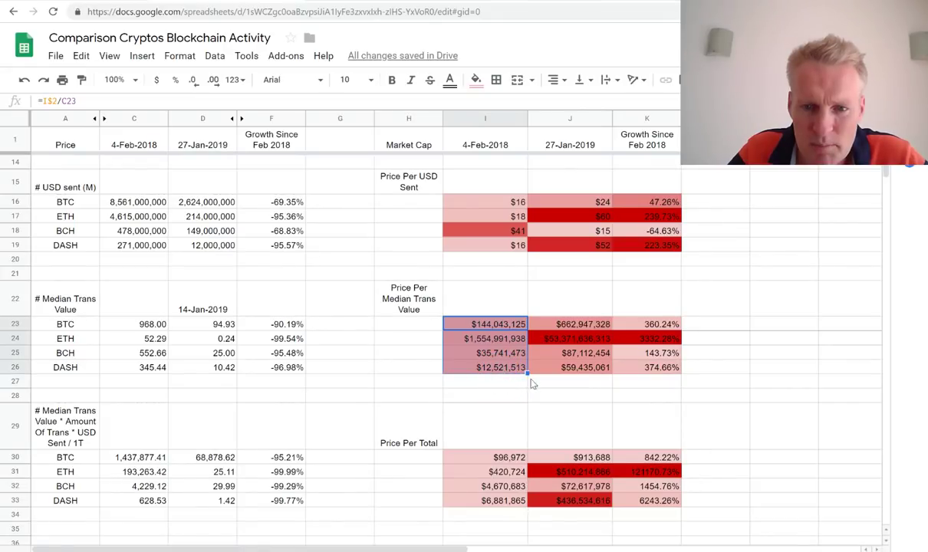
Check BCH's January 2019 price per median transaction value against its February 2018 value and DASH's January 2019 value
left_click(546, 352)
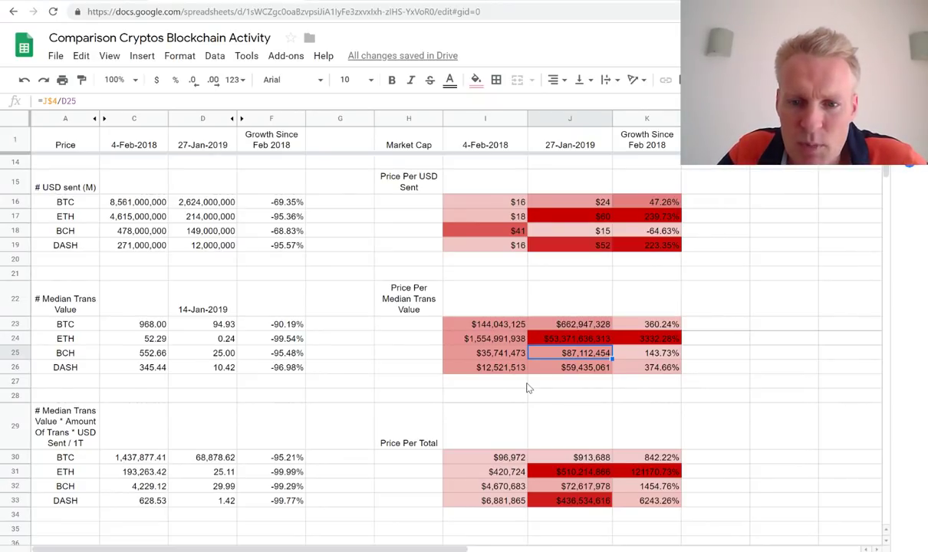
left_click(485, 351)
left_click(538, 351)
left_click(536, 367)
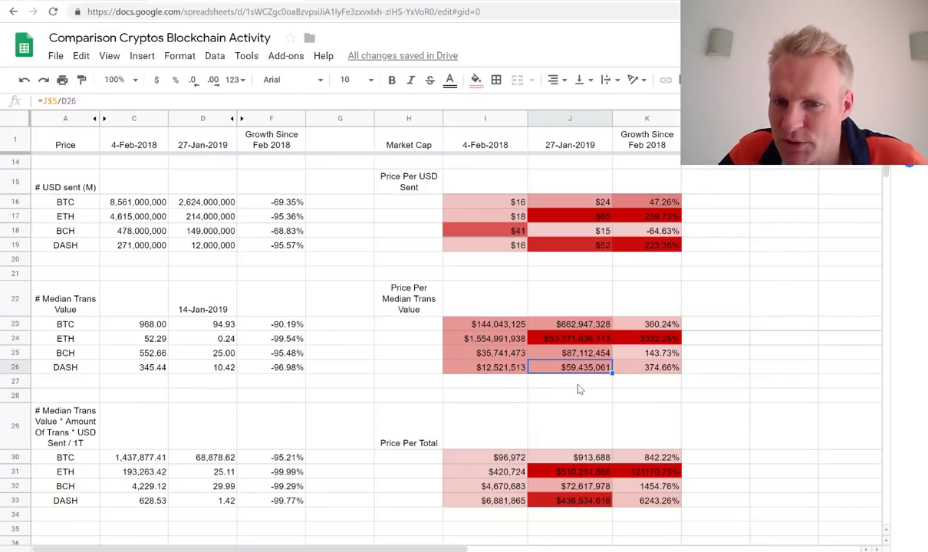
left_click(548, 349)
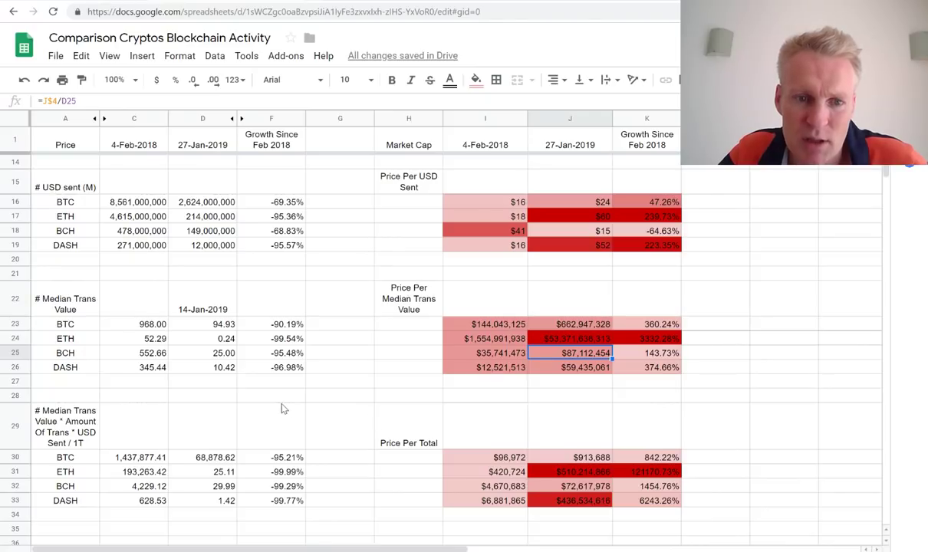
Review BCH's January 2019 transactions, USD sent and median transaction value, and compare its price per median value with DASH's
scroll(279, 407, "up", 4)
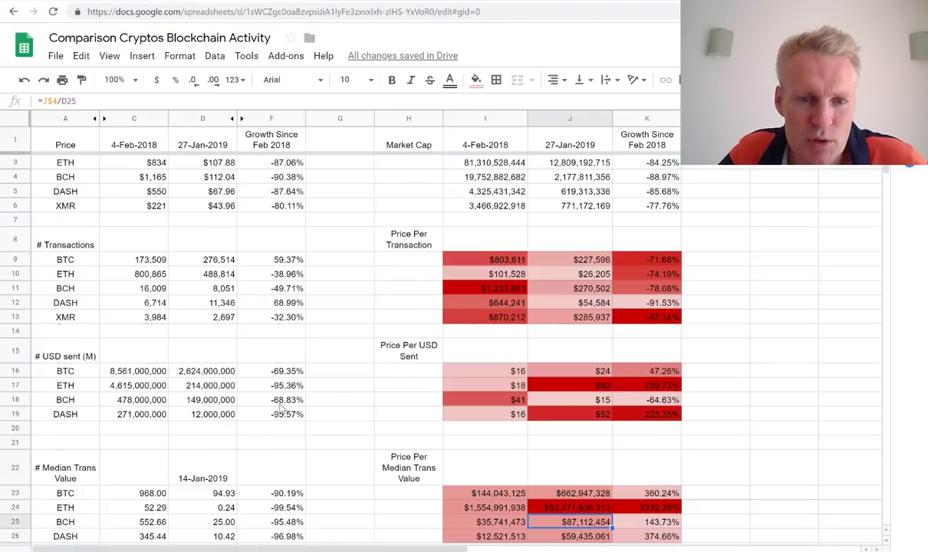
left_click(205, 289)
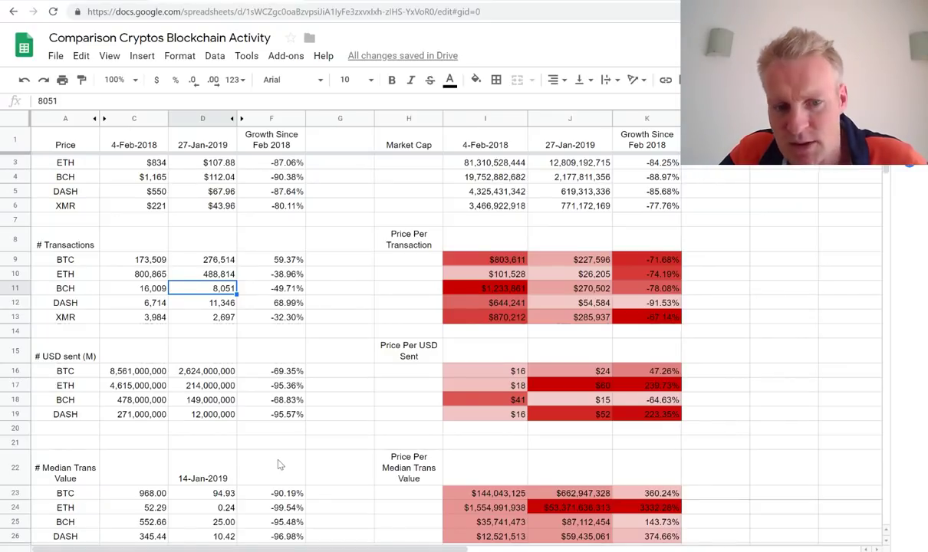
left_click(218, 398)
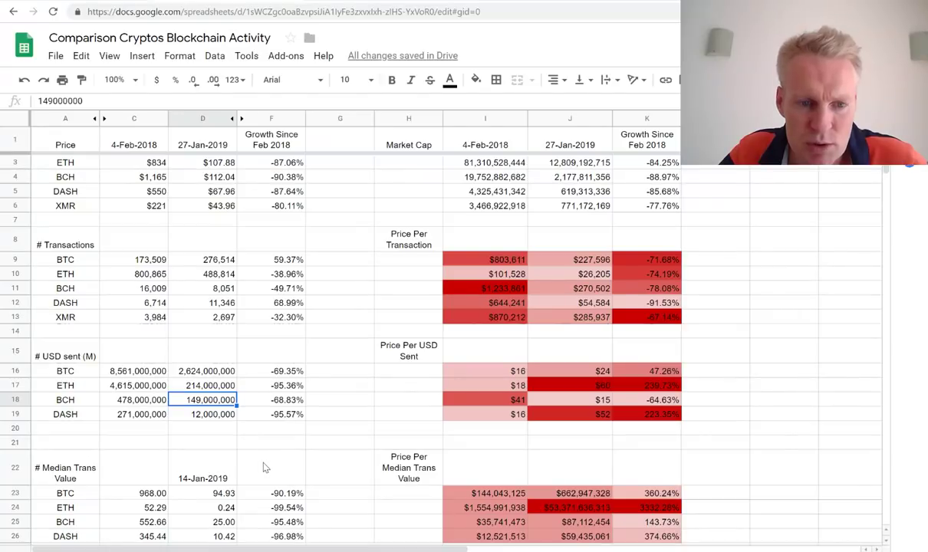
scroll(262, 467, "down", 2)
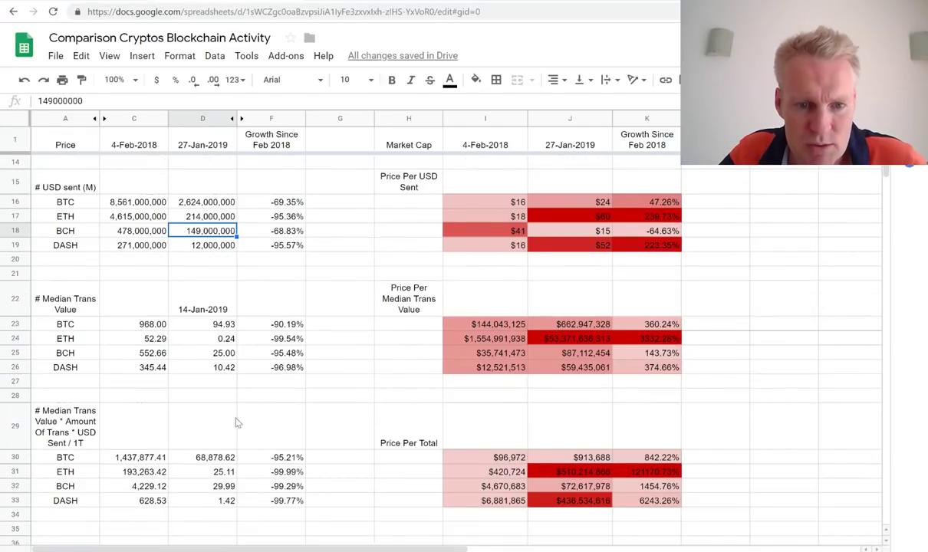
left_click(209, 350)
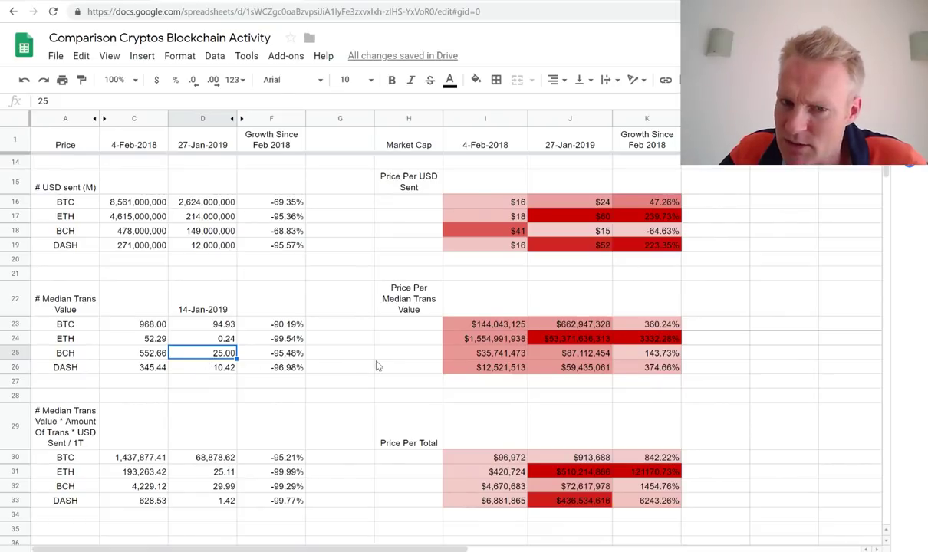
left_click(585, 354)
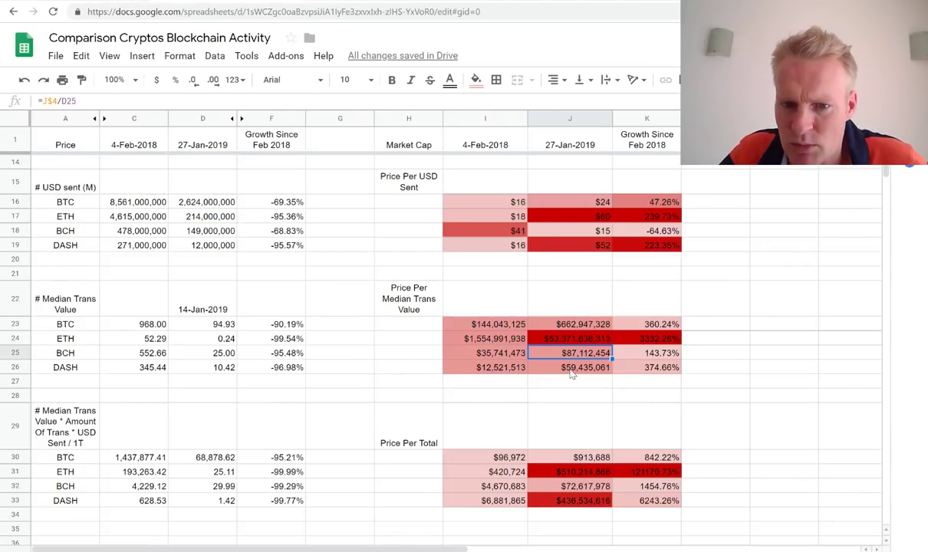
key("Down")
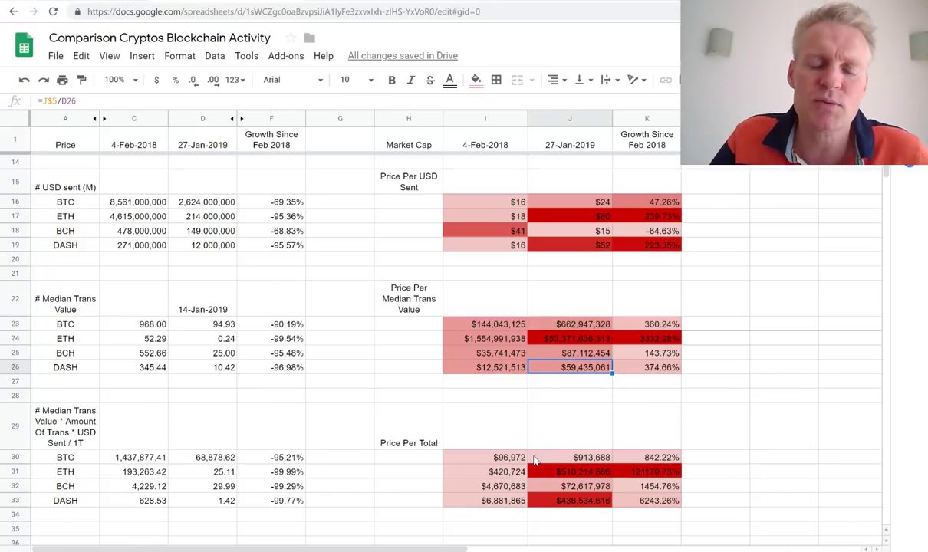
Examine ETH's January 2019 median transaction value and its price per median value, and highlight the ratio's row through growth
left_click(539, 339)
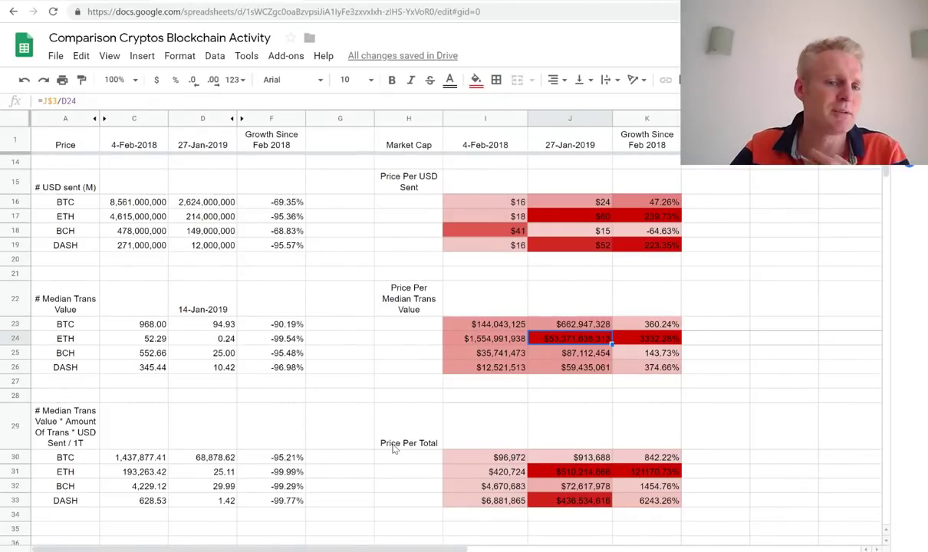
left_click(225, 338)
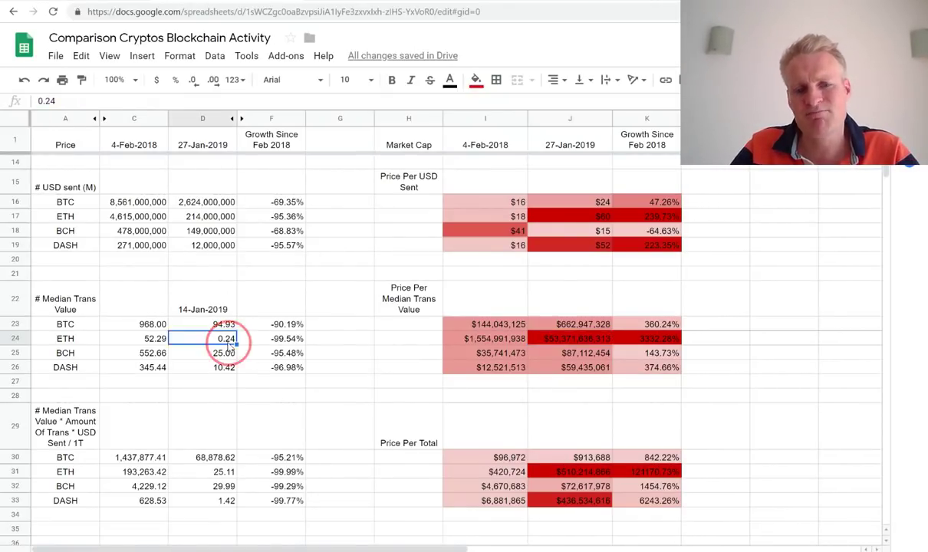
left_click(562, 338)
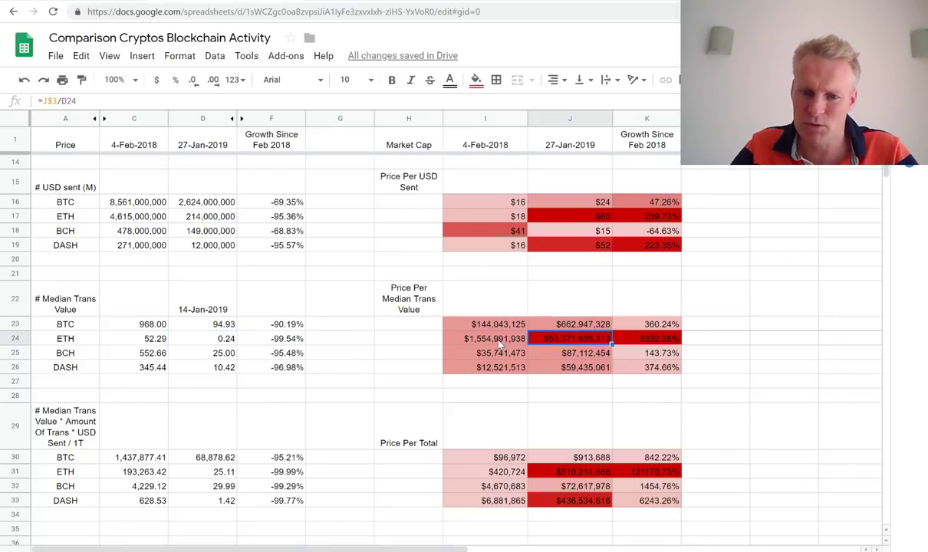
left_click(228, 339)
left_click(566, 339)
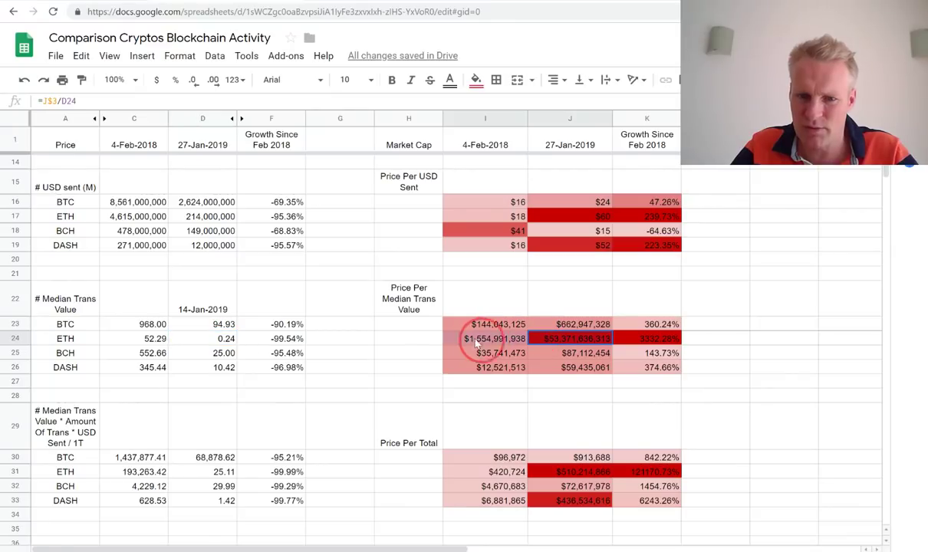
left_click(470, 342)
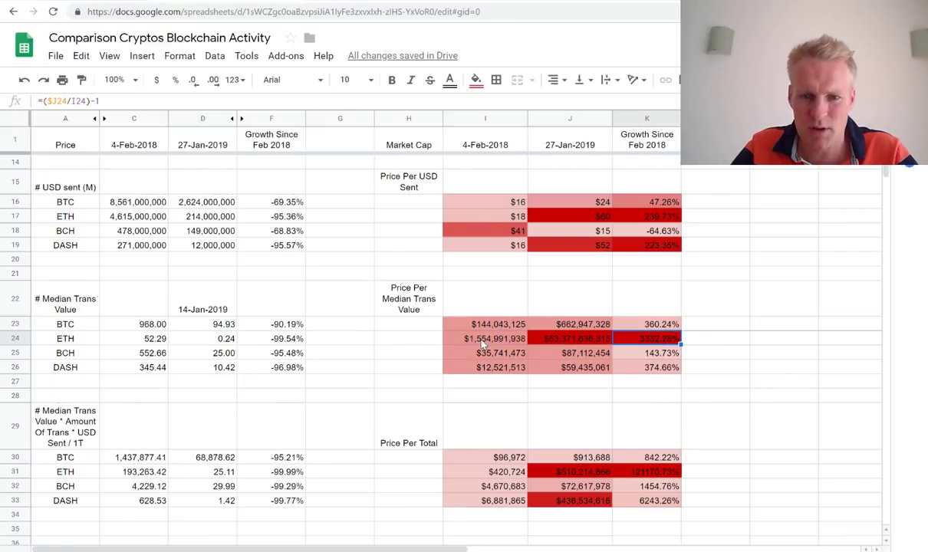
left_click(659, 339, "shift")
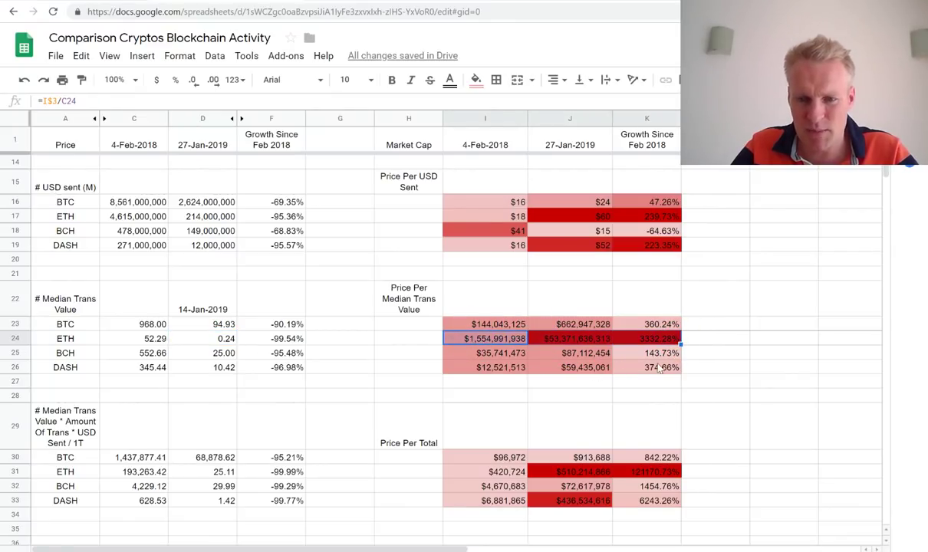
Compare the January 2019 price per median transaction value of BTC, BCH and DASH, and return to the price section
left_click(553, 324)
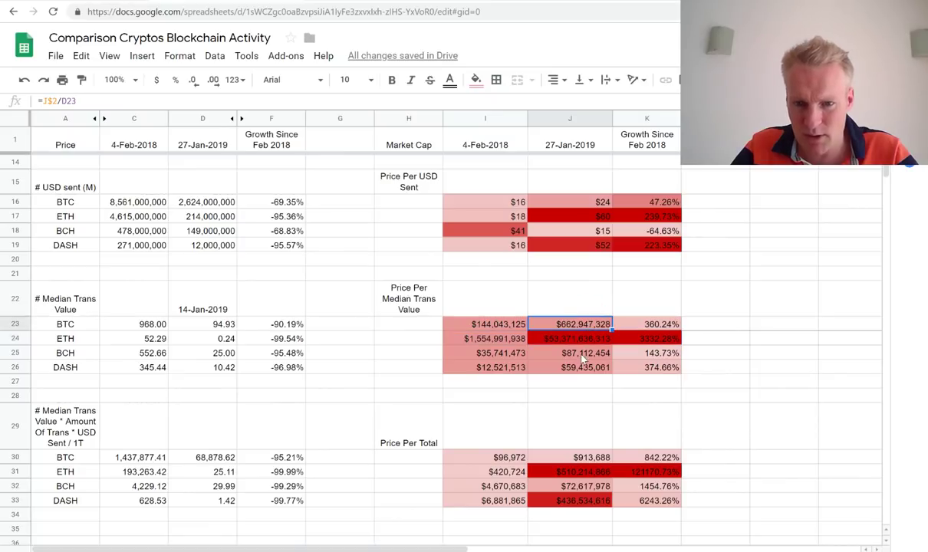
left_click(581, 357)
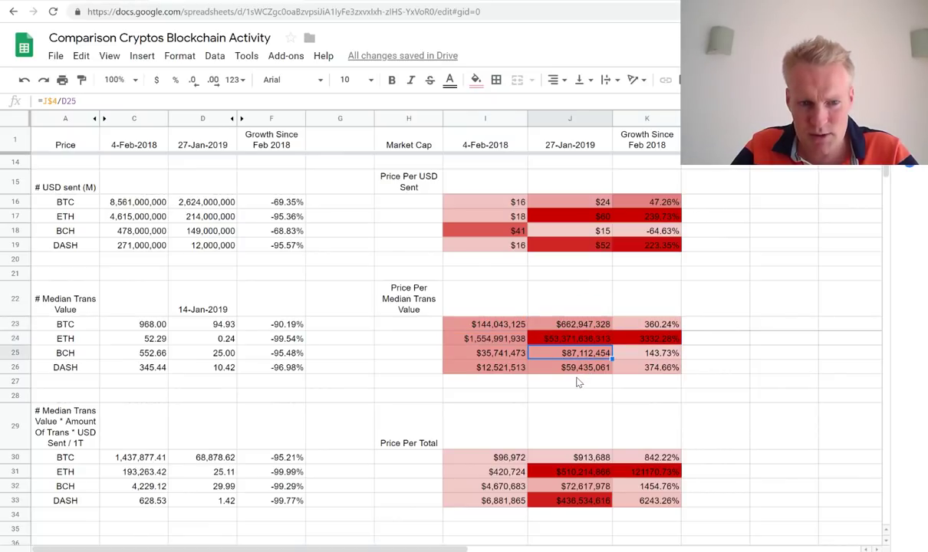
left_click(576, 381)
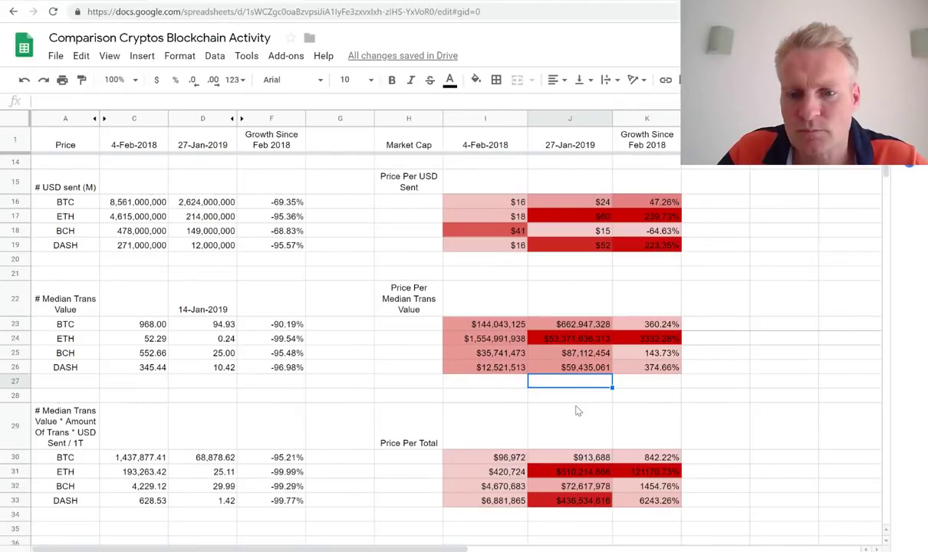
left_click(603, 357)
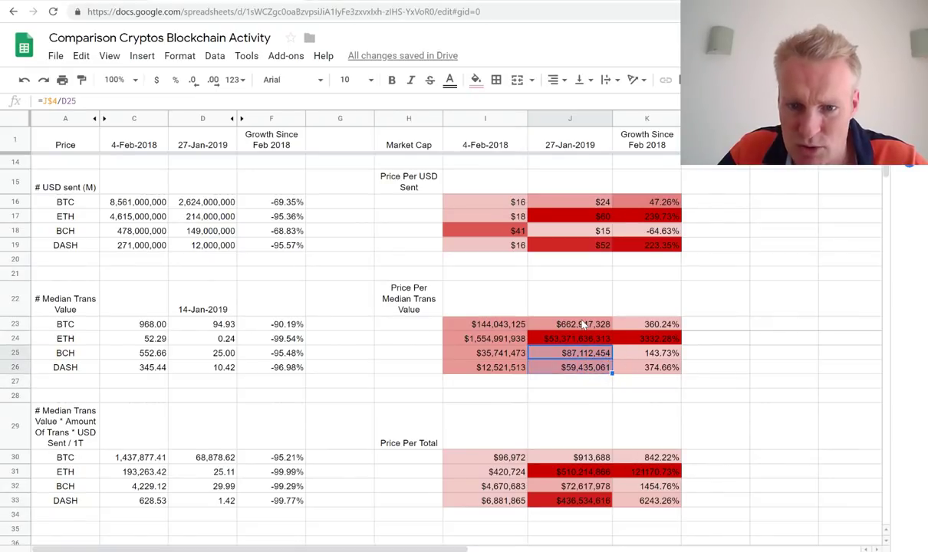
left_click(575, 374)
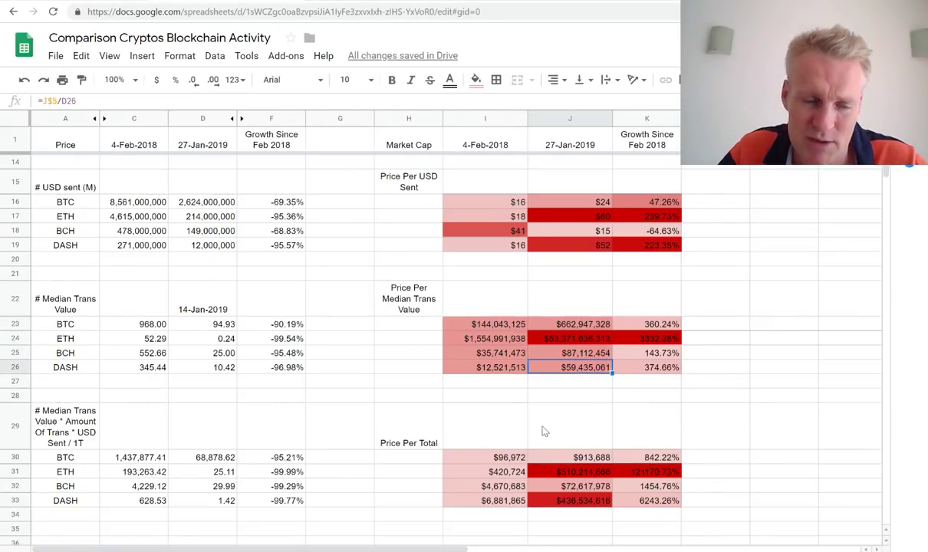
left_click(571, 356)
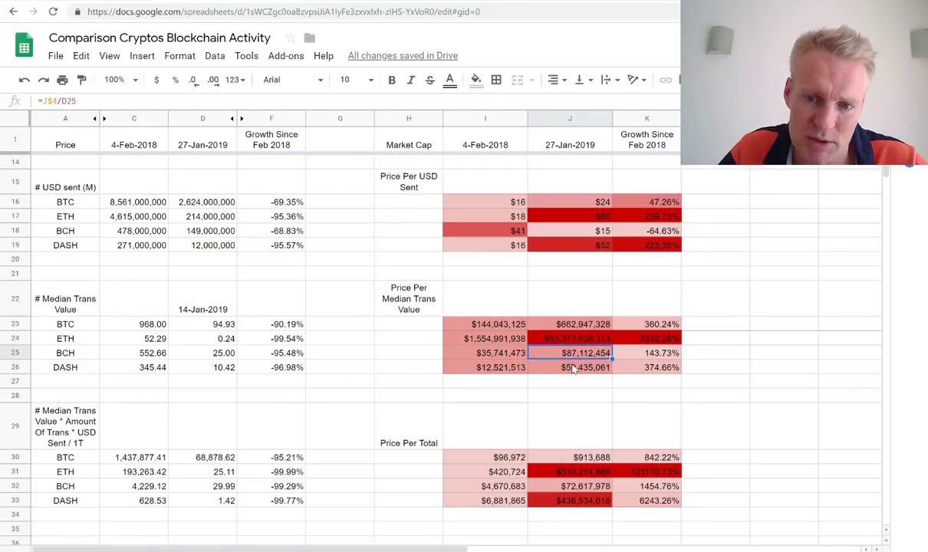
left_click(573, 368)
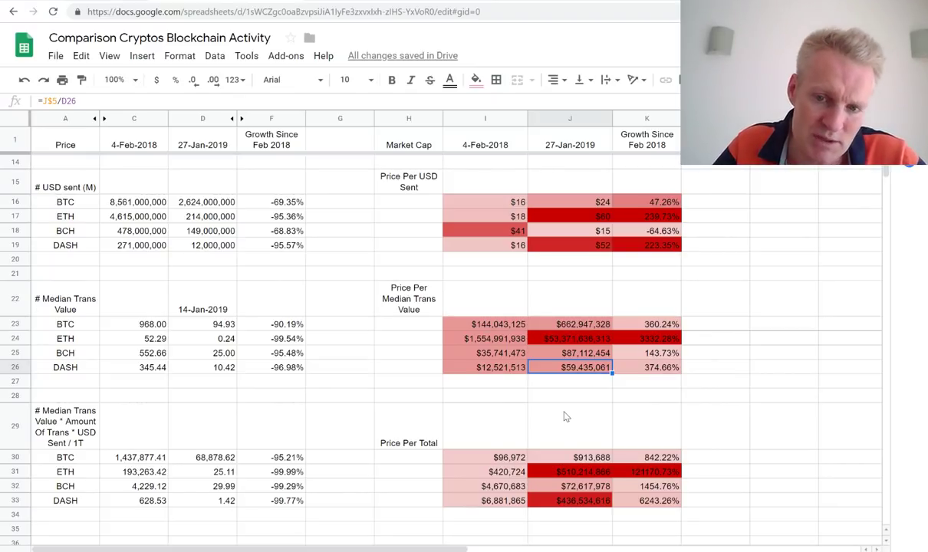
scroll(565, 416, "up", 5)
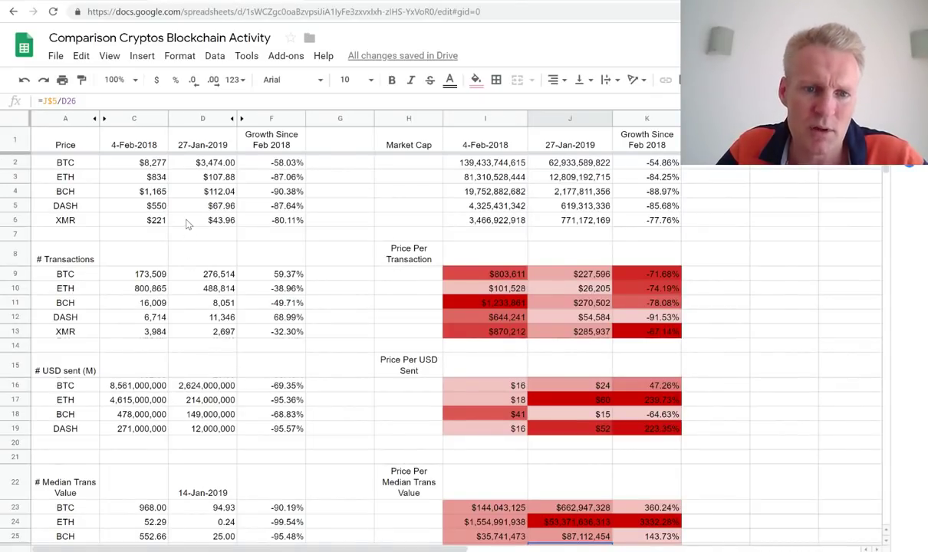
Check XMR's January 2019 transactions and compare its price per transaction with the January 2019 values of BTC, BCH and DASH
left_click(205, 330)
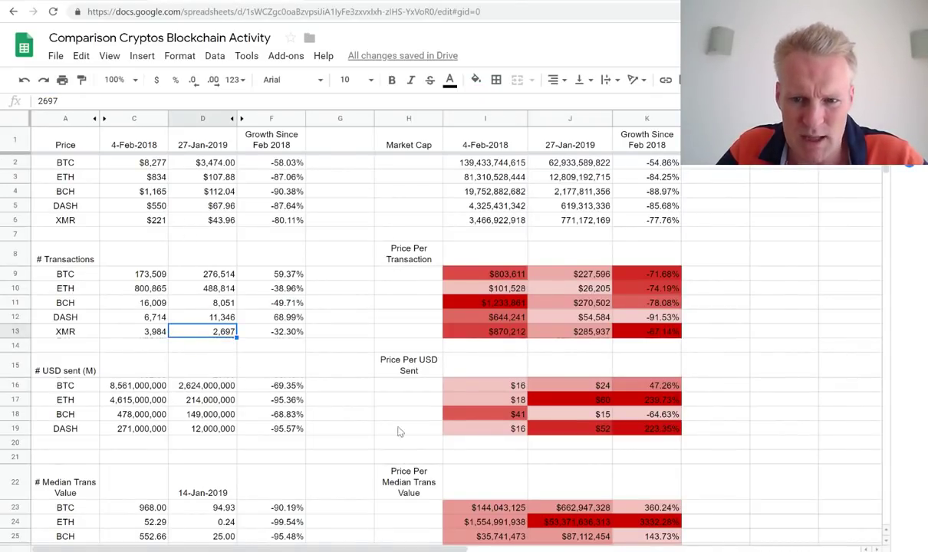
left_click(575, 335)
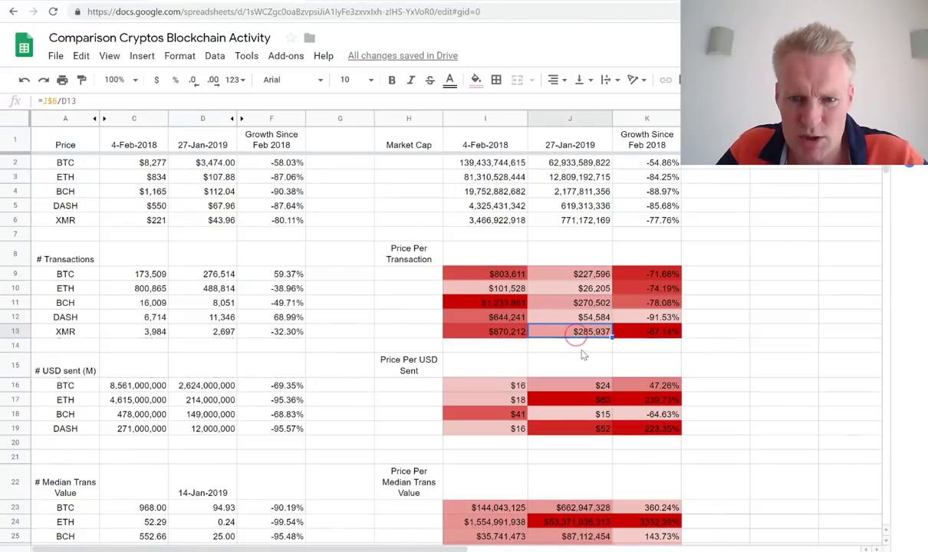
left_click(592, 278)
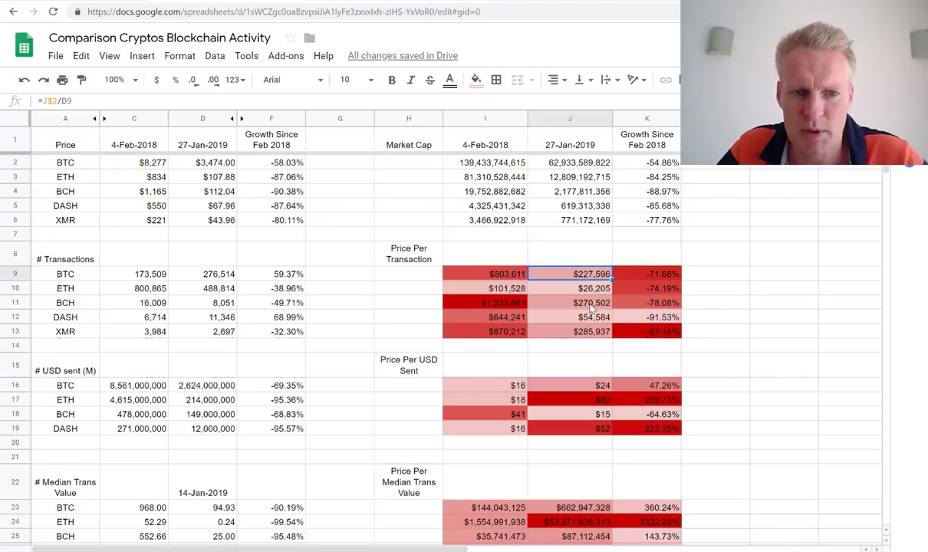
left_click(591, 305)
left_click(598, 331)
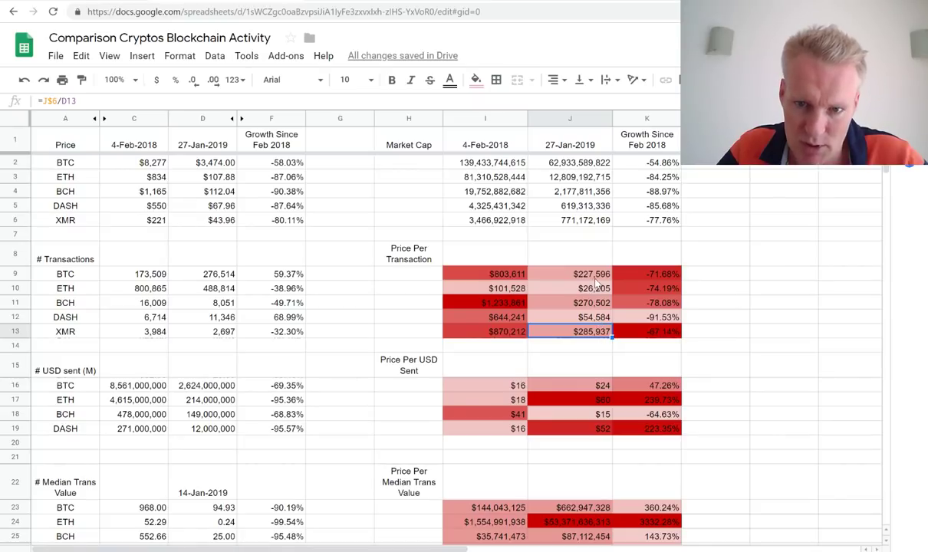
left_click(563, 317)
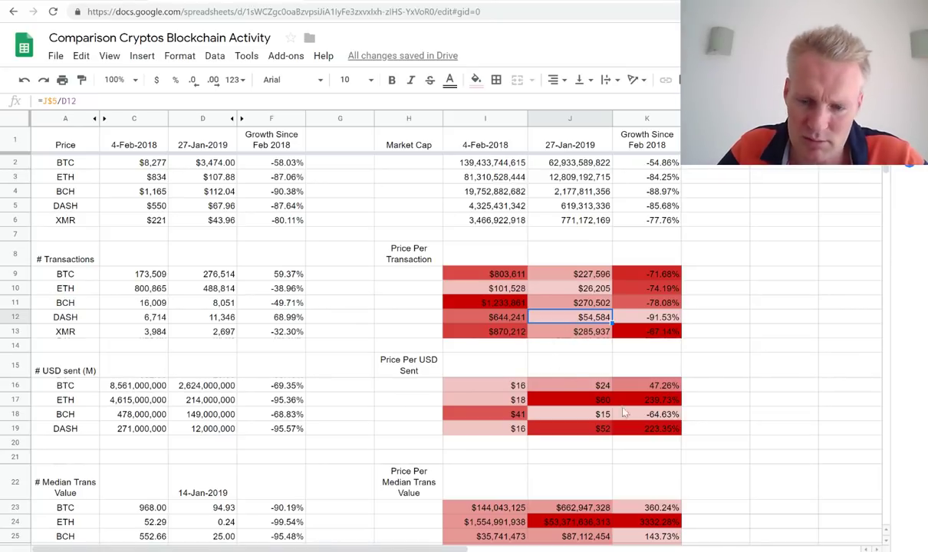
Review the lower sections covering price per median transaction value and Price Per Total
scroll(574, 433, "down", 3)
scroll(536, 458, "up", 3)
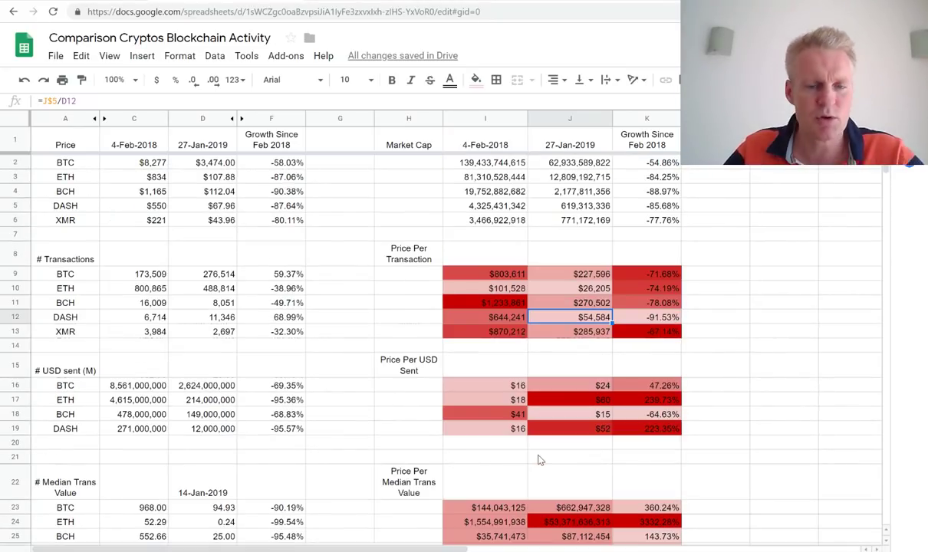
scroll(533, 452, "down", 3)
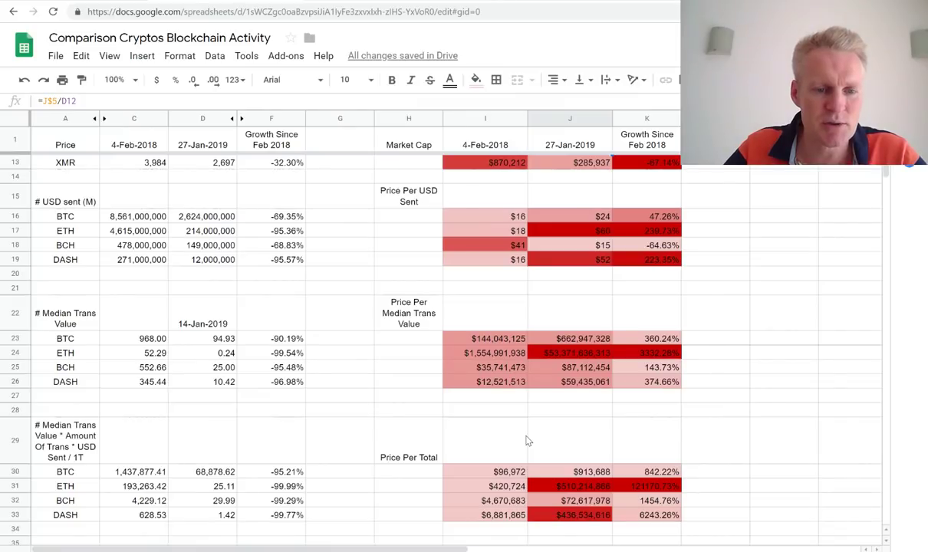